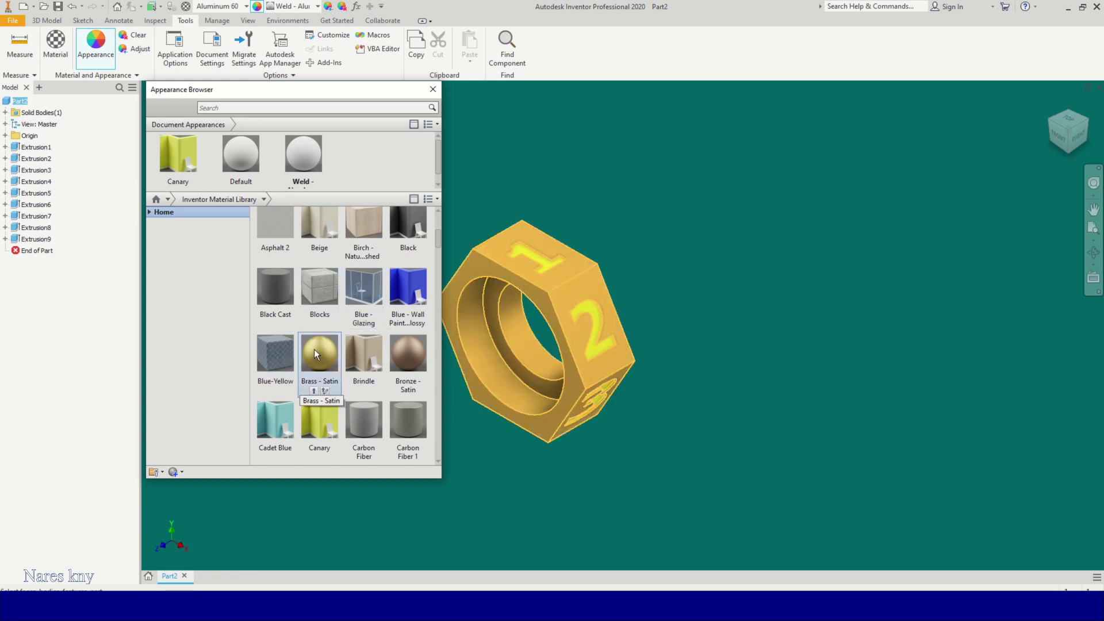
- Apply the glossy Blue - Wall Paint appearance to the whole hexagonal ring body and inspect the recolored part
{"action": "left_click", "coordinate": [413, 296]}
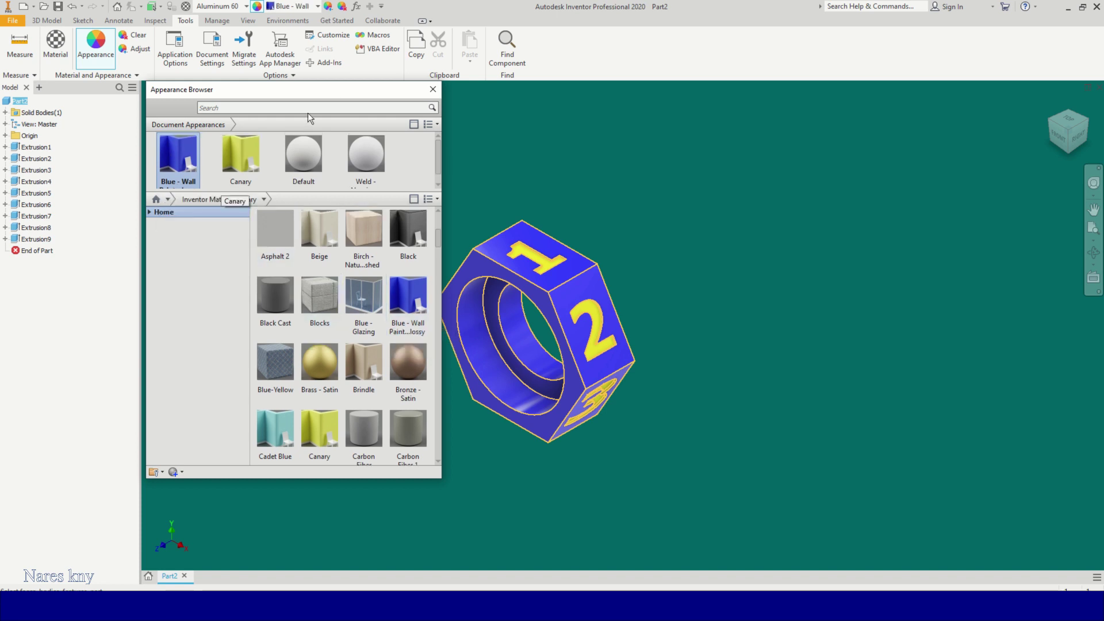
{"action": "left_click", "coordinate": [431, 89]}
{"action": "scroll", "coordinate": [653, 296], "scroll_direction": "up", "scroll_amount": 3}
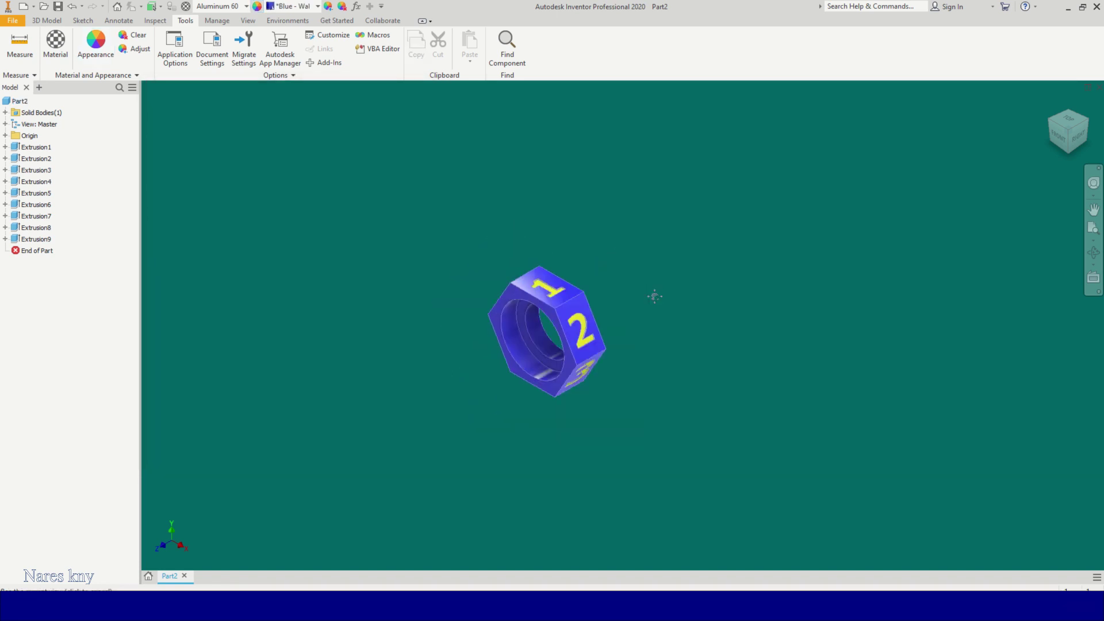
{"action": "scroll", "coordinate": [574, 326], "scroll_direction": "down", "scroll_amount": 5}
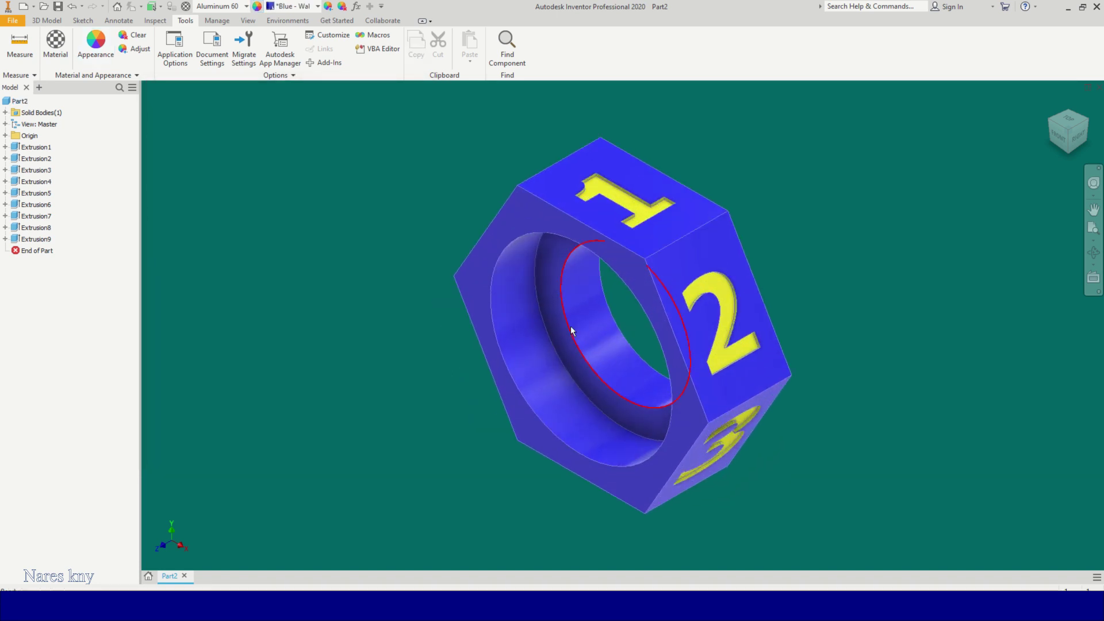
{"action": "middle_click_drag", "start_coordinate": [601, 333], "coordinate": [583, 353], "text": "shift"}
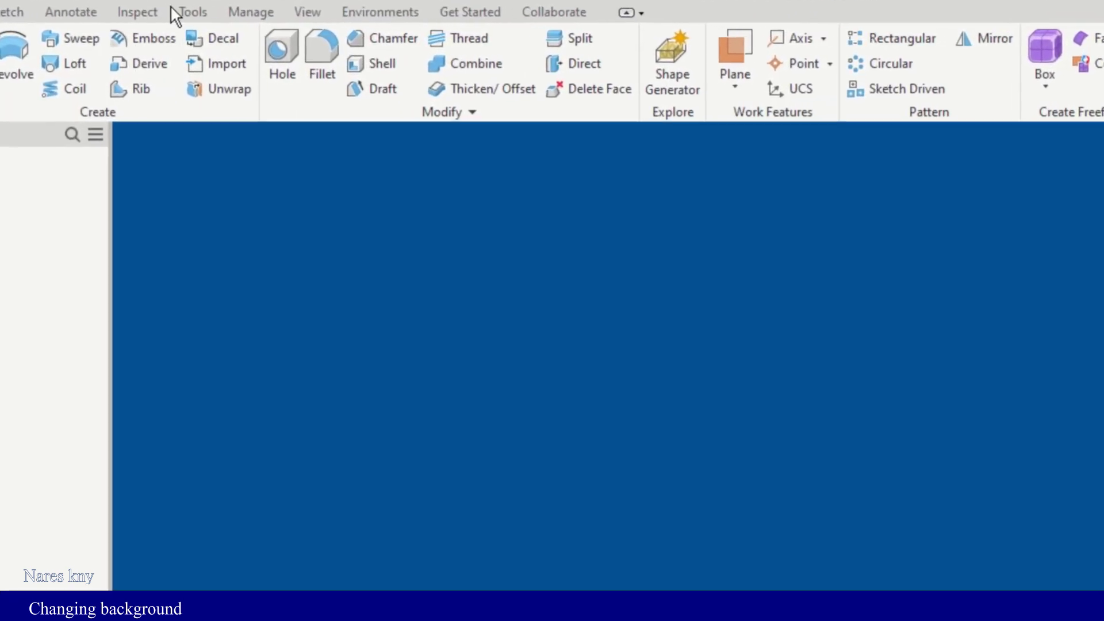
- Open the color scheme settings in the application options
{"action": "left_click", "coordinate": [194, 11]}
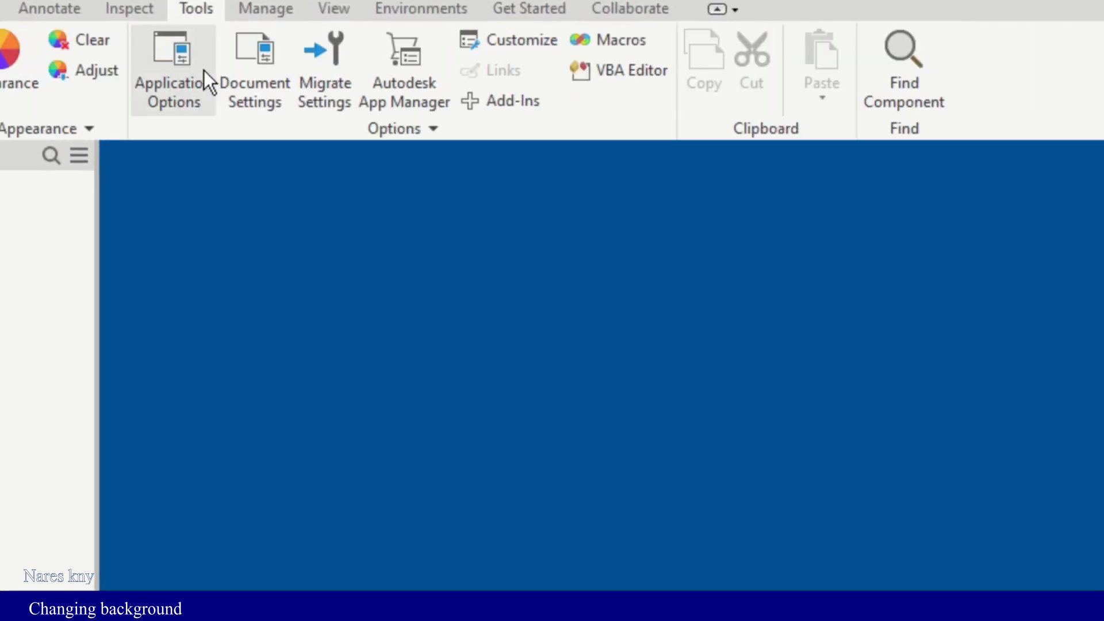
{"action": "left_click", "coordinate": [165, 72]}
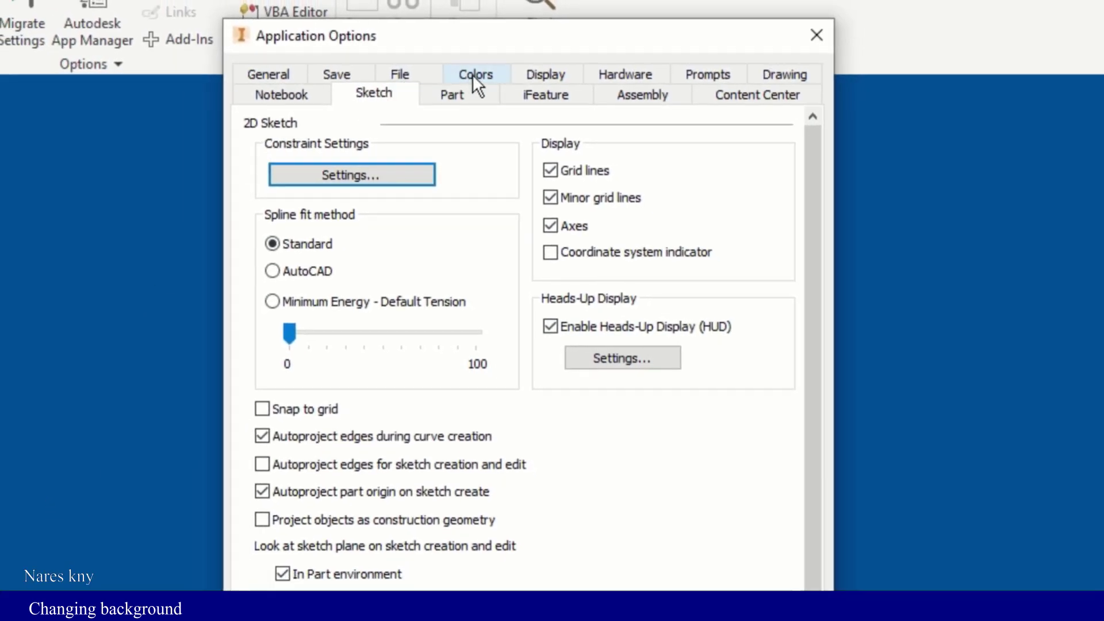
{"action": "left_click", "coordinate": [476, 74]}
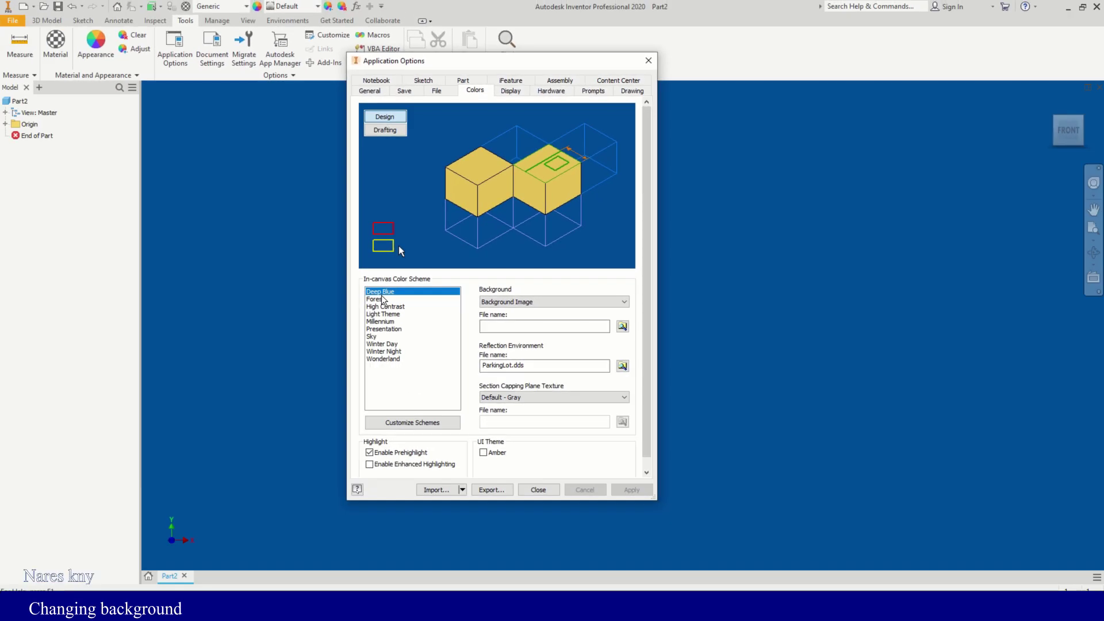
- Preview the available in-canvas color schemes, such as High Contrast, Light Theme, Millennium, Presentation, Sky, Winter Day, Winter Night and Wonderland
{"action": "left_click", "coordinate": [365, 339]}
{"action": "left_click", "coordinate": [416, 307]}
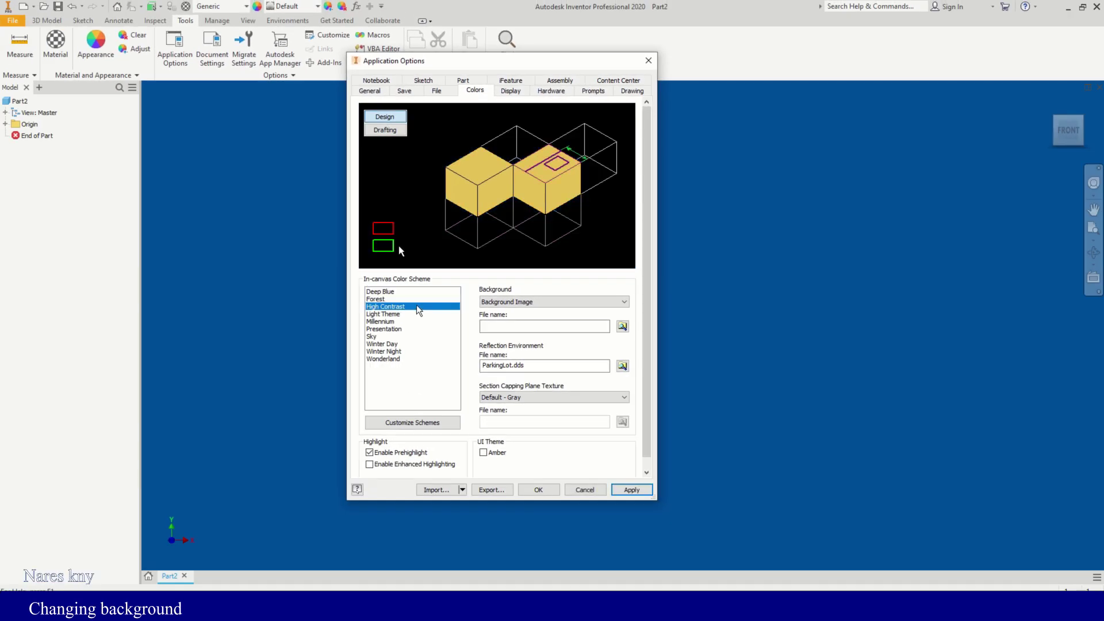
{"action": "left_click", "coordinate": [417, 314]}
{"action": "left_click", "coordinate": [416, 321]}
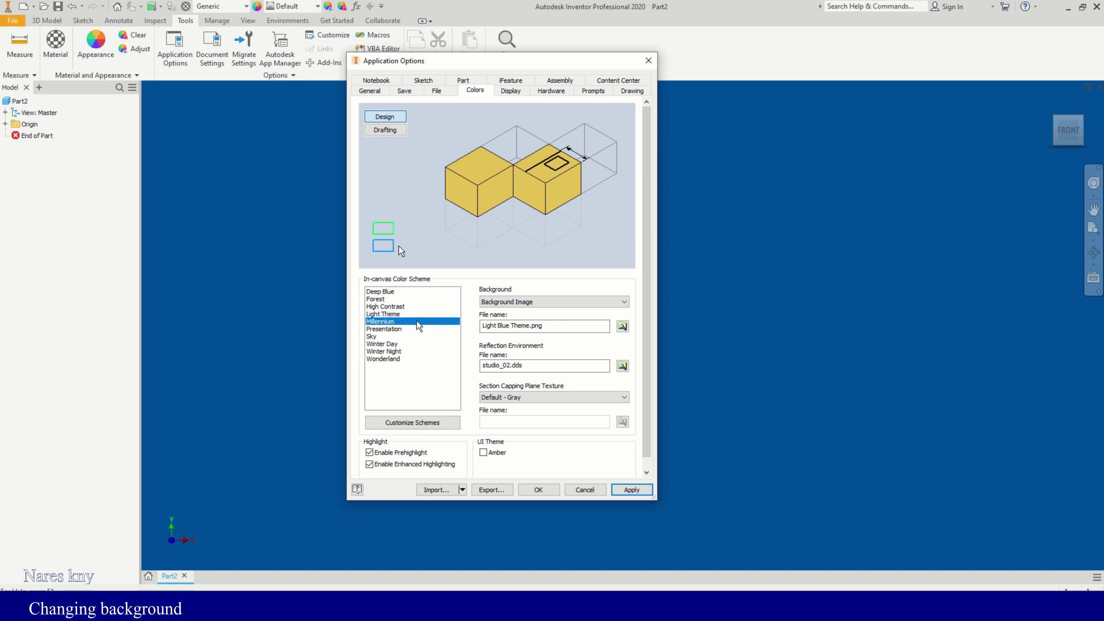
{"action": "left_click", "coordinate": [417, 330]}
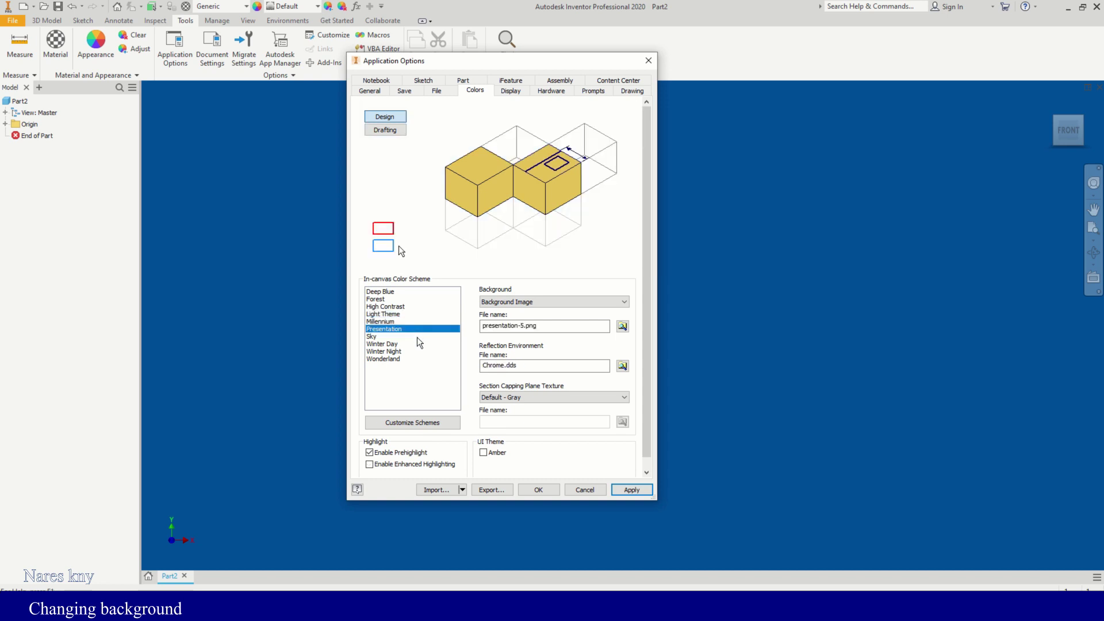
{"action": "left_click", "coordinate": [418, 336]}
{"action": "left_click", "coordinate": [420, 344]}
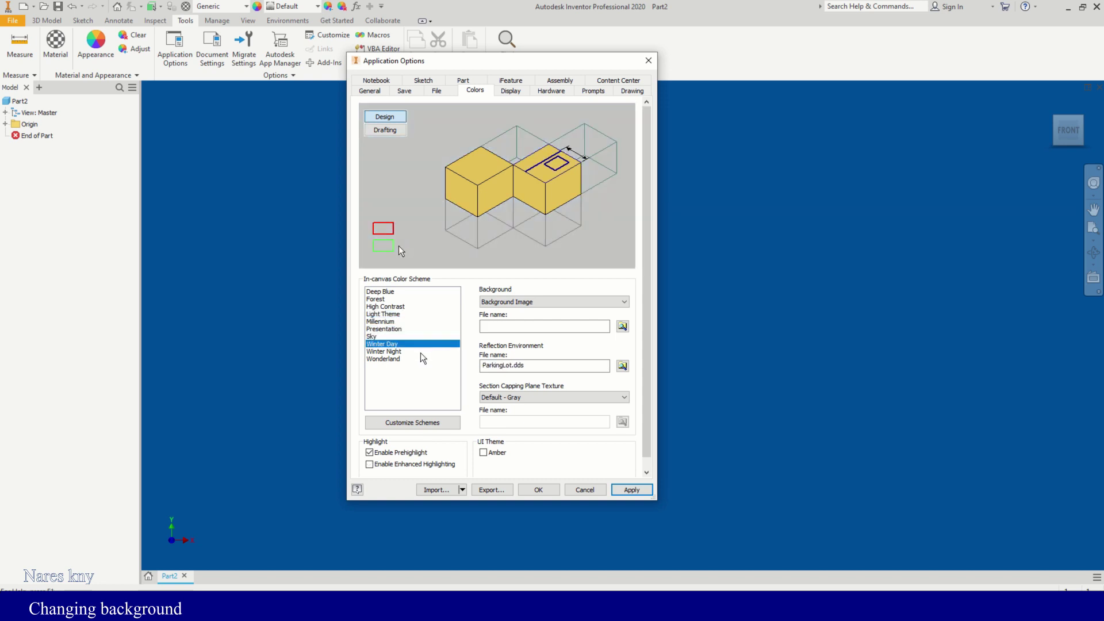
{"action": "left_click", "coordinate": [420, 351]}
{"action": "left_click", "coordinate": [420, 360]}
{"action": "left_click", "coordinate": [415, 307]}
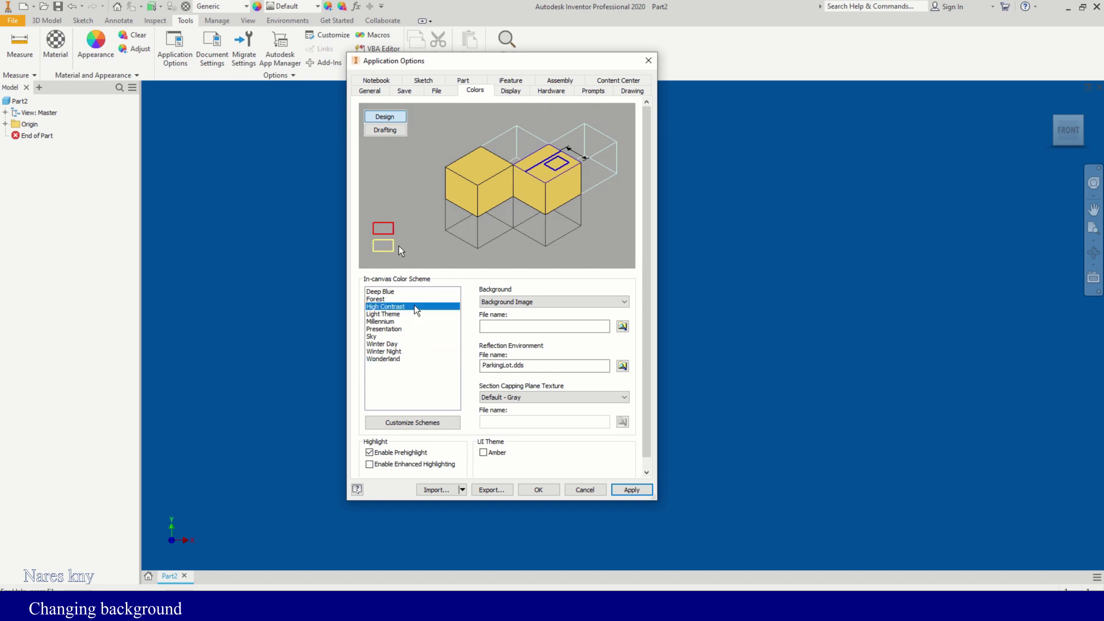
{"action": "left_click", "coordinate": [418, 314]}
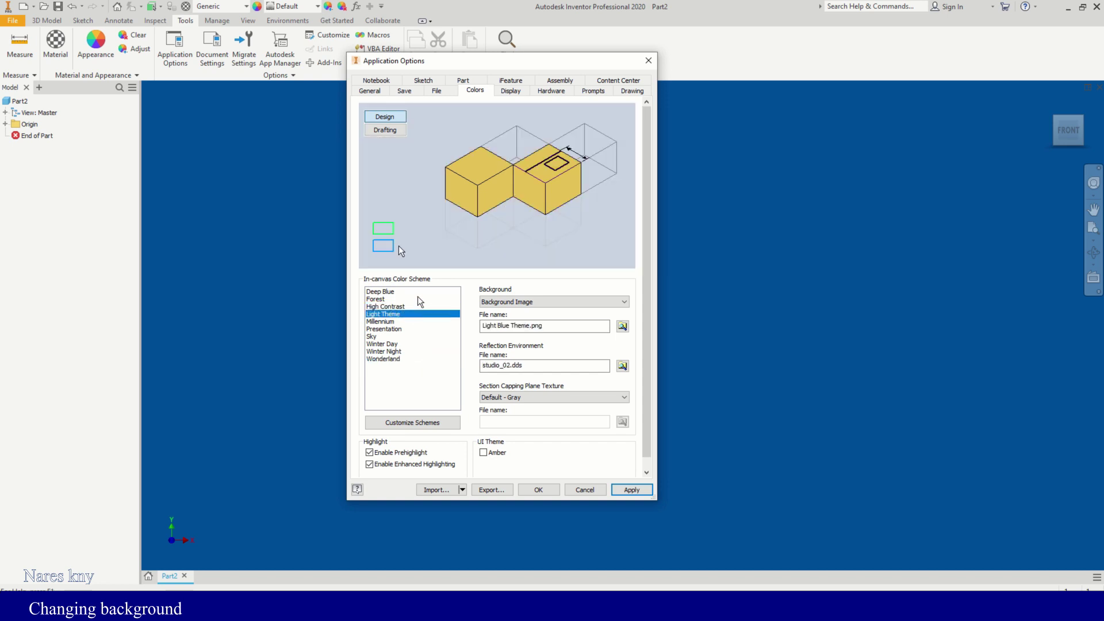
- Set the in-canvas color scheme to Forest and apply it
{"action": "left_click", "coordinate": [419, 299]}
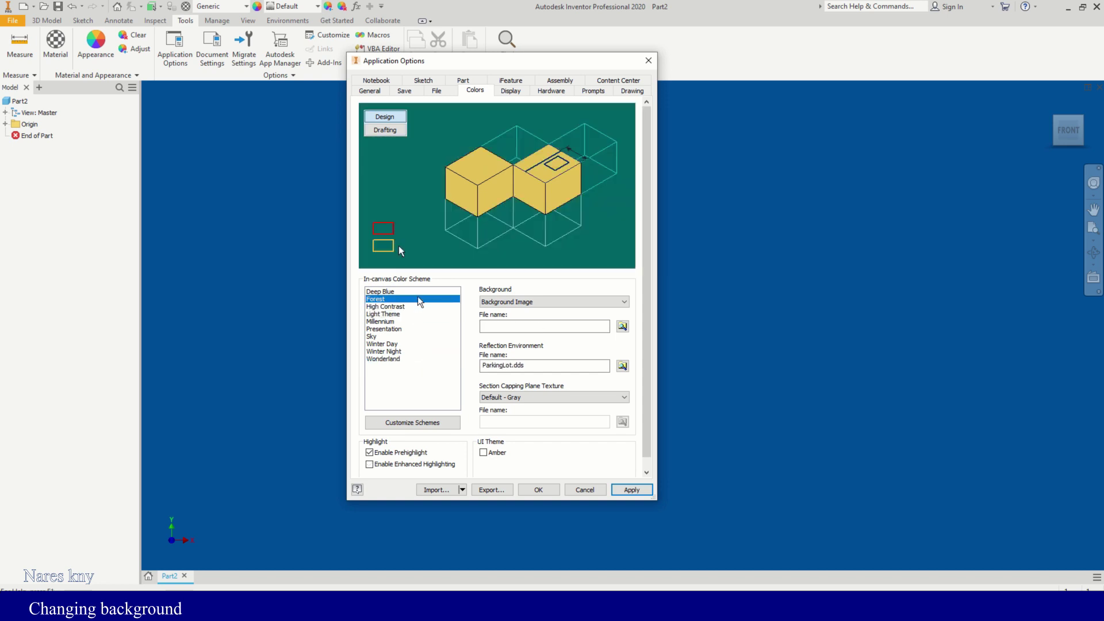
{"action": "left_click", "coordinate": [632, 490]}
{"action": "left_click", "coordinate": [550, 490]}
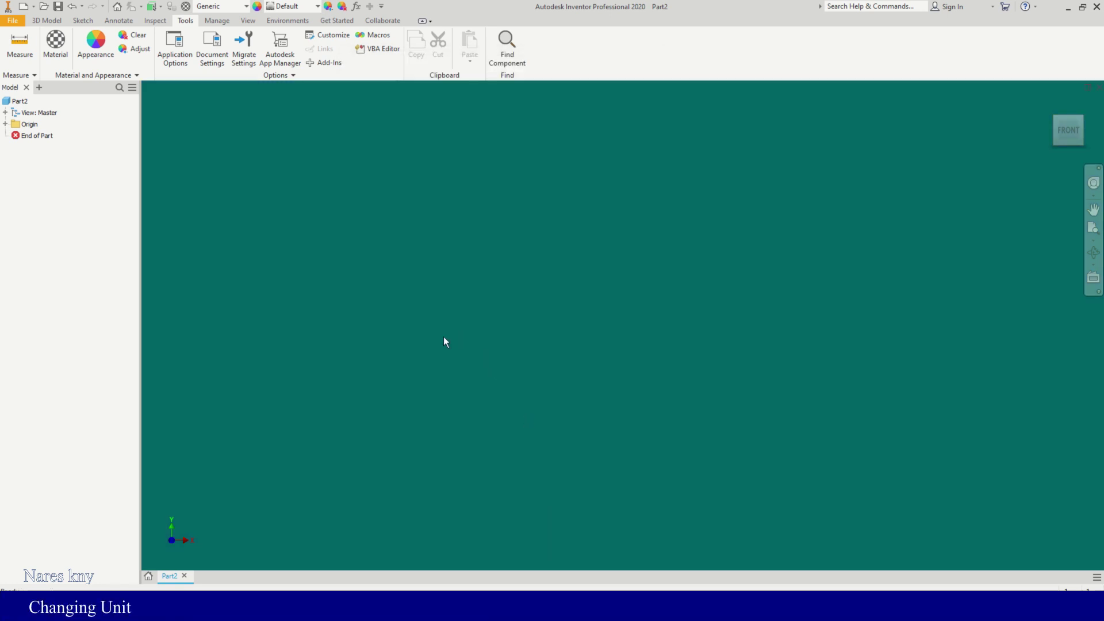
- Set the part document's length unit to millimeter in the document settings
{"action": "left_click", "coordinate": [46, 20]}
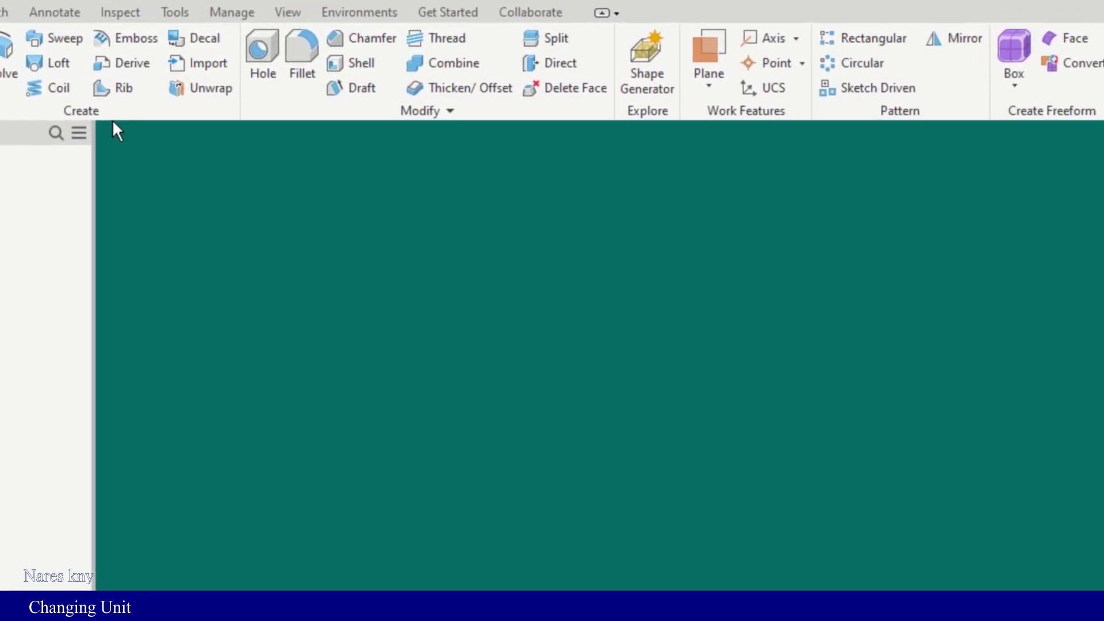
{"action": "left_click", "coordinate": [170, 11]}
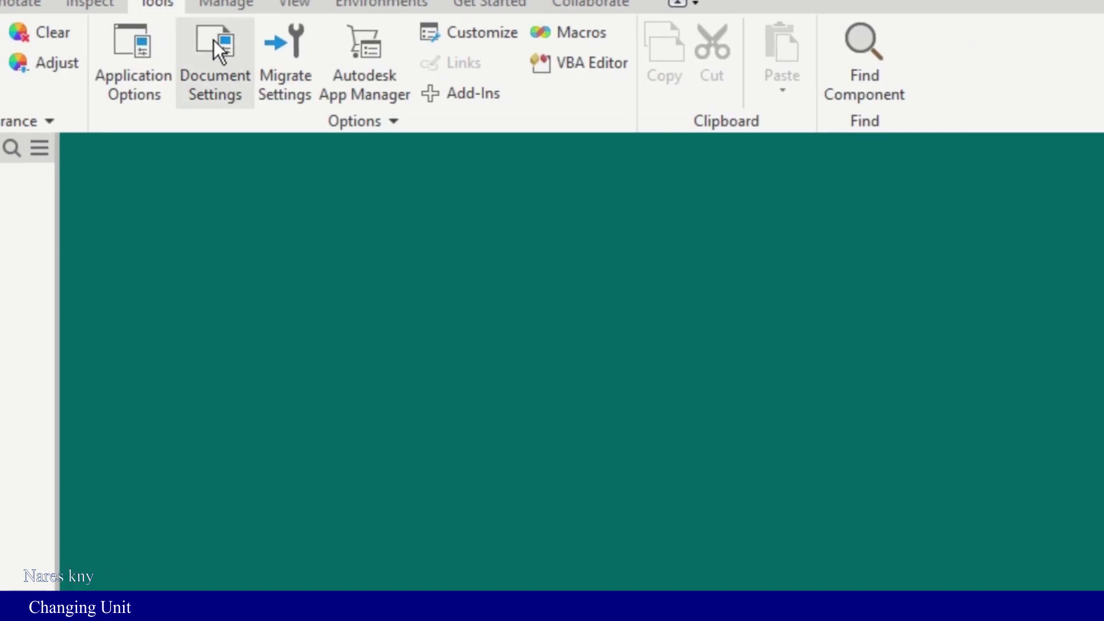
{"action": "left_click", "coordinate": [217, 50]}
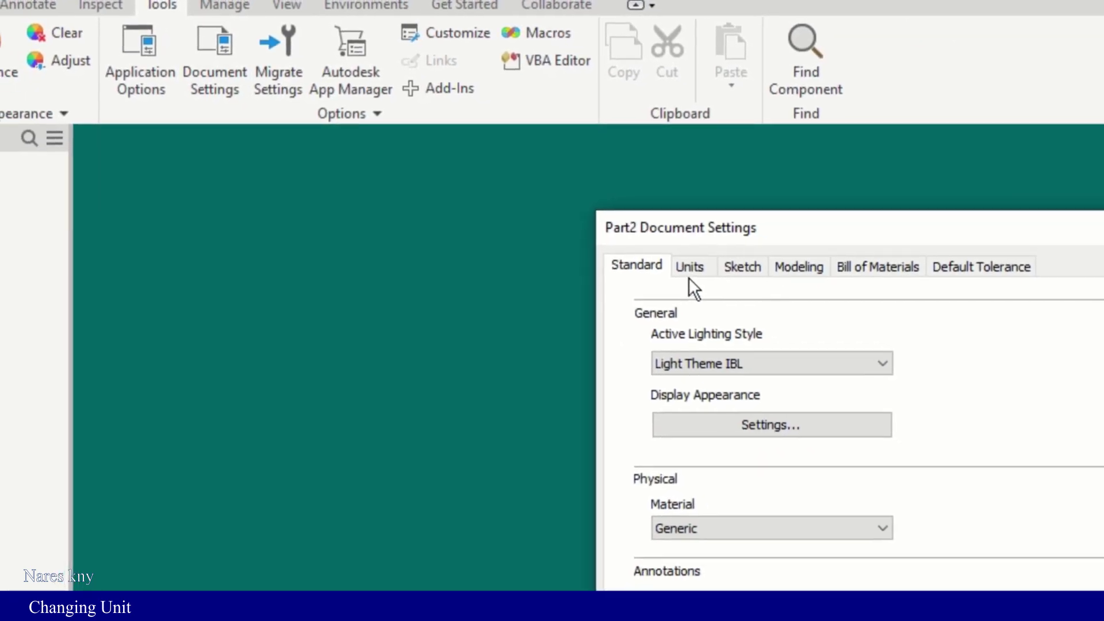
{"action": "left_click", "coordinate": [700, 272]}
{"action": "left_click", "coordinate": [443, 221]}
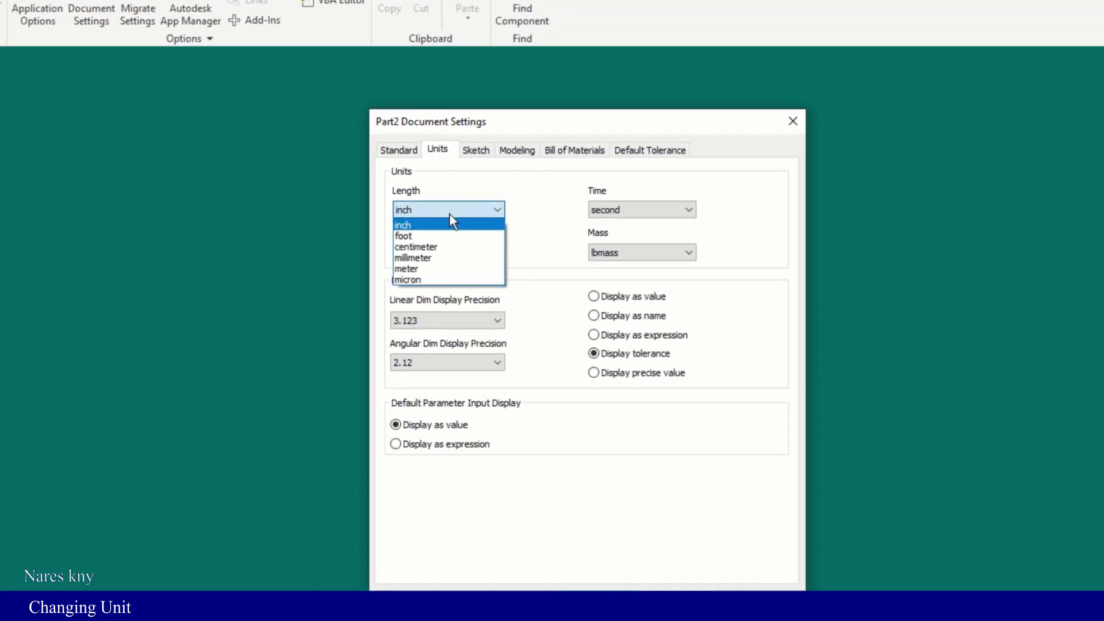
{"action": "left_click", "coordinate": [443, 253]}
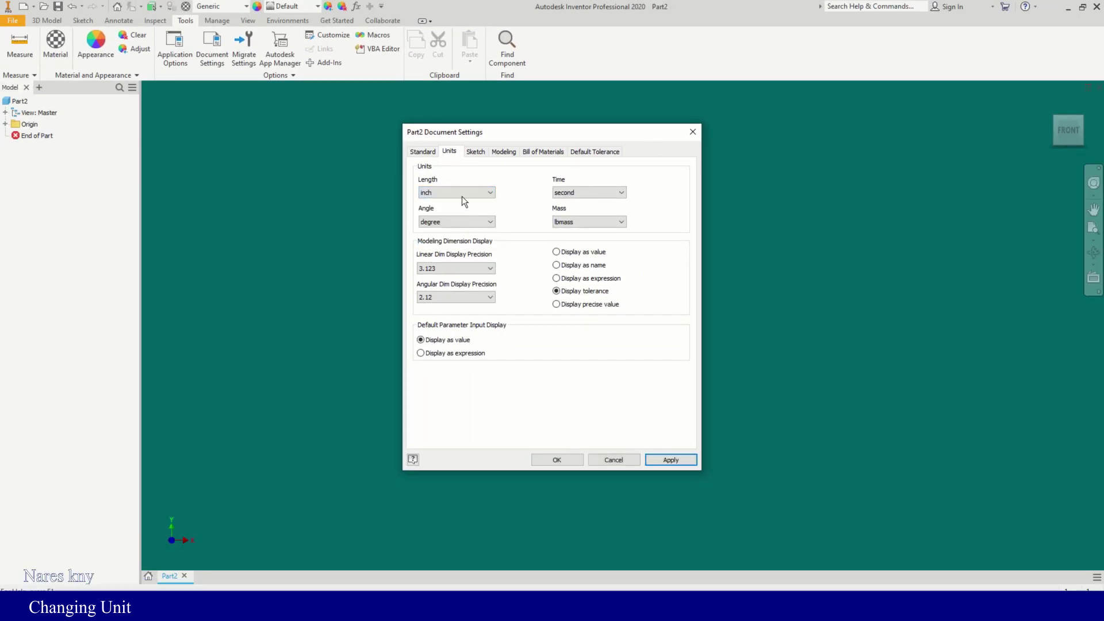
{"action": "left_click", "coordinate": [462, 193]}
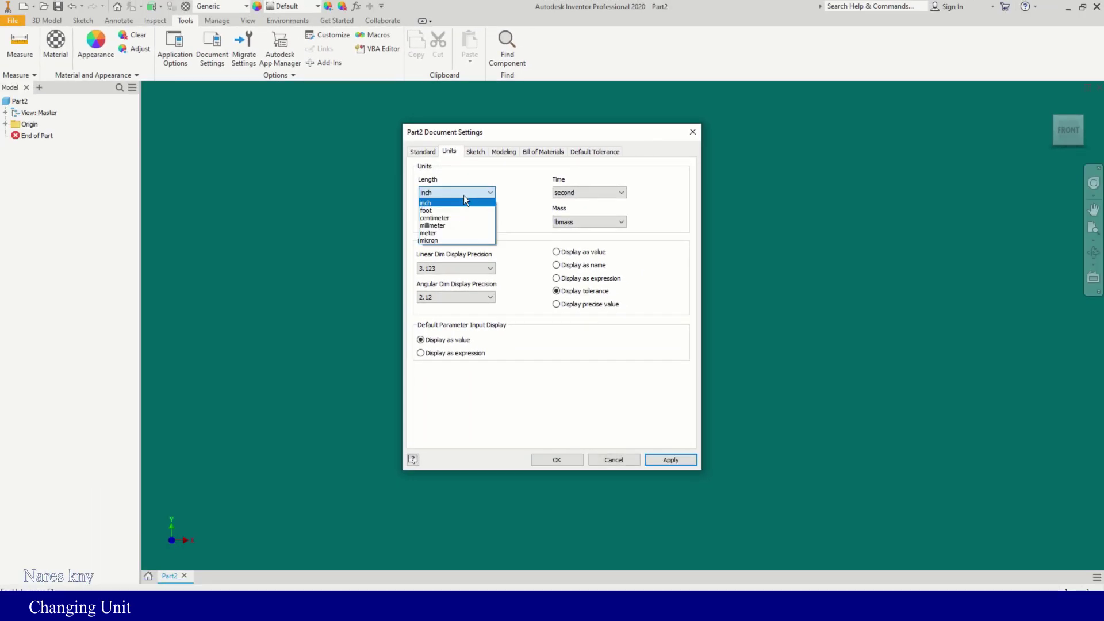
{"action": "left_click", "coordinate": [467, 225]}
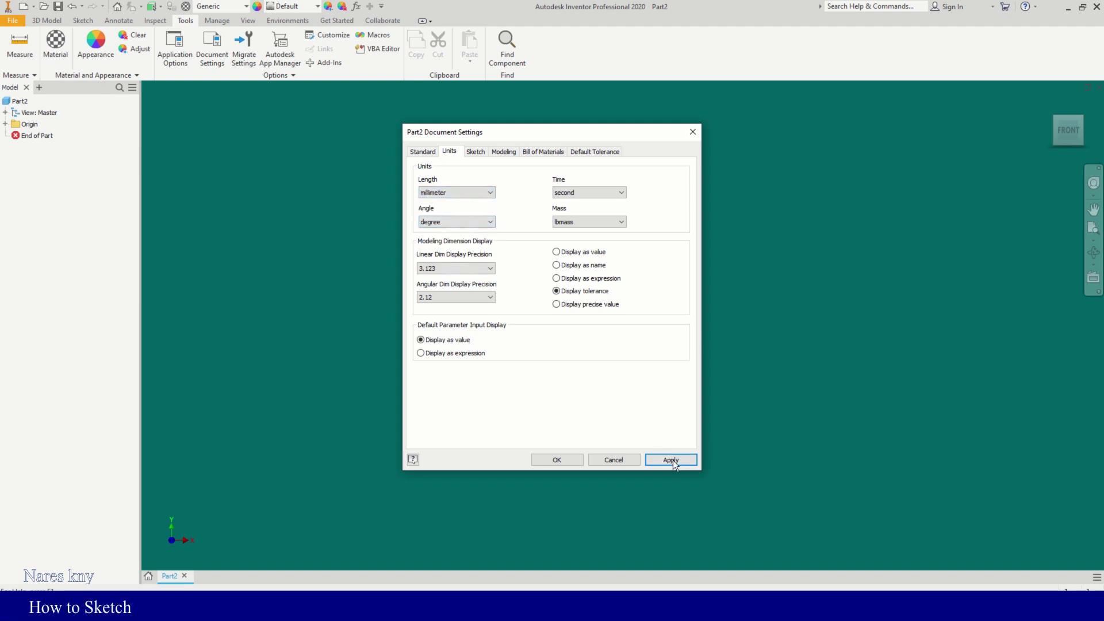
{"action": "left_click", "coordinate": [578, 460]}
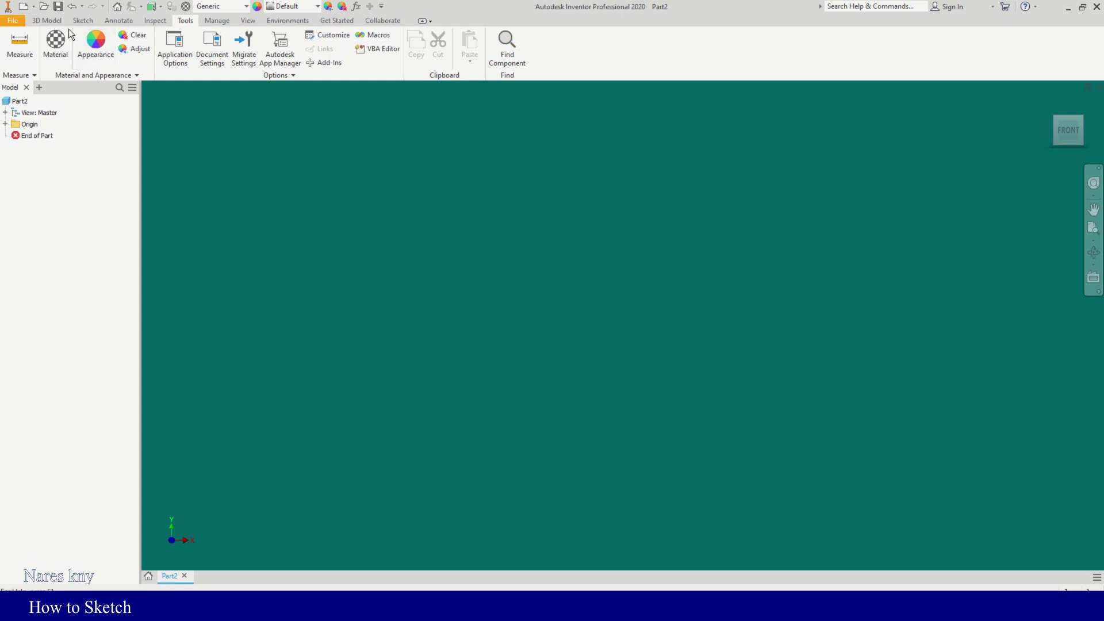
- Start a 2D sketch on the XY plane and draw an inscribed six-sided polygon centered on the origin, about 20.65 mm across flats
{"action": "left_click", "coordinate": [46, 21]}
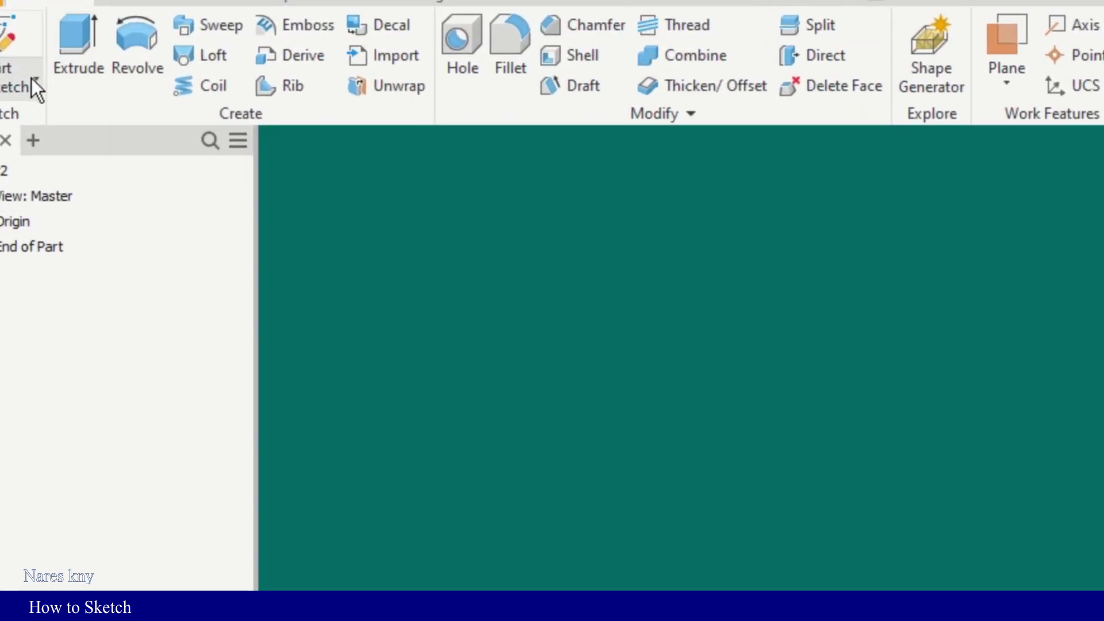
{"action": "left_click", "coordinate": [27, 81]}
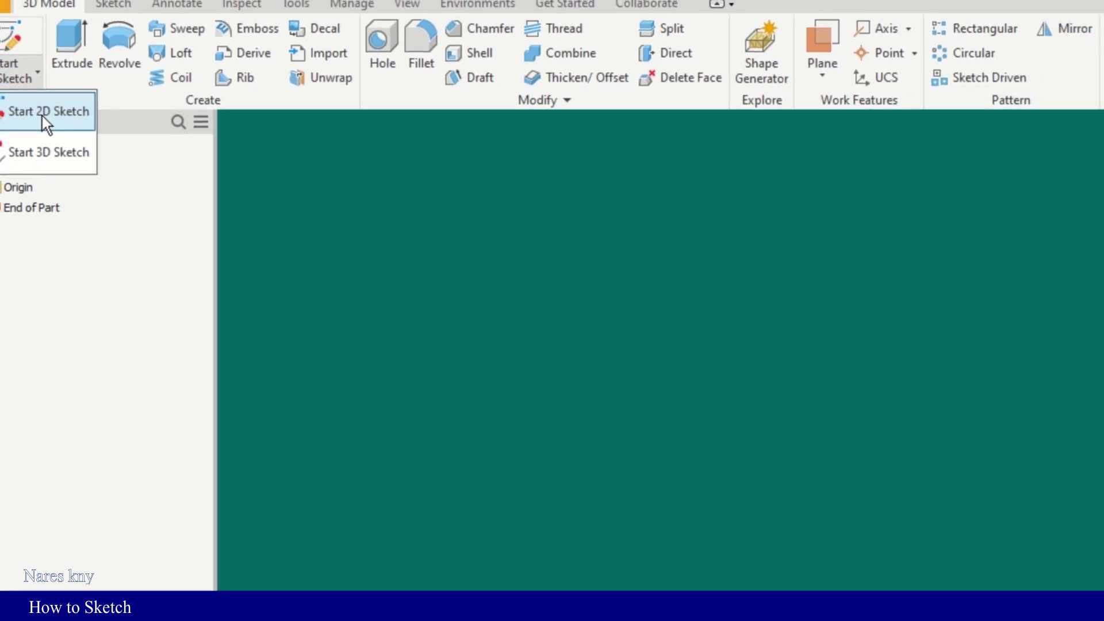
{"action": "left_click", "coordinate": [42, 115]}
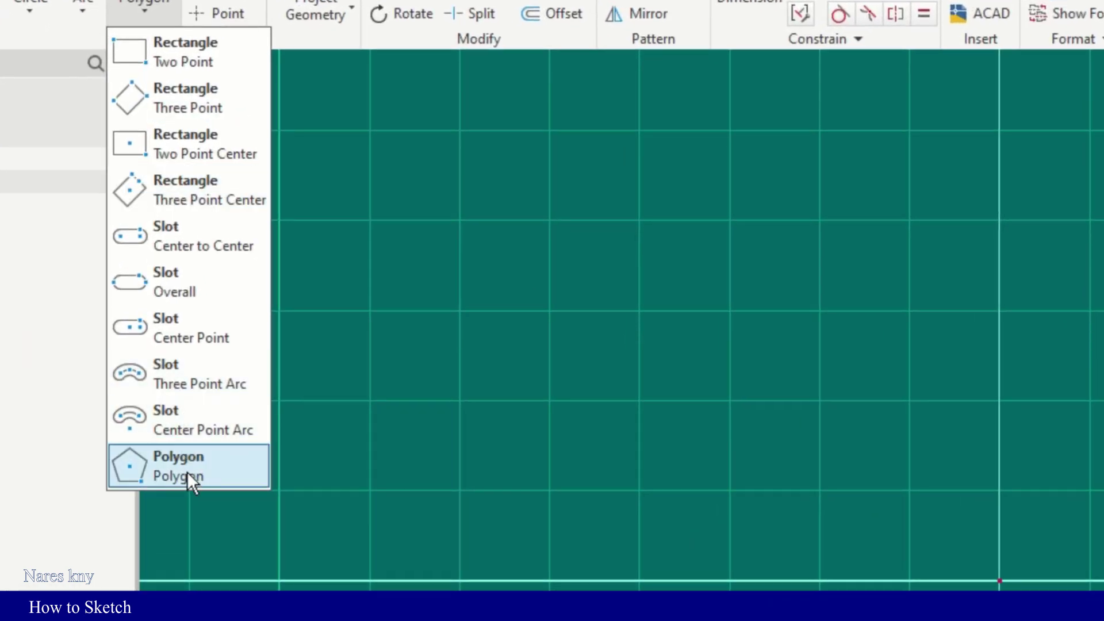
{"action": "left_click", "coordinate": [187, 471]}
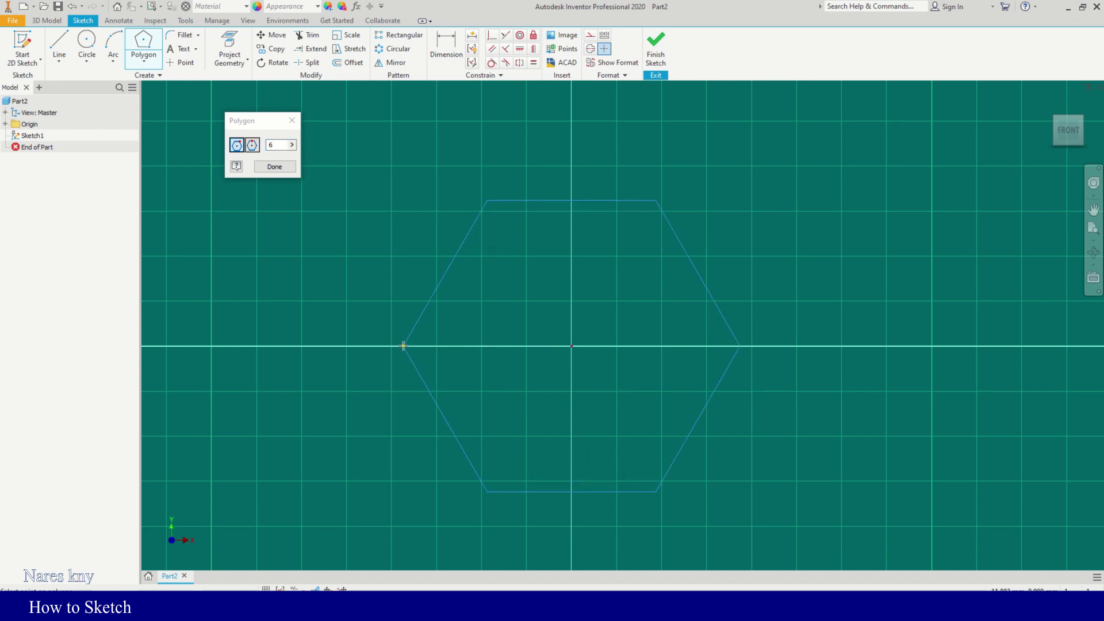
{"action": "left_click", "coordinate": [403, 345]}
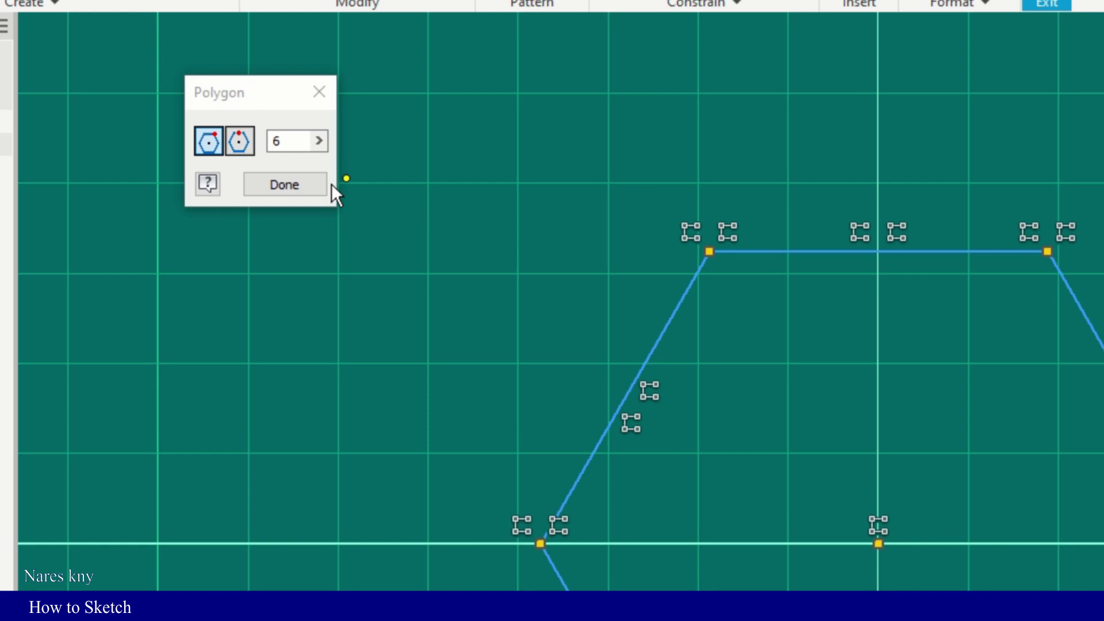
{"action": "left_click", "coordinate": [318, 188]}
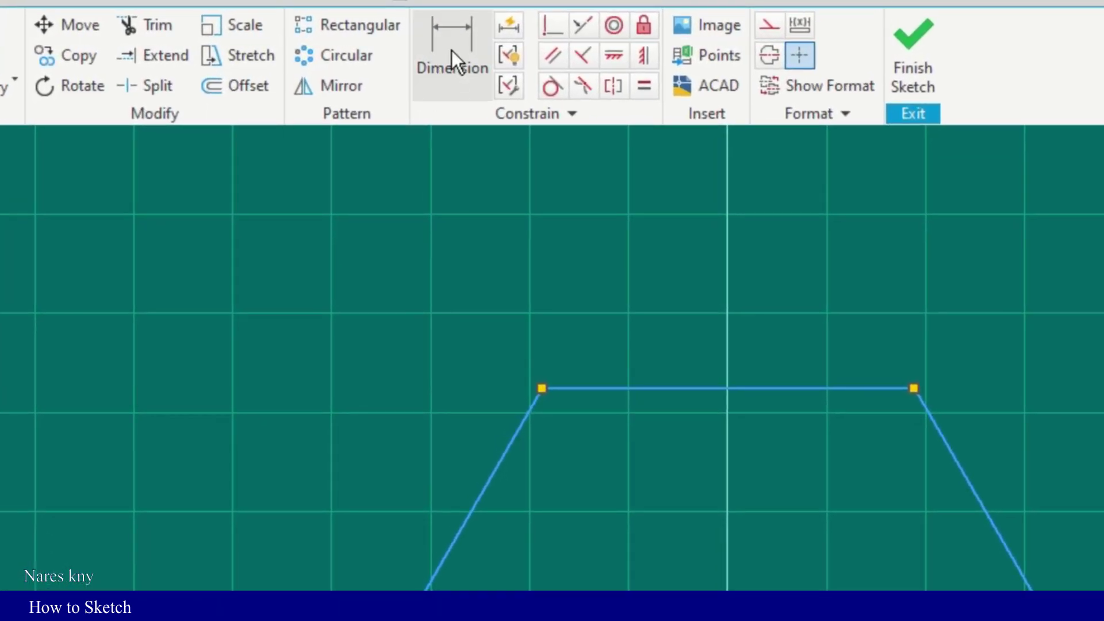
- Dimension the distance between the hexagon's upper and lower horizontal sides and set it to 17 mm
{"action": "left_click", "coordinate": [451, 49]}
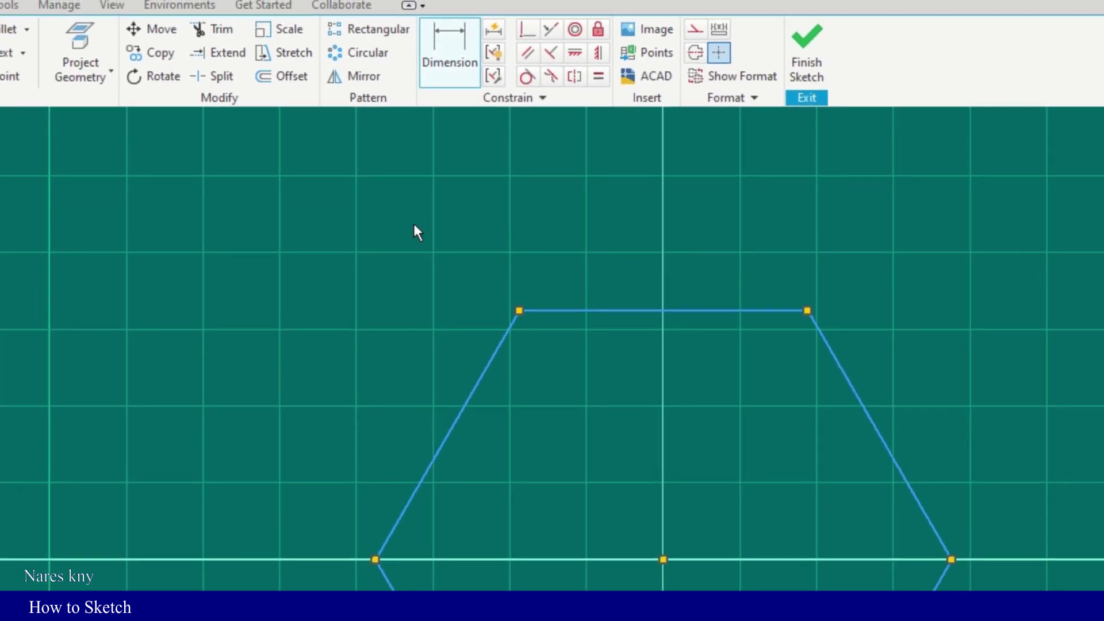
{"action": "left_click", "coordinate": [631, 348]}
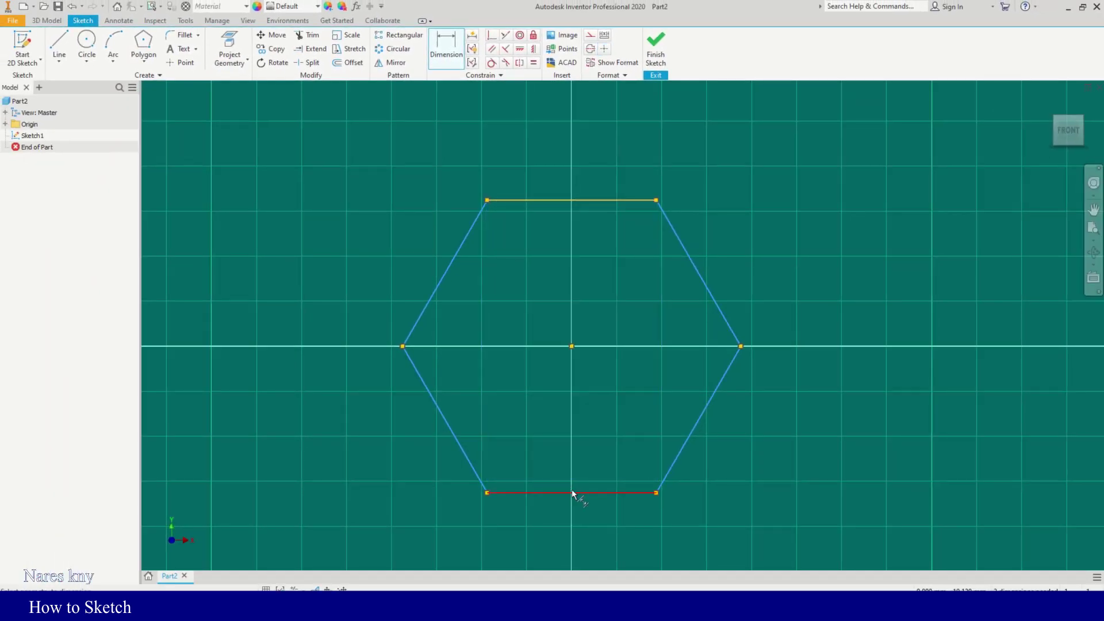
{"action": "left_click", "coordinate": [572, 493]}
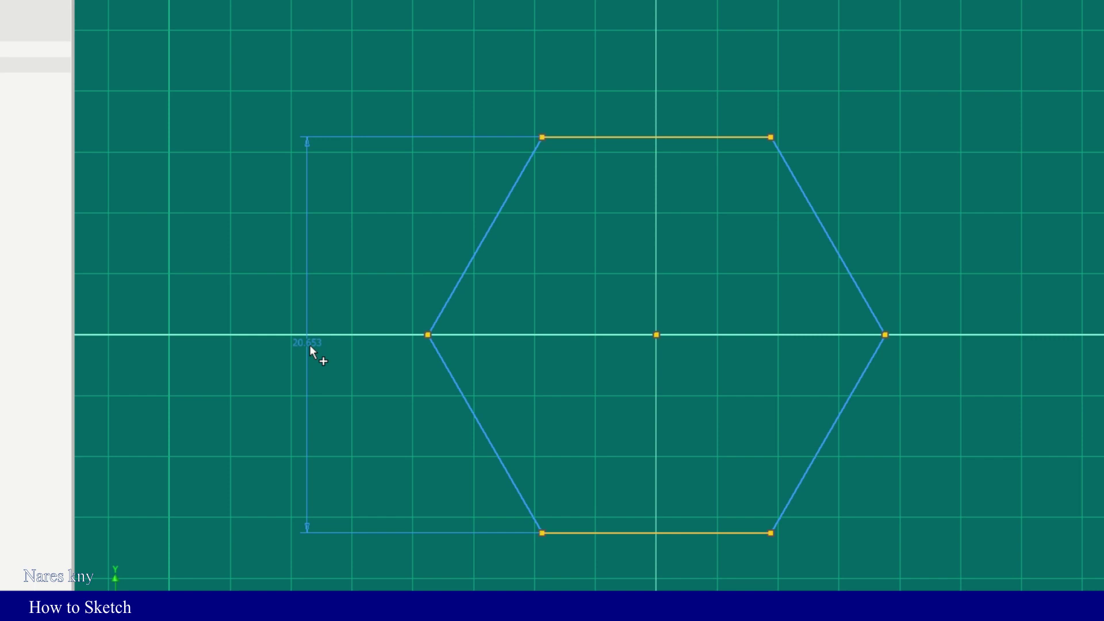
{"action": "left_click", "coordinate": [309, 344]}
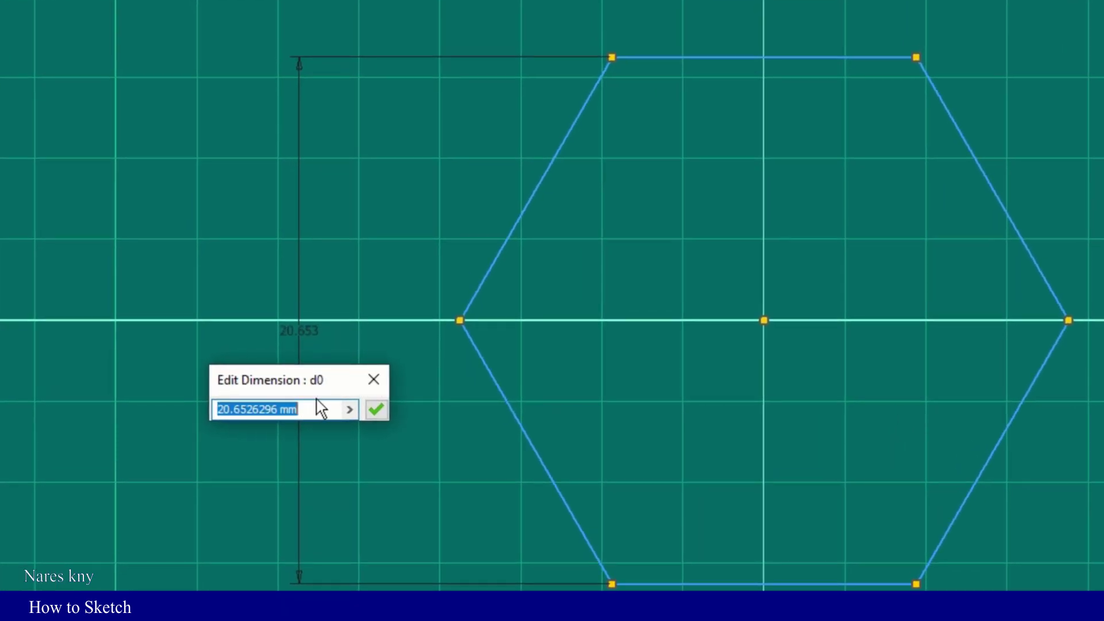
{"action": "type", "text": "17"}
{"action": "key", "text": "Return"}
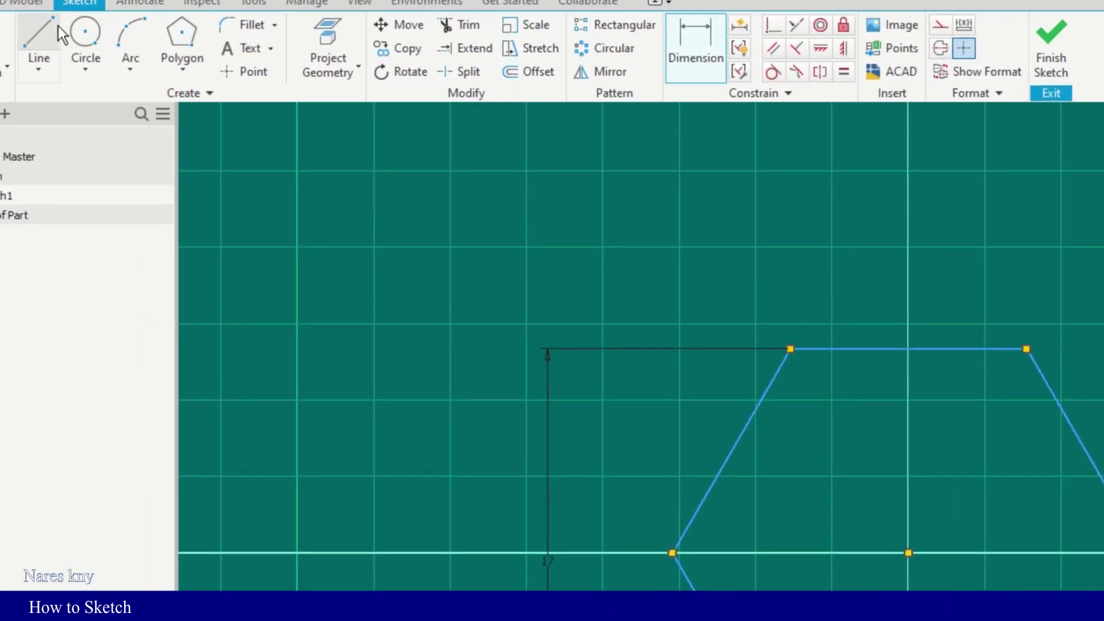
- Draw a 10 mm diameter circle centered on the origin inside the hexagon and finish the sketch
{"action": "left_click", "coordinate": [83, 26]}
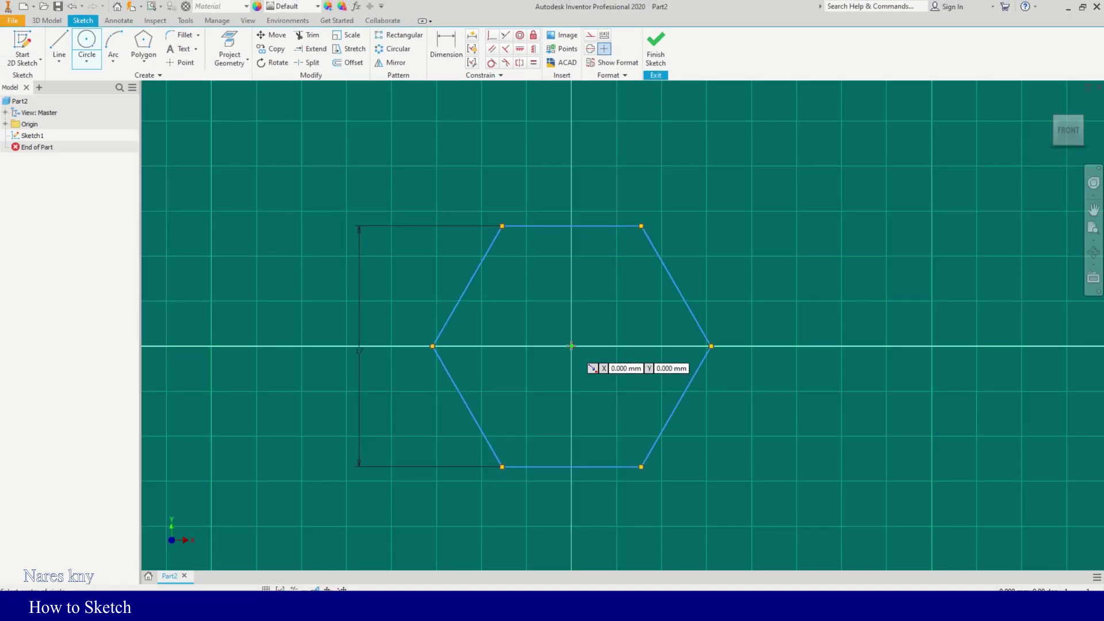
{"action": "left_click", "coordinate": [571, 345]}
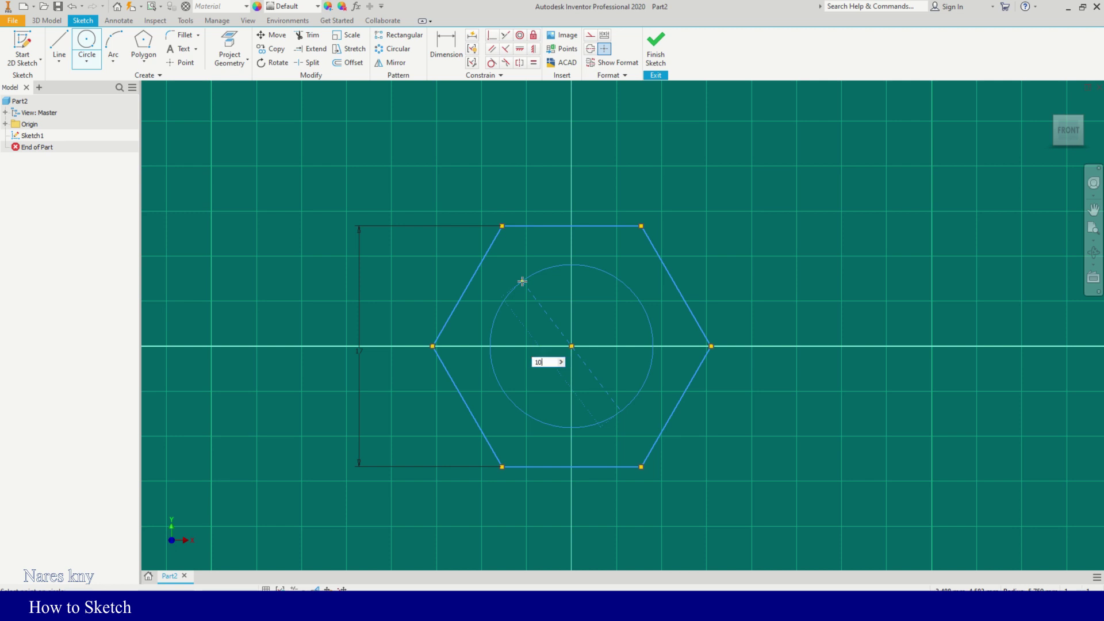
{"action": "type", "text": "10"}
{"action": "key", "text": "Return"}
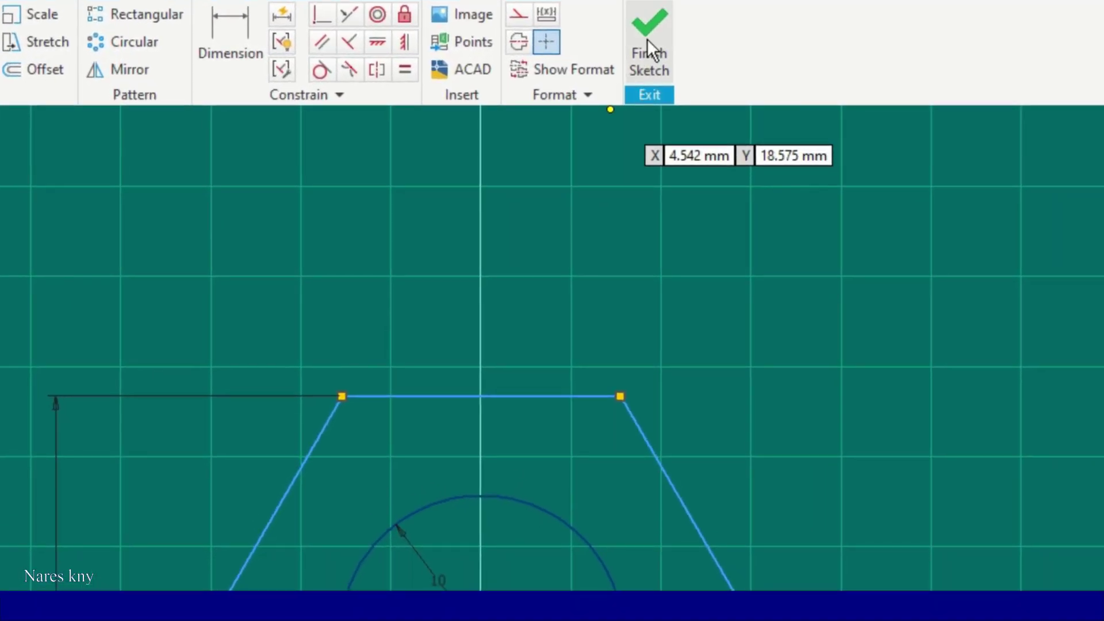
{"action": "left_click", "coordinate": [648, 46]}
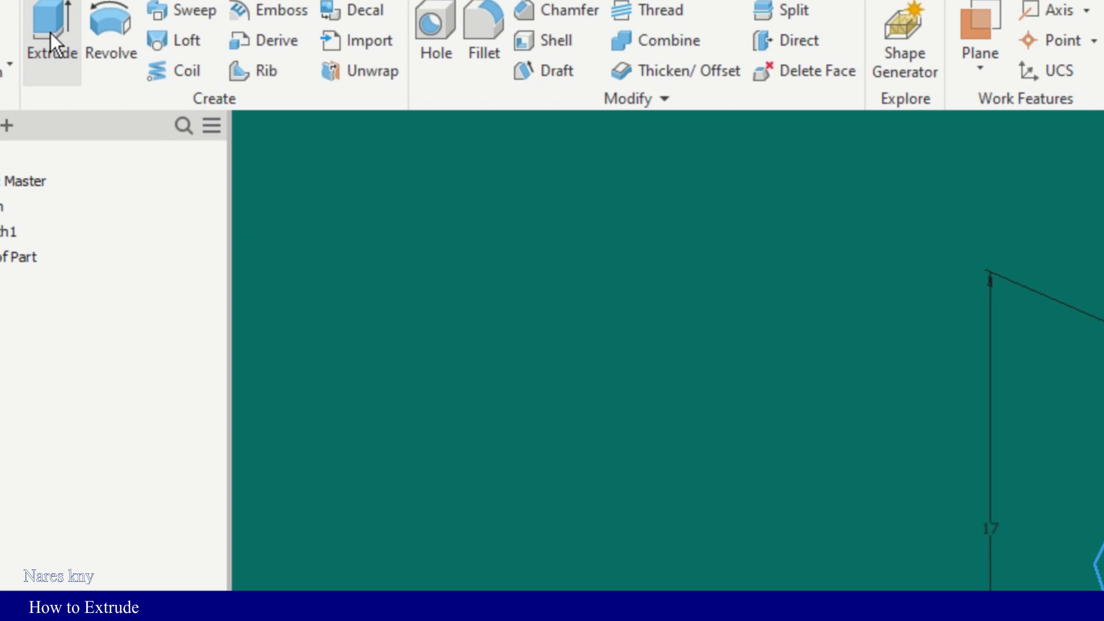
- Extrude the ring profile between the hexagon and the circle 6.4 mm in the flipped direction
{"action": "left_click", "coordinate": [50, 34]}
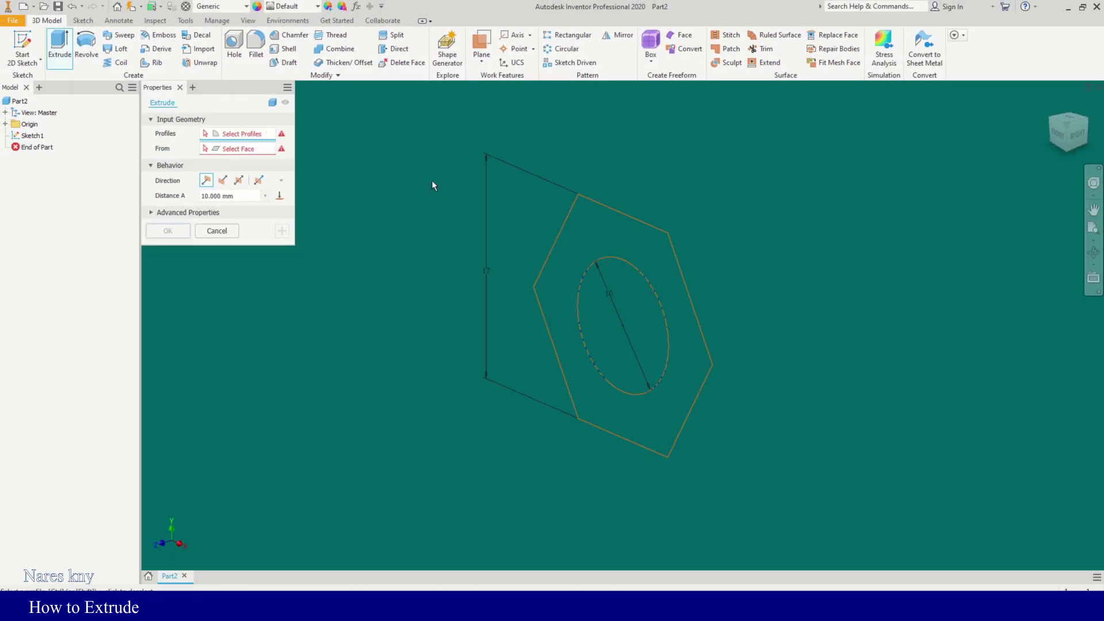
{"action": "left_click", "coordinate": [587, 241]}
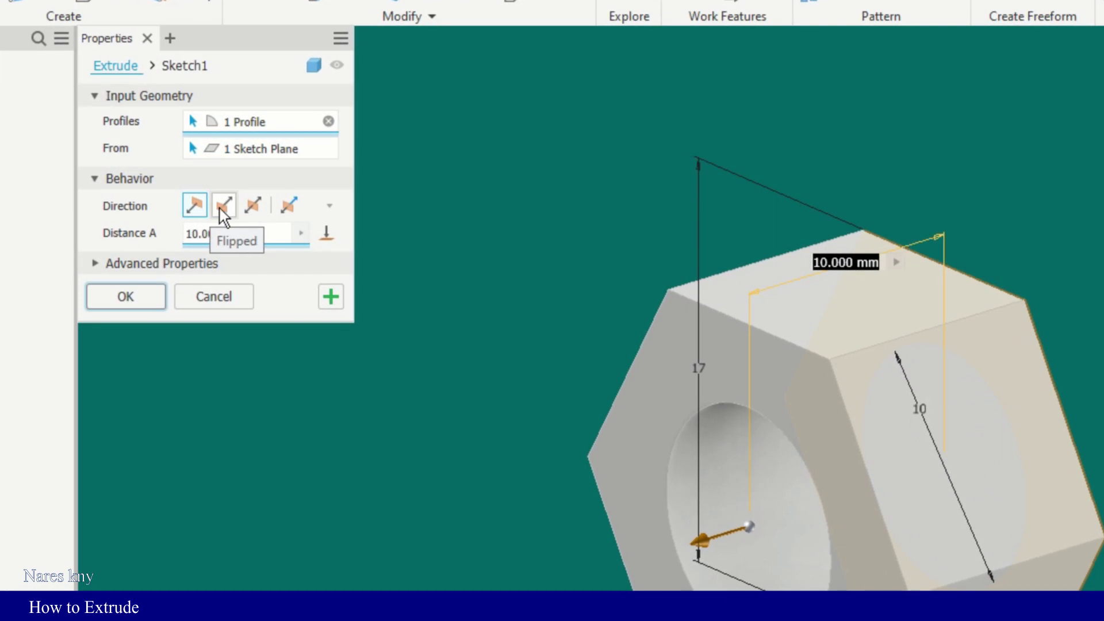
{"action": "left_click", "coordinate": [222, 208]}
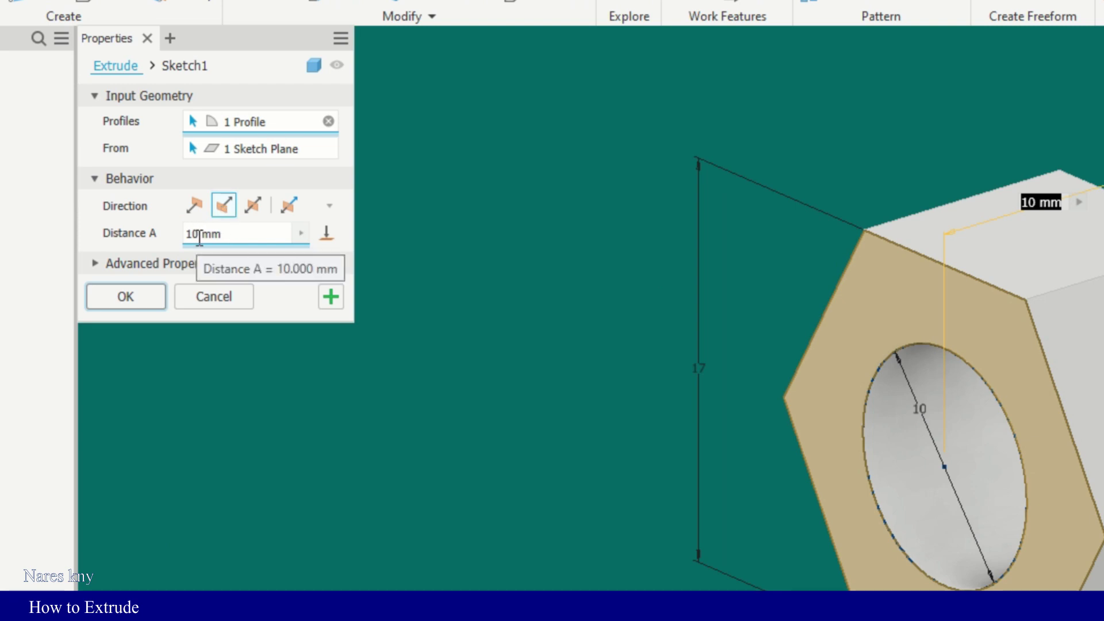
{"action": "left_click_drag", "start_coordinate": [199, 236], "coordinate": [184, 239]}
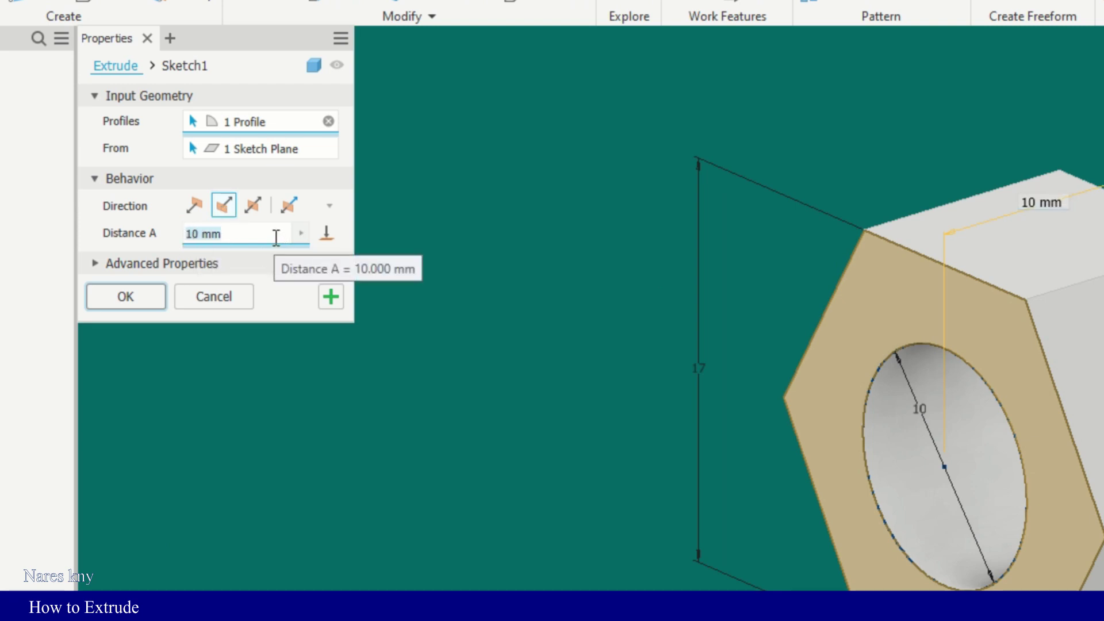
{"action": "type", "text": "6.4"}
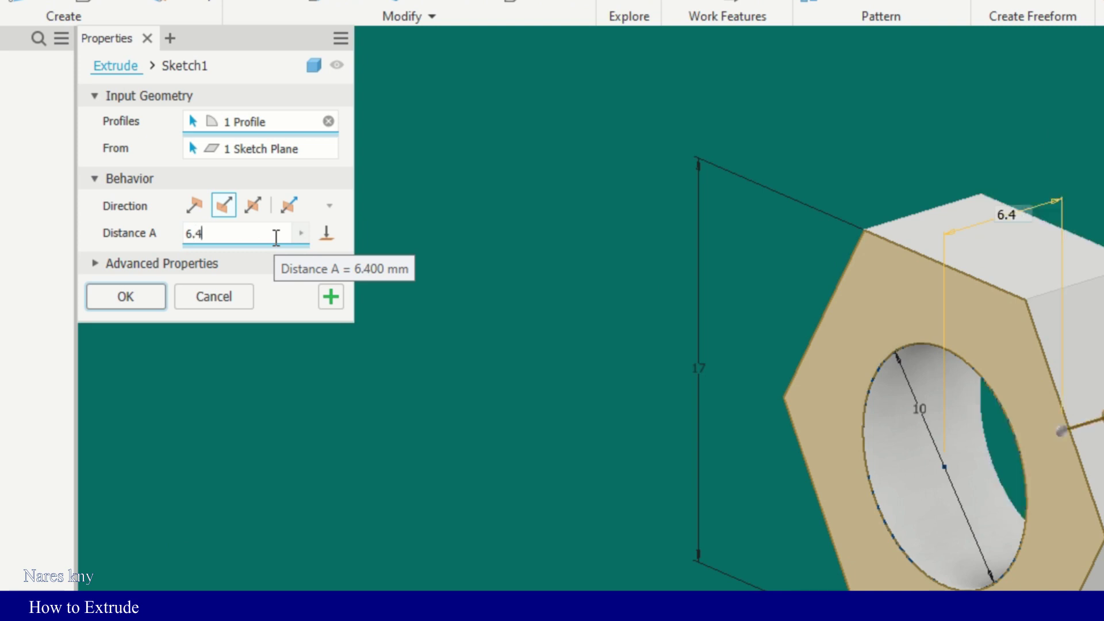
{"action": "left_click", "coordinate": [161, 303]}
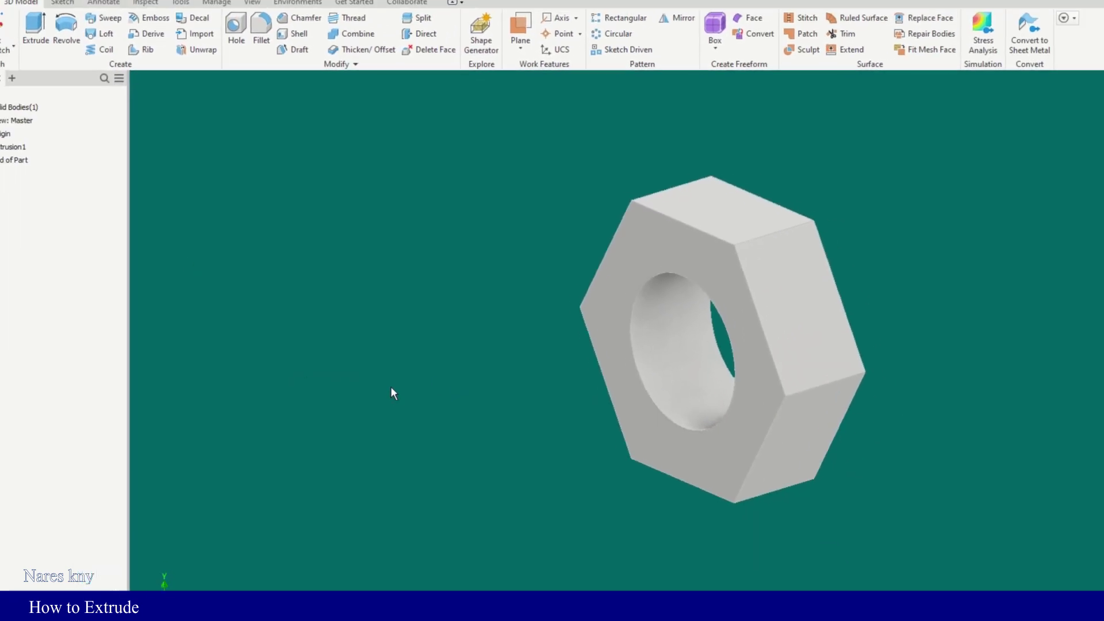
- Start a sketch on the ring's front hexagonal face, draw a 14 mm diameter circle centered on the hole, and finish the sketch
{"action": "middle_click_drag", "start_coordinate": [443, 385], "coordinate": [401, 391]}
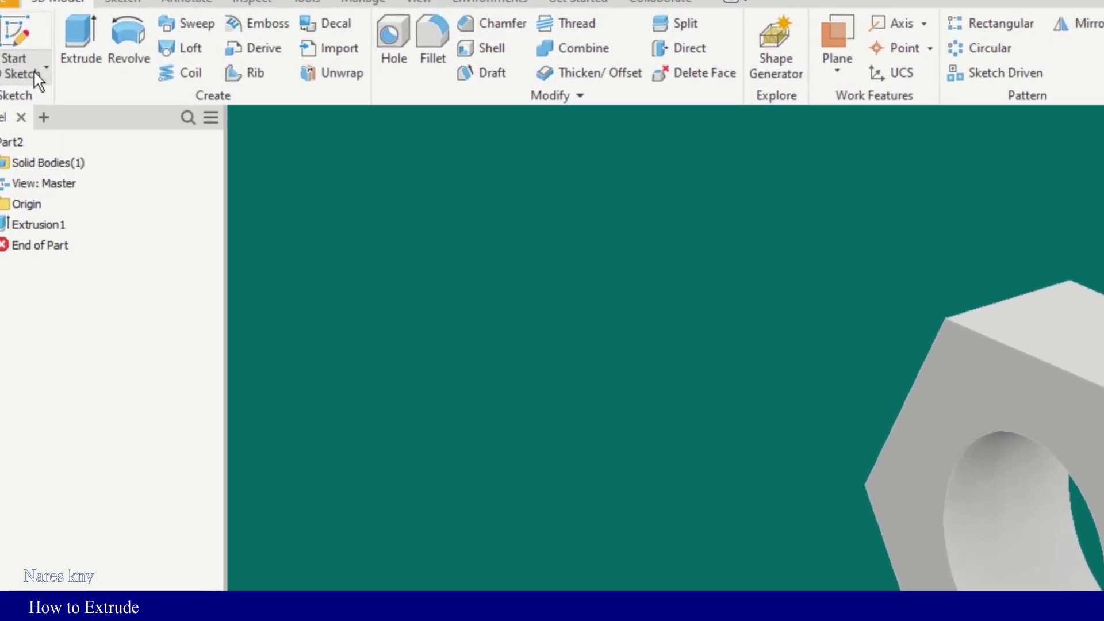
{"action": "left_click", "coordinate": [37, 77]}
{"action": "left_click", "coordinate": [42, 106]}
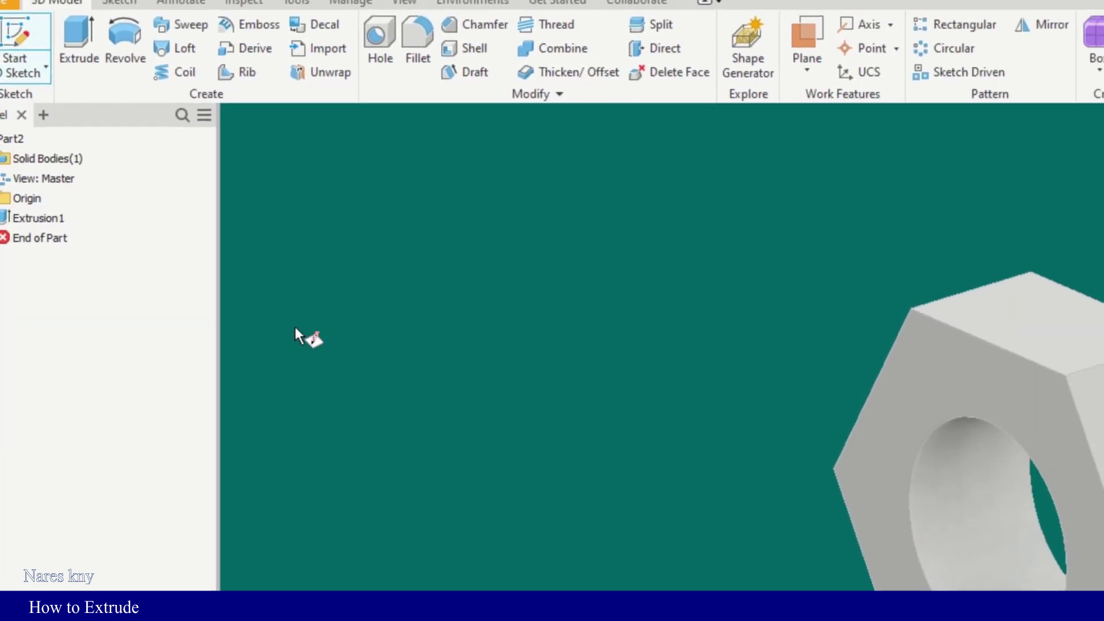
{"action": "left_click", "coordinate": [544, 242]}
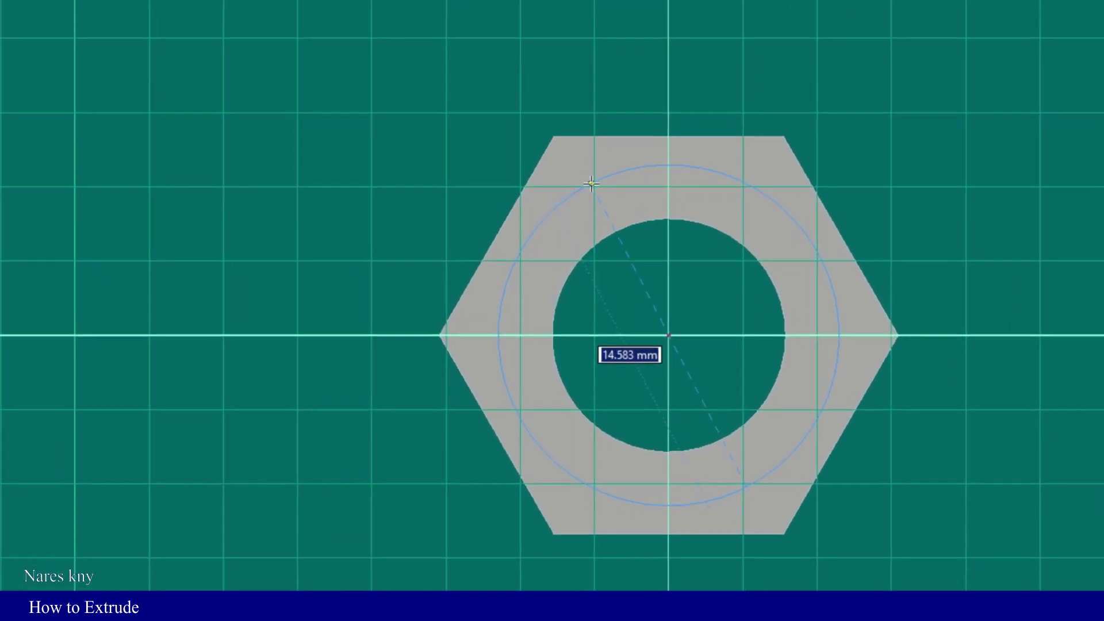
{"action": "type", "text": "14"}
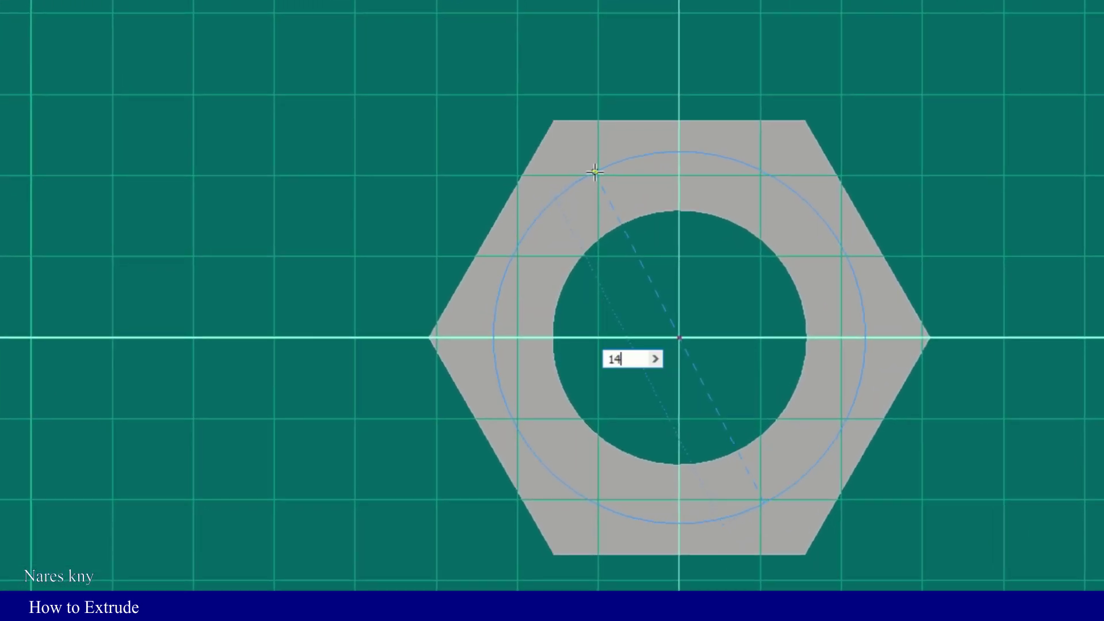
{"action": "key", "text": "Return"}
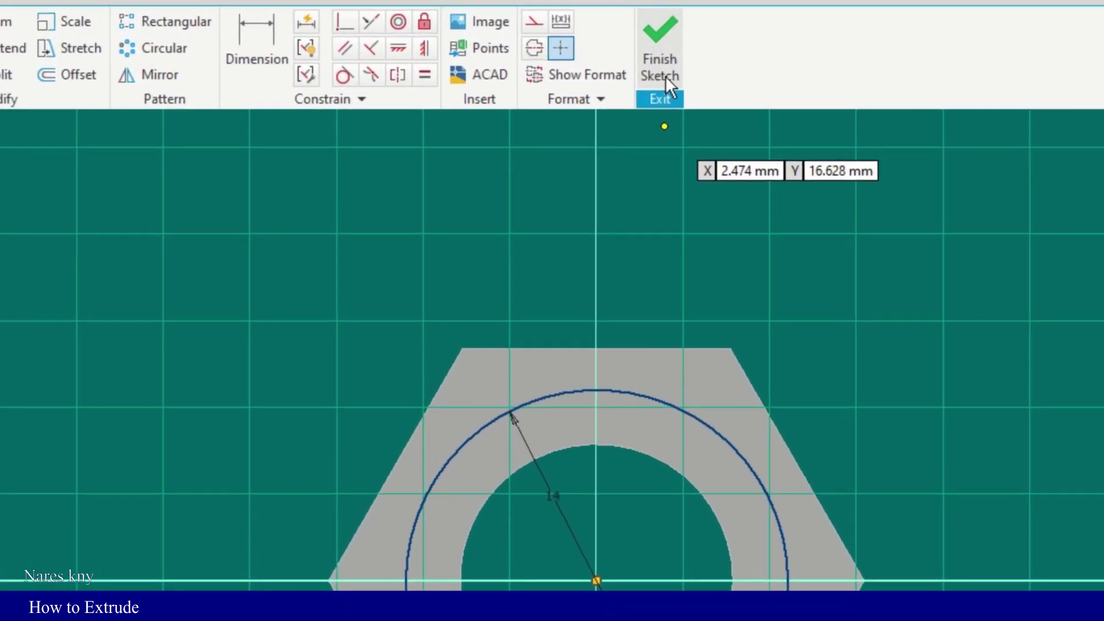
{"action": "left_click", "coordinate": [661, 71]}
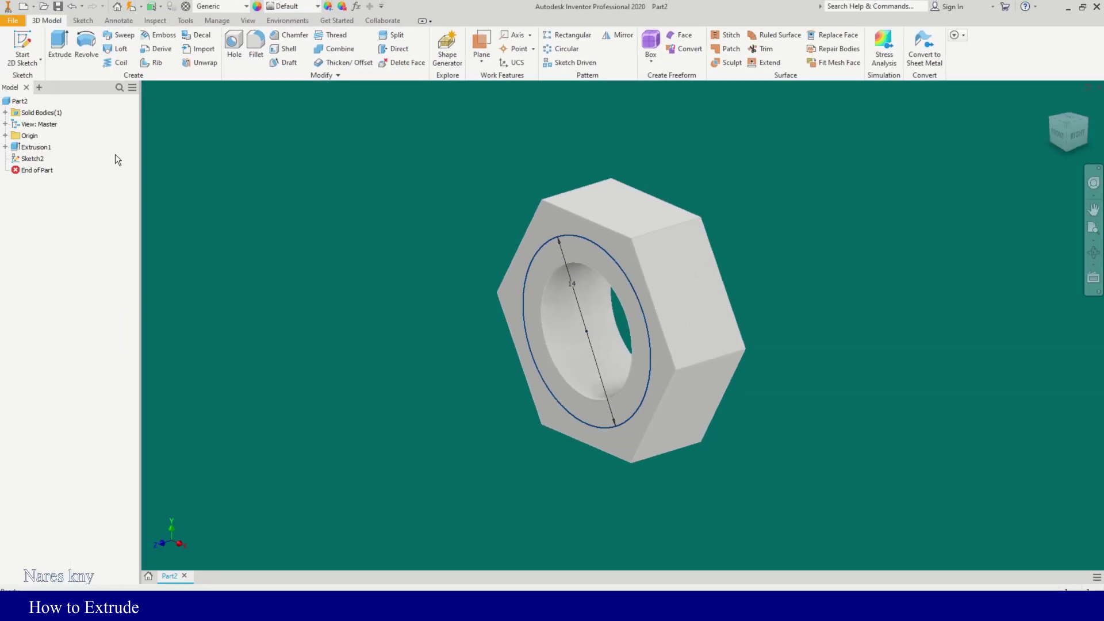
- Extrude the 14 mm circle as a cut 3.4 mm deep into the ring
{"action": "key", "text": "e"}
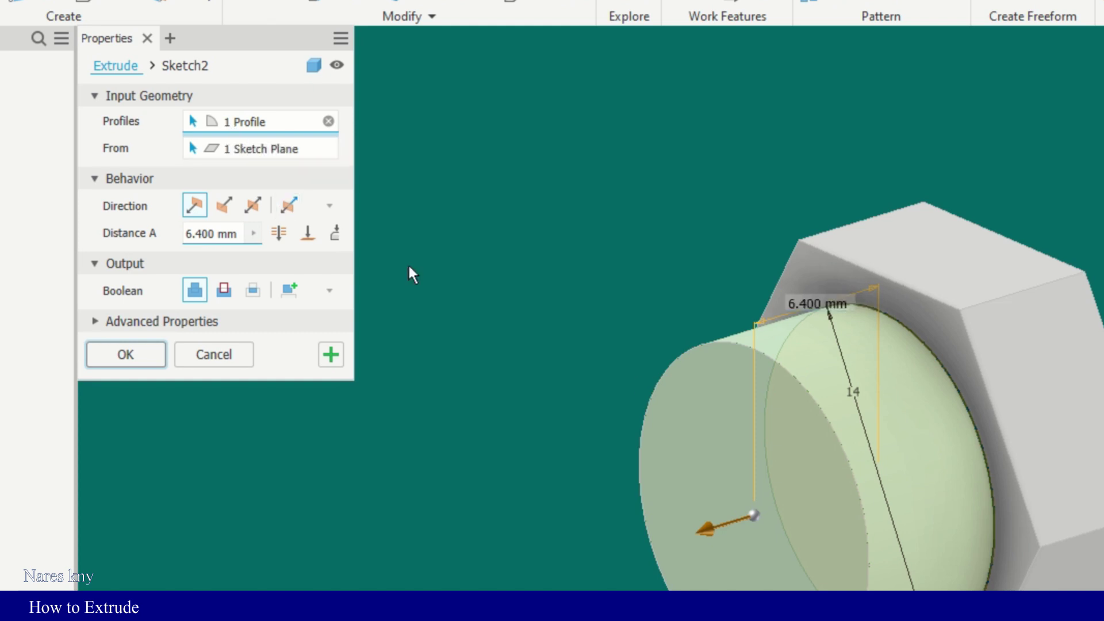
{"action": "left_click", "coordinate": [225, 208]}
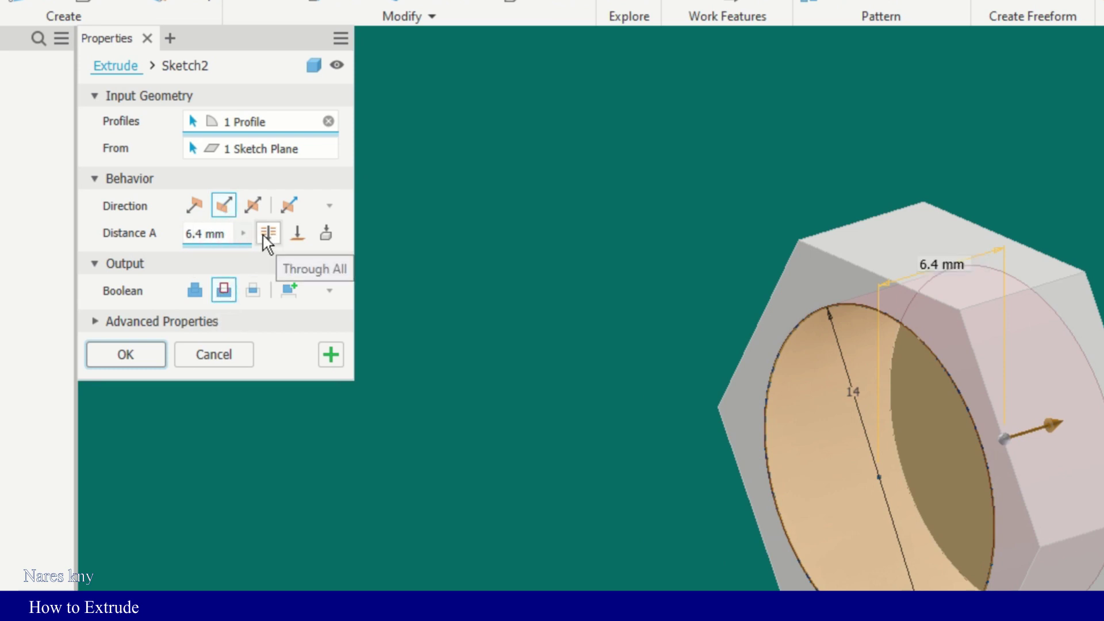
{"action": "key", "text": "BackSpace"}
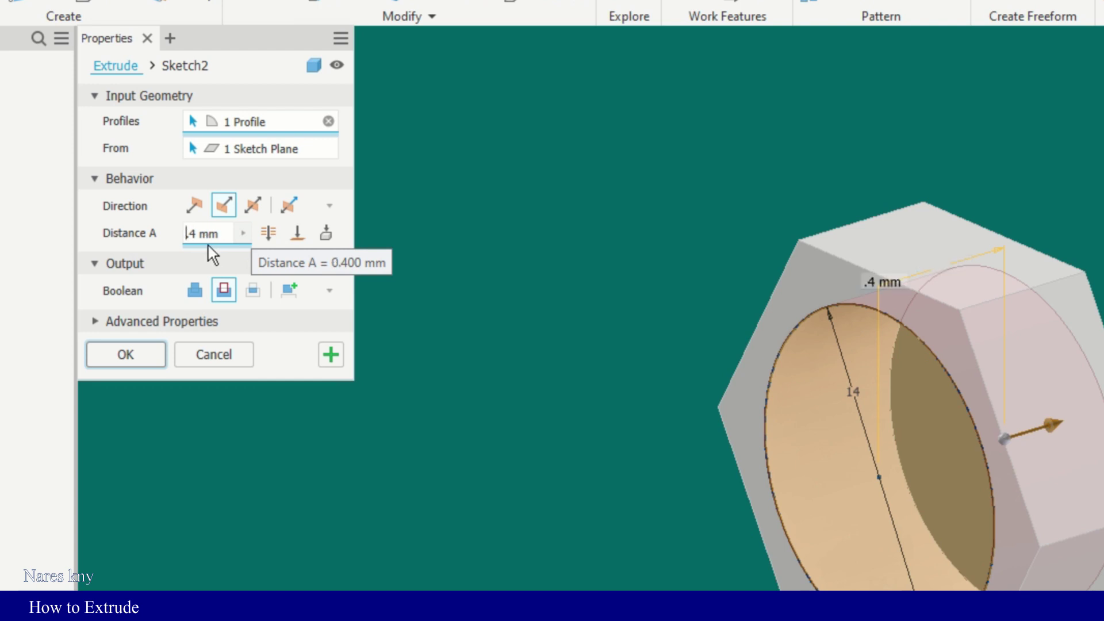
{"action": "type", "text": "3"}
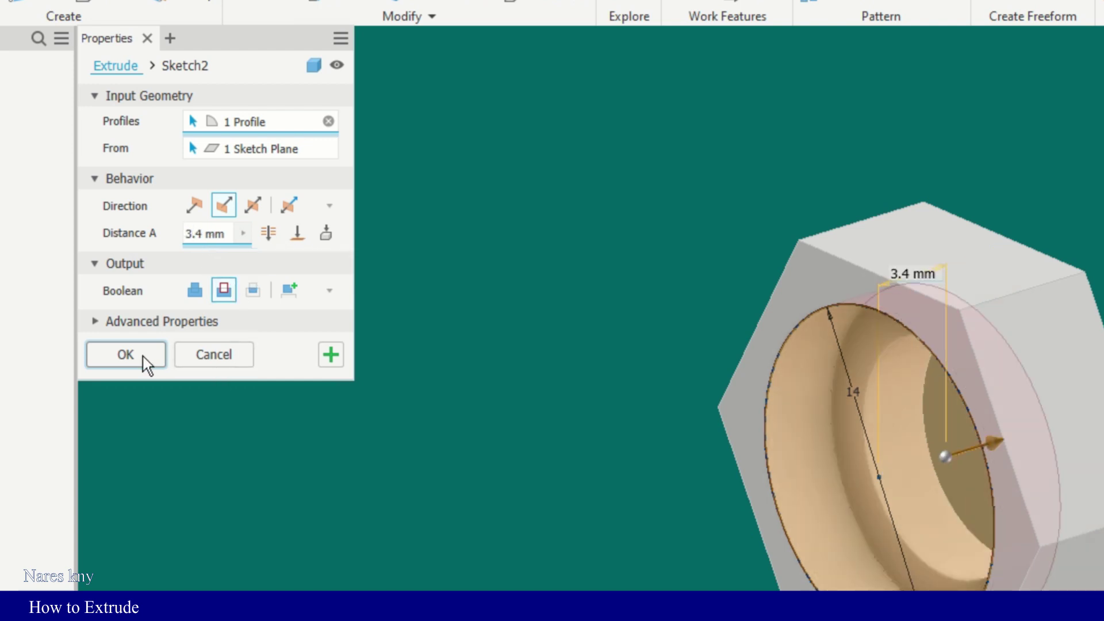
{"action": "left_click", "coordinate": [126, 354]}
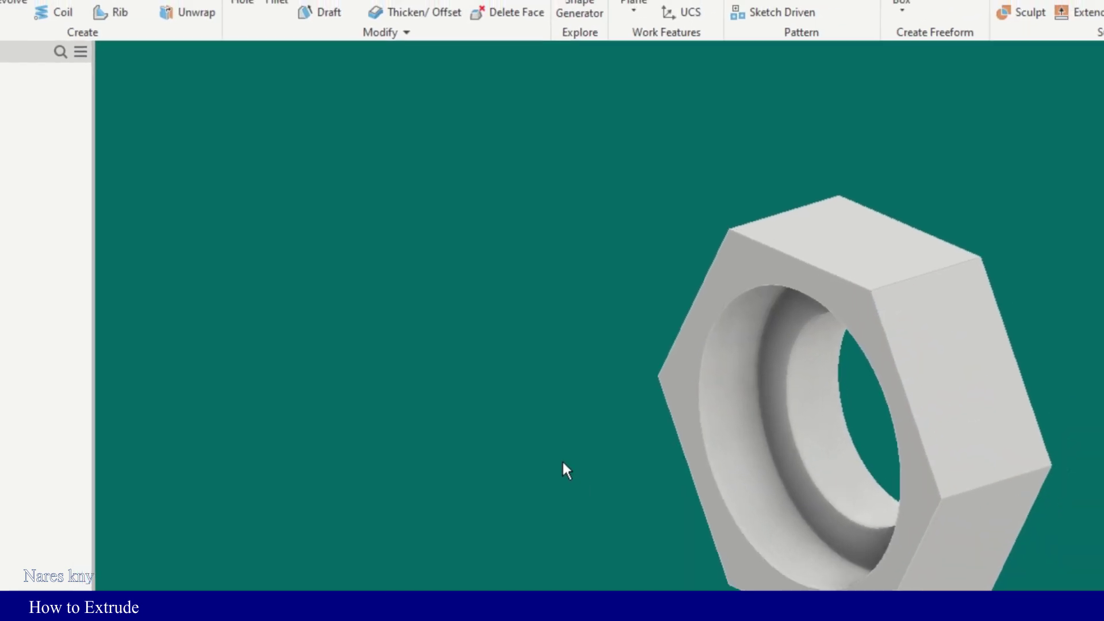
- Start a sketch on the ring's back face and draw concentric circles of 10 mm and 14 mm diameter centered on the origin
{"action": "middle_click_drag", "start_coordinate": [594, 427], "coordinate": [675, 362], "text": "shift"}
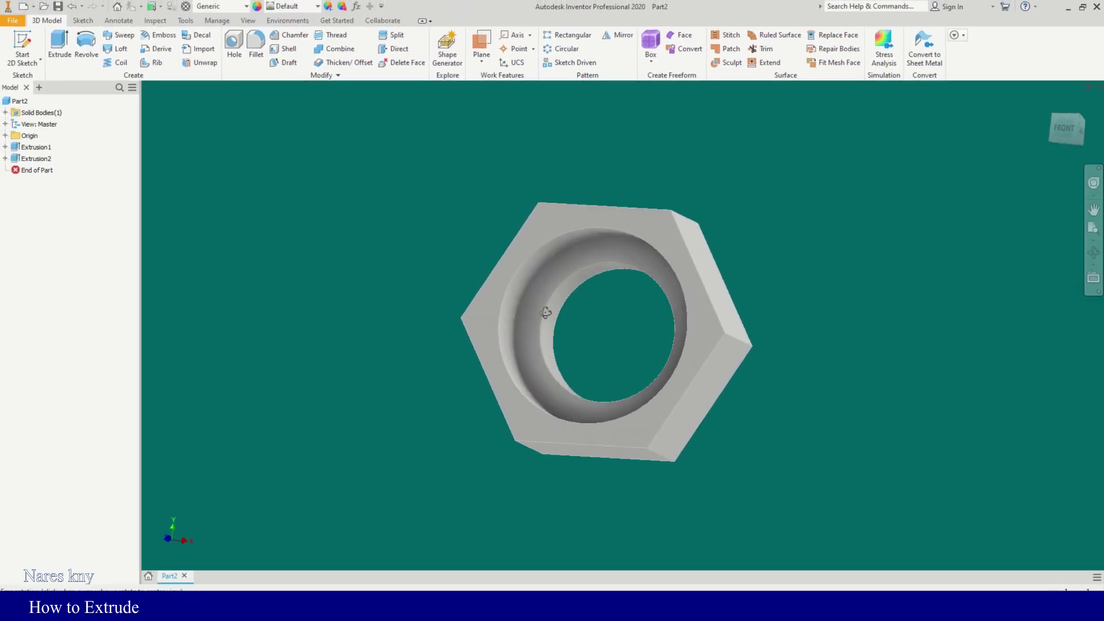
{"action": "mouse_move", "coordinate": [550, 304]}
{"action": "middle_mouse_down", "text": "shift"}
{"action": "mouse_move", "coordinate": [548, 321]}
{"action": "mouse_move", "coordinate": [569, 312]}
{"action": "mouse_move", "coordinate": [575, 342]}
{"action": "mouse_move", "coordinate": [477, 313]}
{"action": "mouse_move", "coordinate": [399, 330]}
{"action": "mouse_move", "coordinate": [352, 284]}
{"action": "mouse_move", "coordinate": [318, 305]}
{"action": "mouse_move", "coordinate": [370, 341]}
{"action": "middle_mouse_up", "text": "shift"}
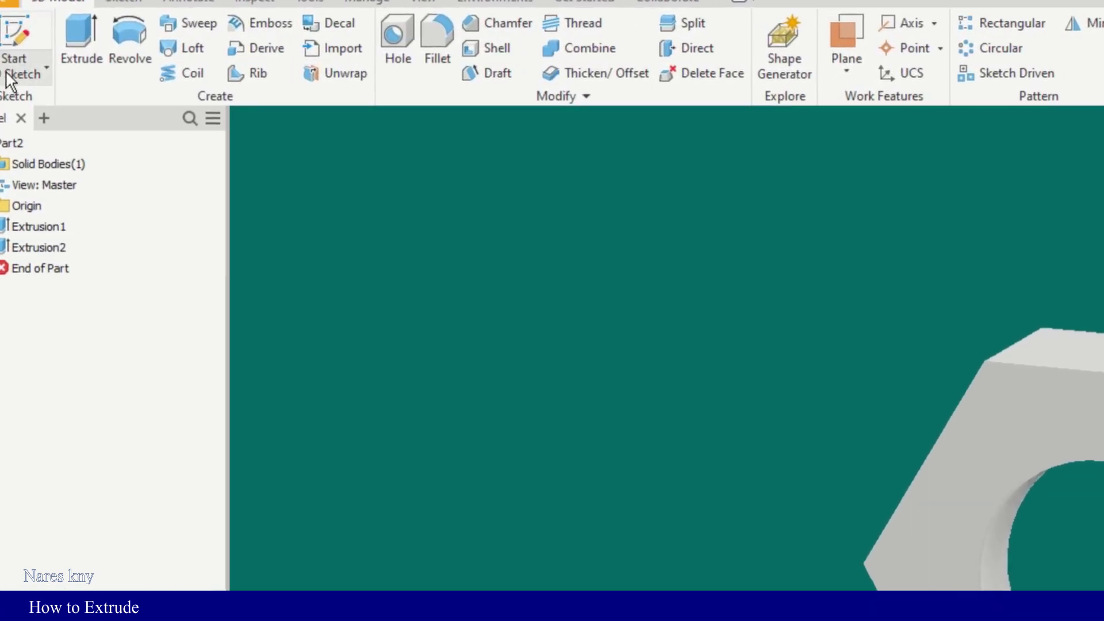
{"action": "left_click", "coordinate": [18, 78]}
{"action": "left_click", "coordinate": [48, 111]}
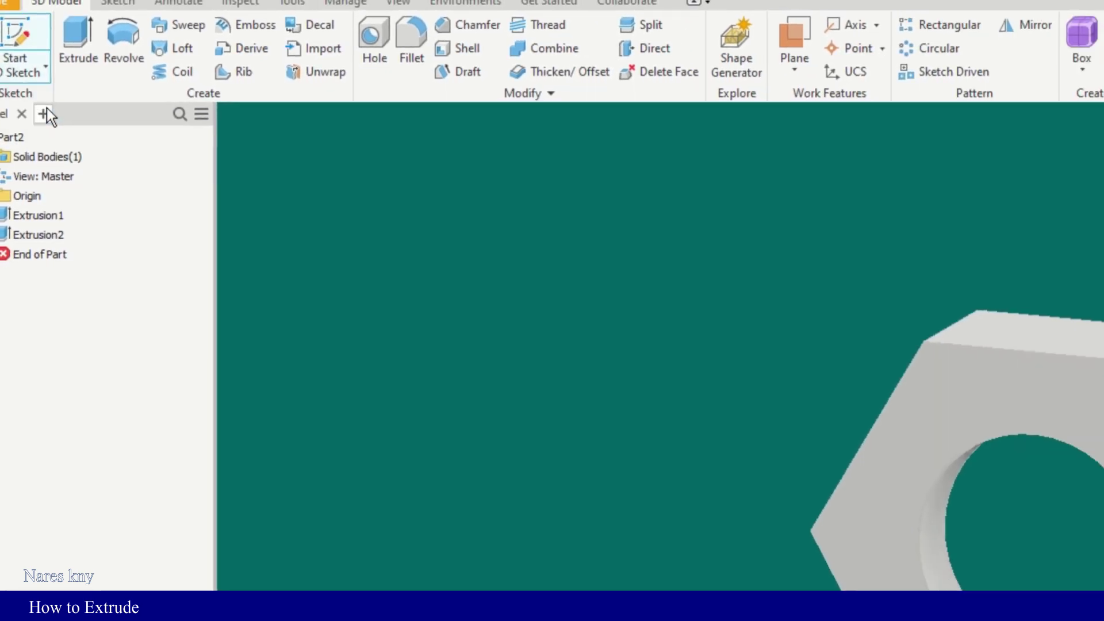
{"action": "left_click", "coordinate": [574, 268]}
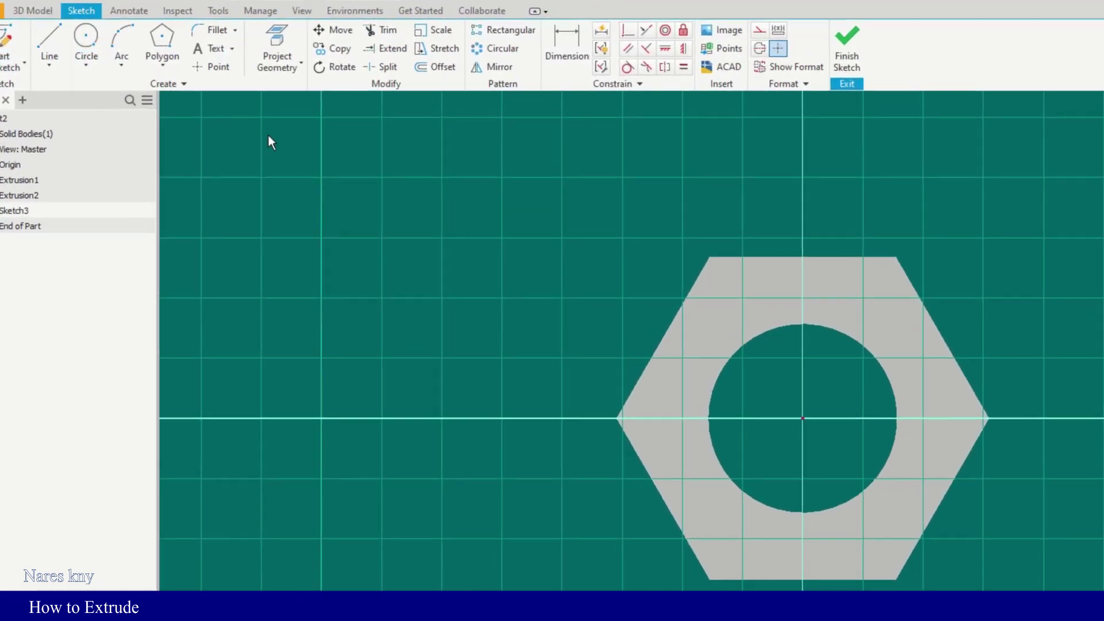
{"action": "left_click", "coordinate": [86, 38]}
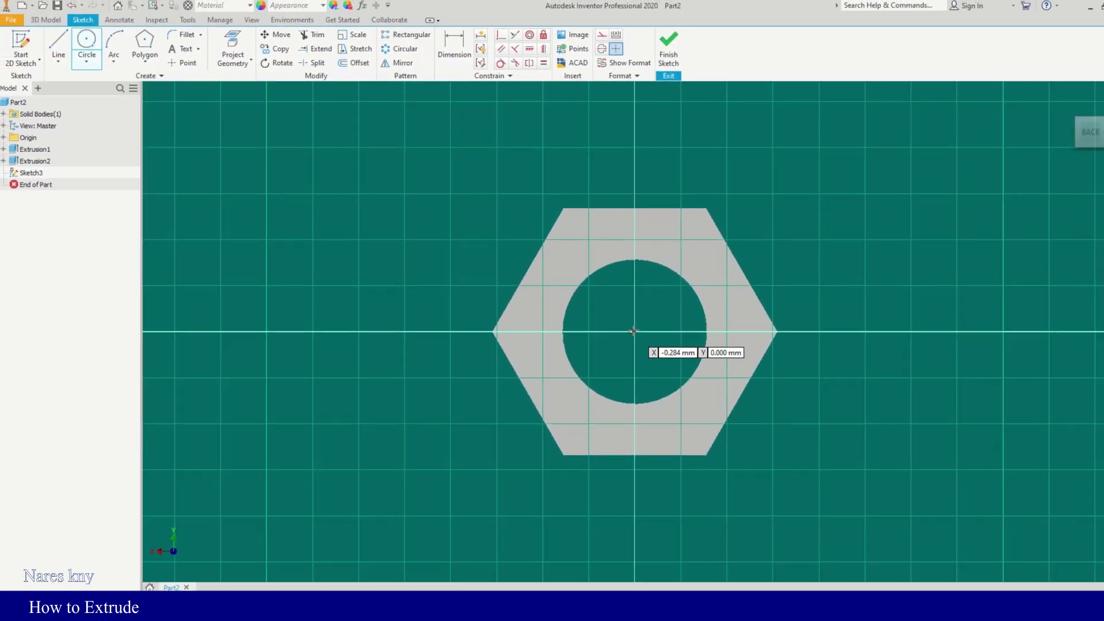
{"action": "left_click", "coordinate": [633, 331]}
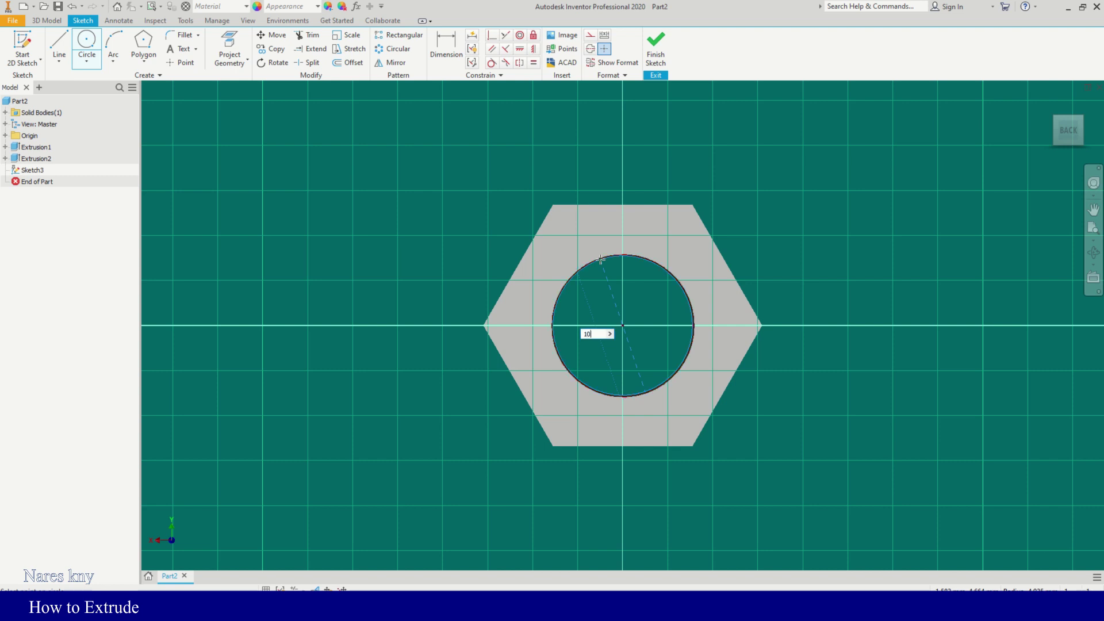
{"action": "key", "text": "Return"}
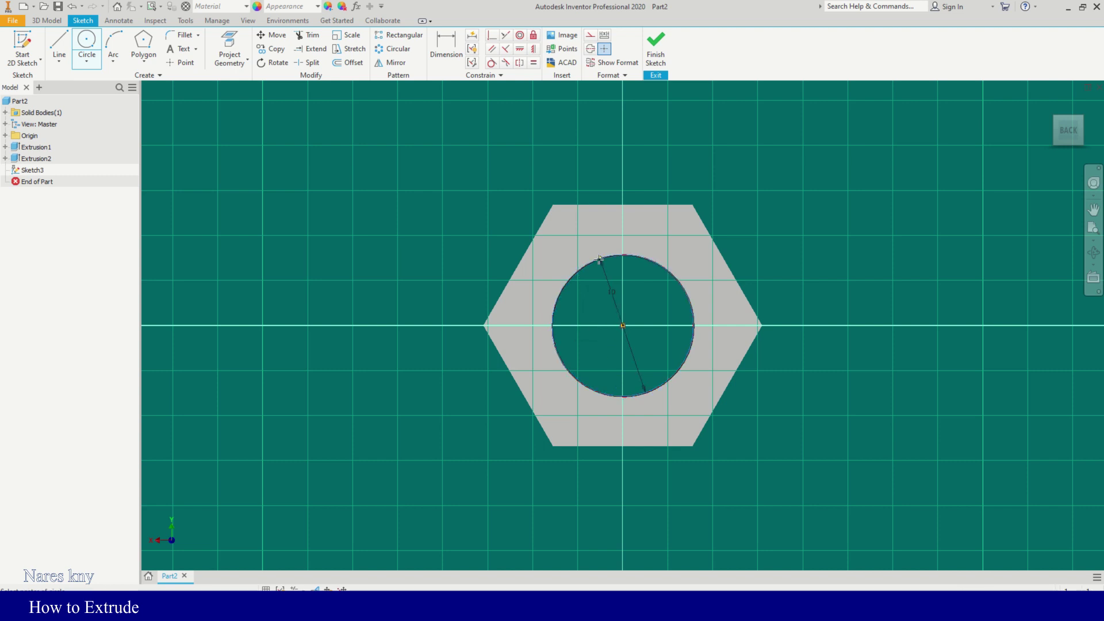
{"action": "left_click", "coordinate": [622, 326]}
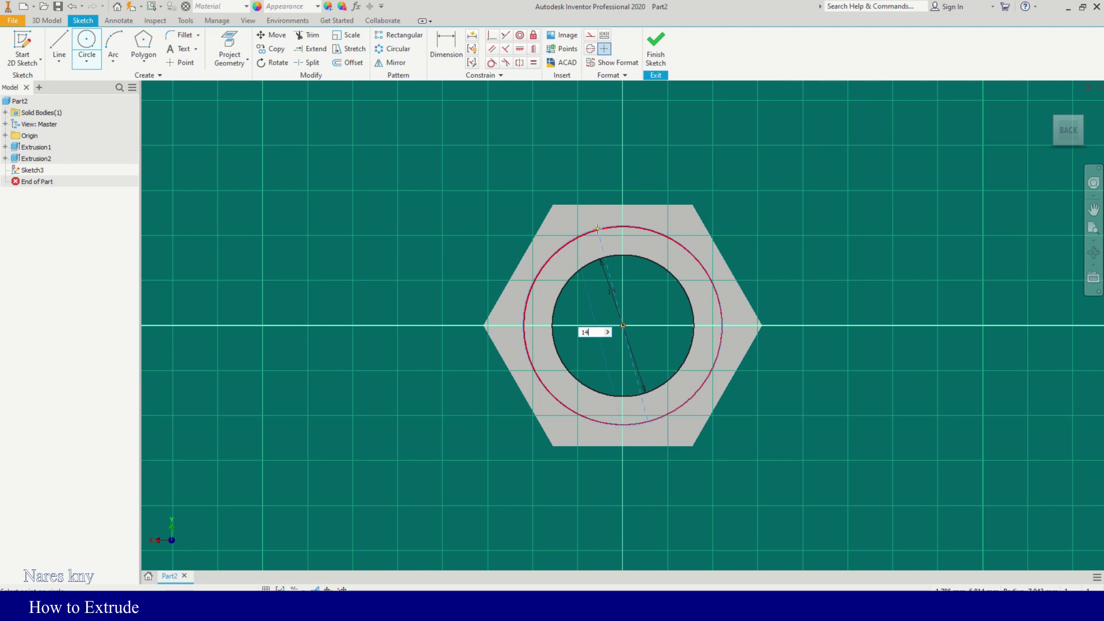
{"action": "type", "text": "14"}
{"action": "key", "text": "Return"}
- Draw a vertical line from the circles' center up to the top of the 14 mm circle
{"action": "middle_click_drag", "start_coordinate": [598, 296], "coordinate": [527, 330]}
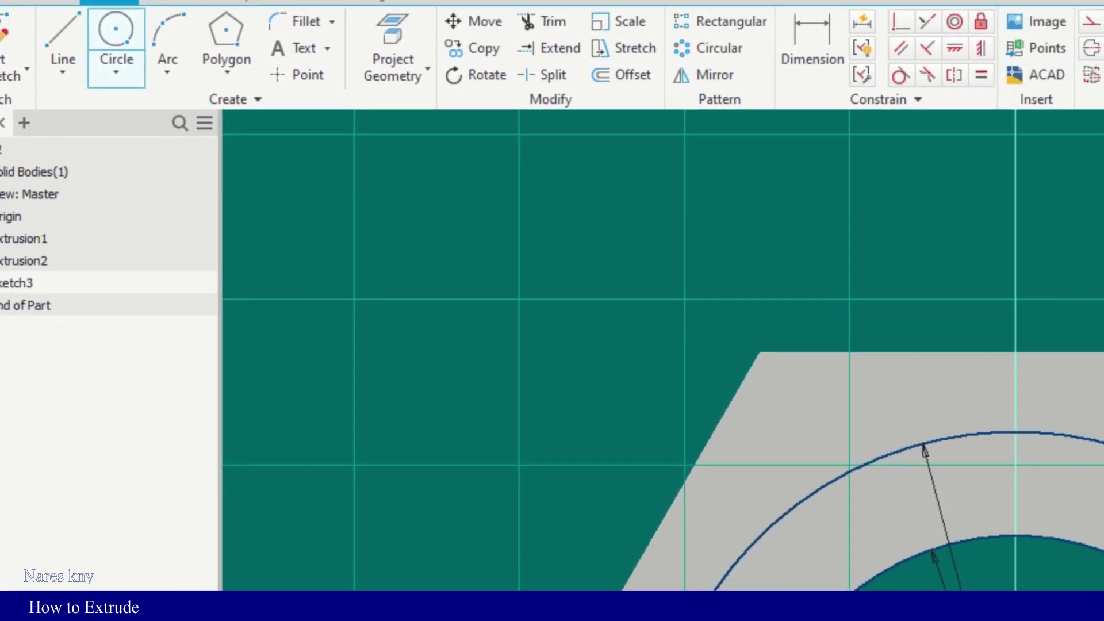
{"action": "left_click", "coordinate": [62, 35]}
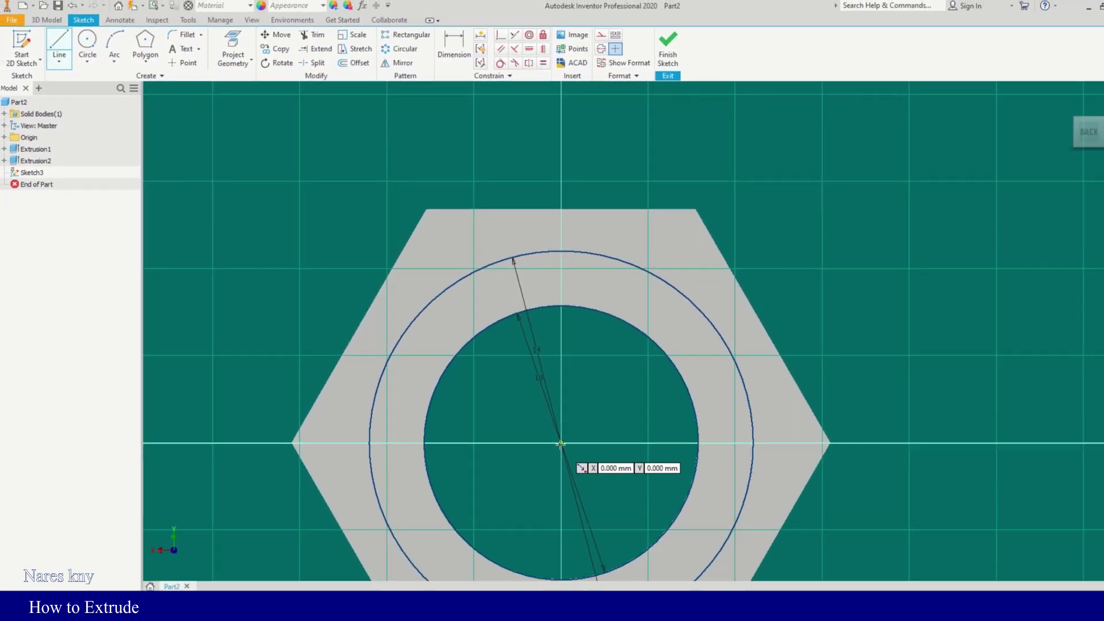
{"action": "left_click", "coordinate": [550, 435]}
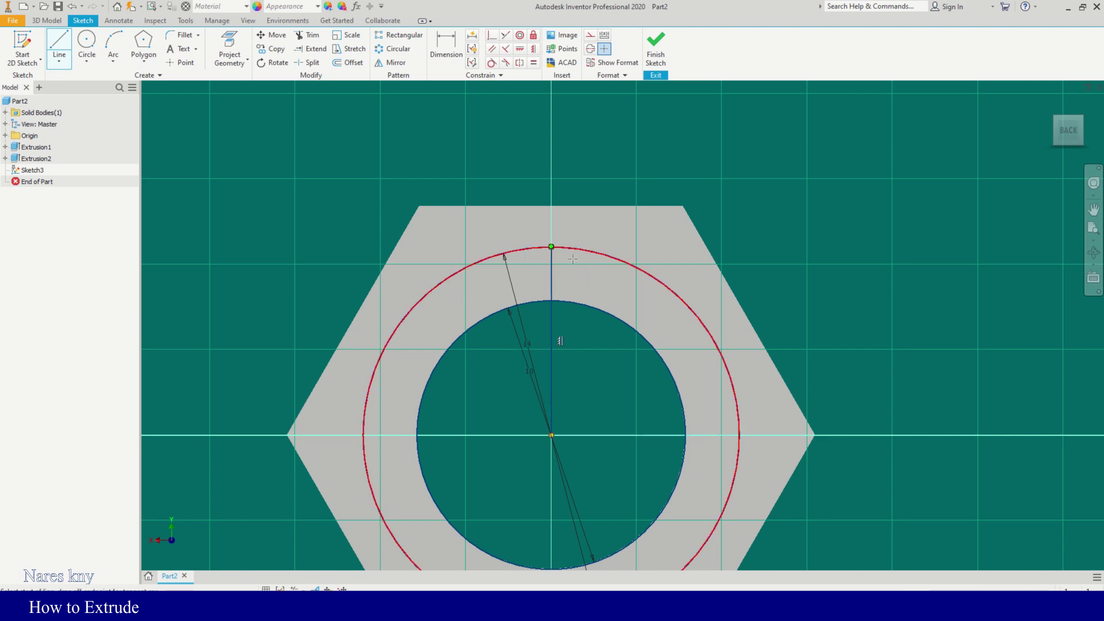
{"action": "left_click", "coordinate": [551, 248]}
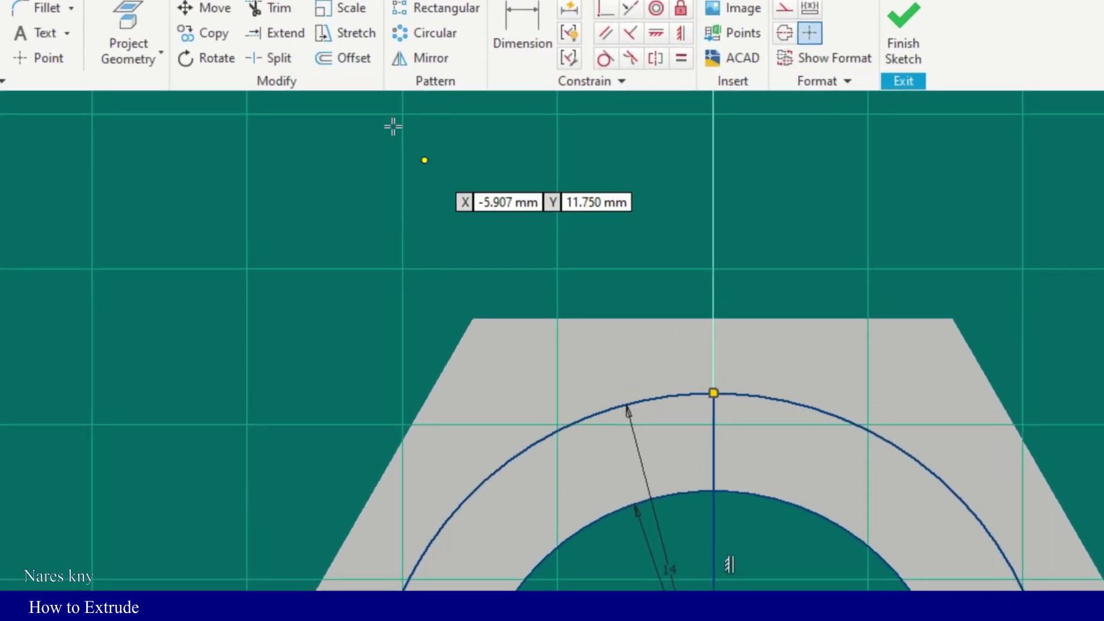
- Offset the vertical center line by 1.6 mm to both sides
{"action": "left_click", "coordinate": [361, 59]}
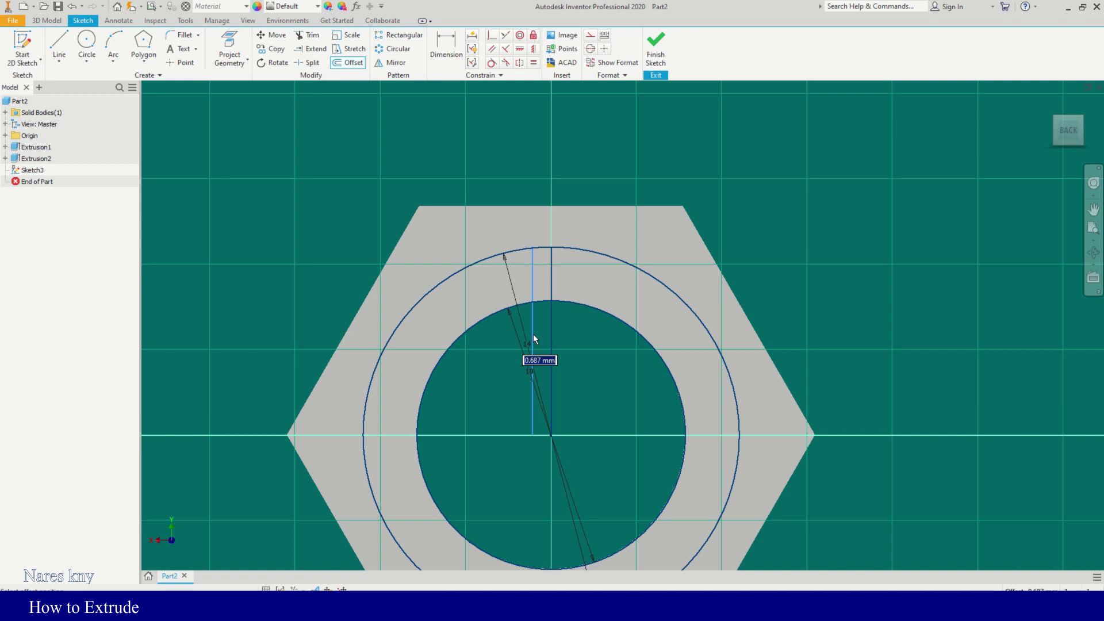
{"action": "key", "text": "Return"}
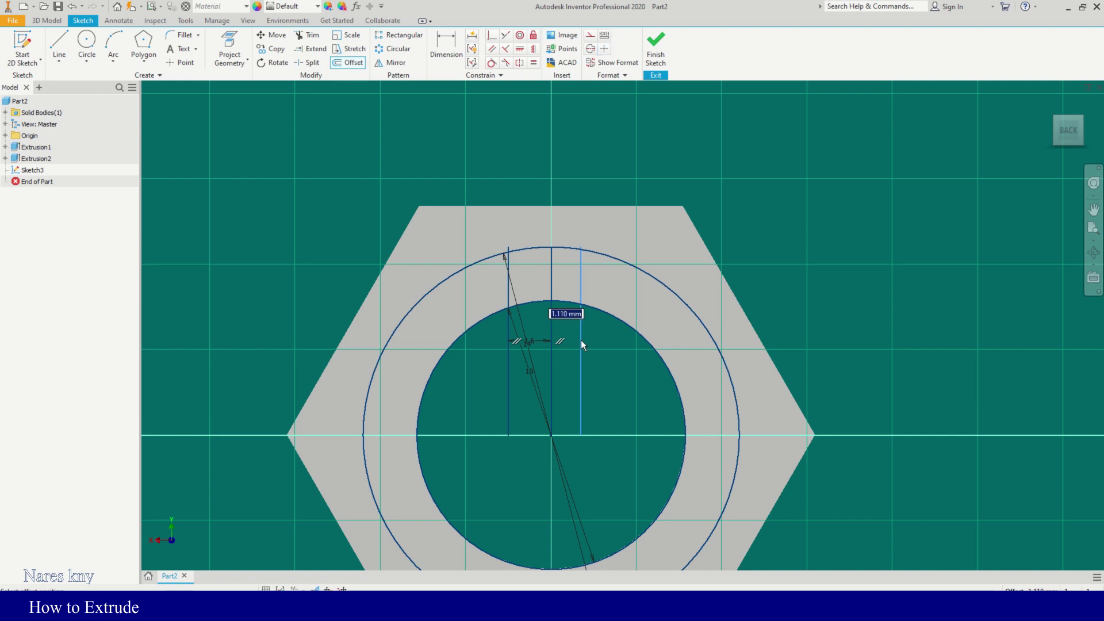
{"action": "type", "text": "1.6"}
{"action": "key", "text": "Return"}
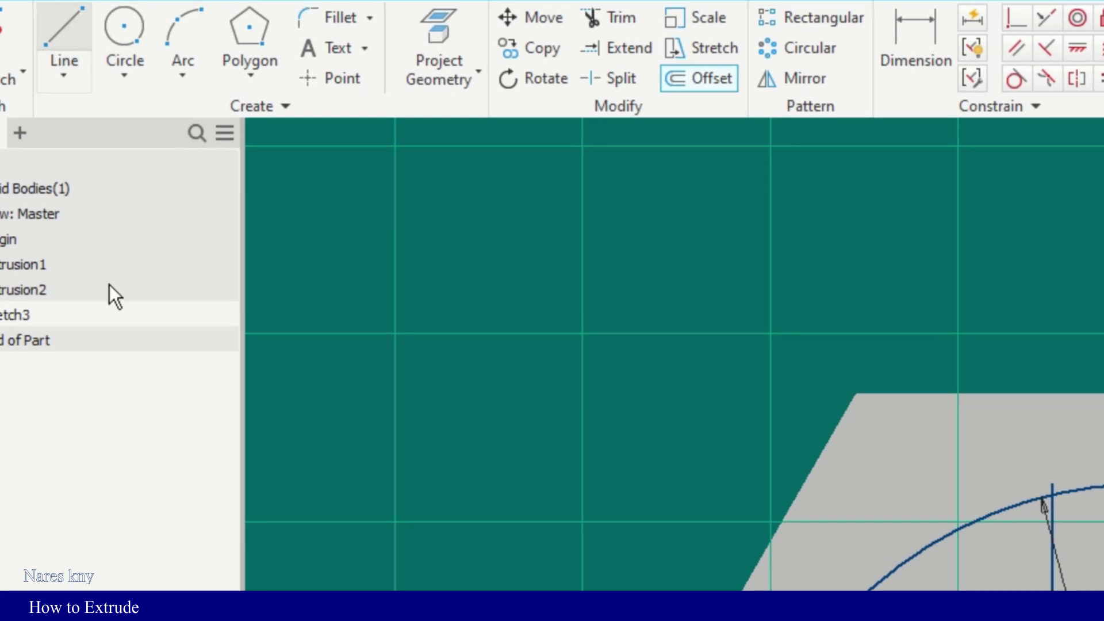
- Draw a horizontal line through the circles' center joining the lower ends of the two offset lines
{"action": "left_click", "coordinate": [551, 435]}
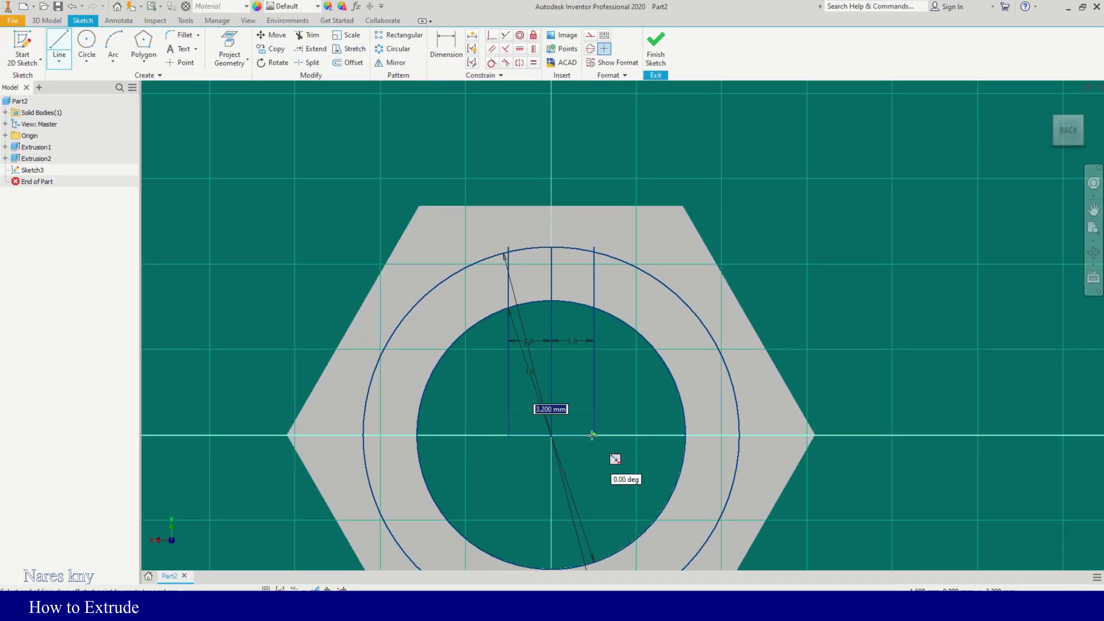
{"action": "left_click", "coordinate": [593, 435]}
{"action": "double_click", "coordinate": [508, 435]}
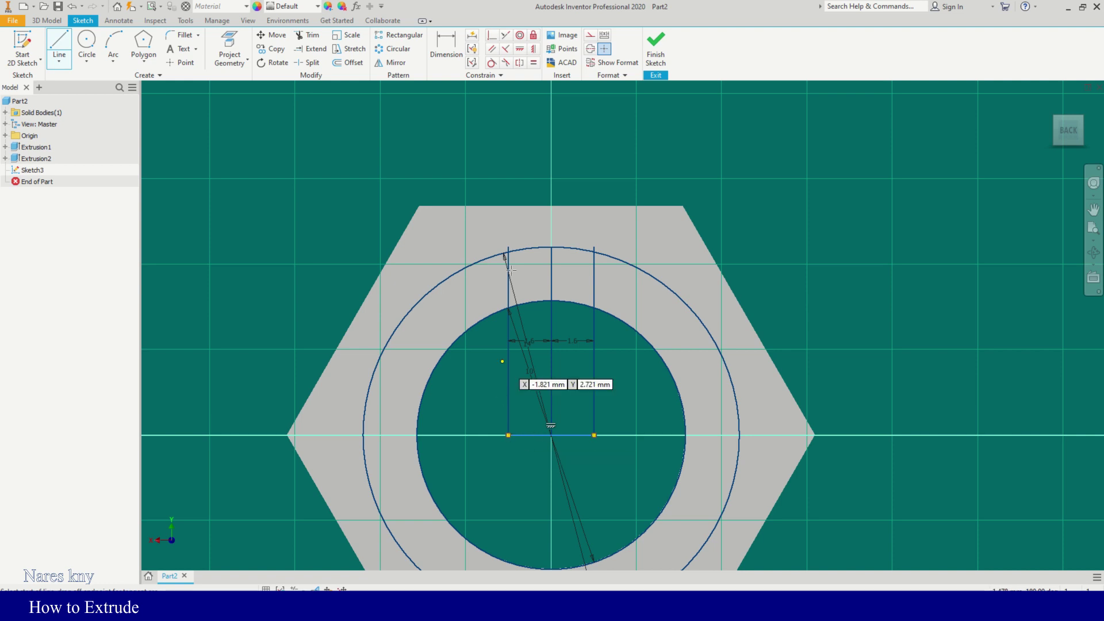
- Trim the offset lines' ends that project beyond the 14 mm circle and finish the sketch
{"action": "scroll", "coordinate": [517, 258], "scroll_direction": "down", "scroll_amount": 5}
{"action": "scroll", "coordinate": [517, 258], "scroll_direction": "up", "scroll_amount": 10}
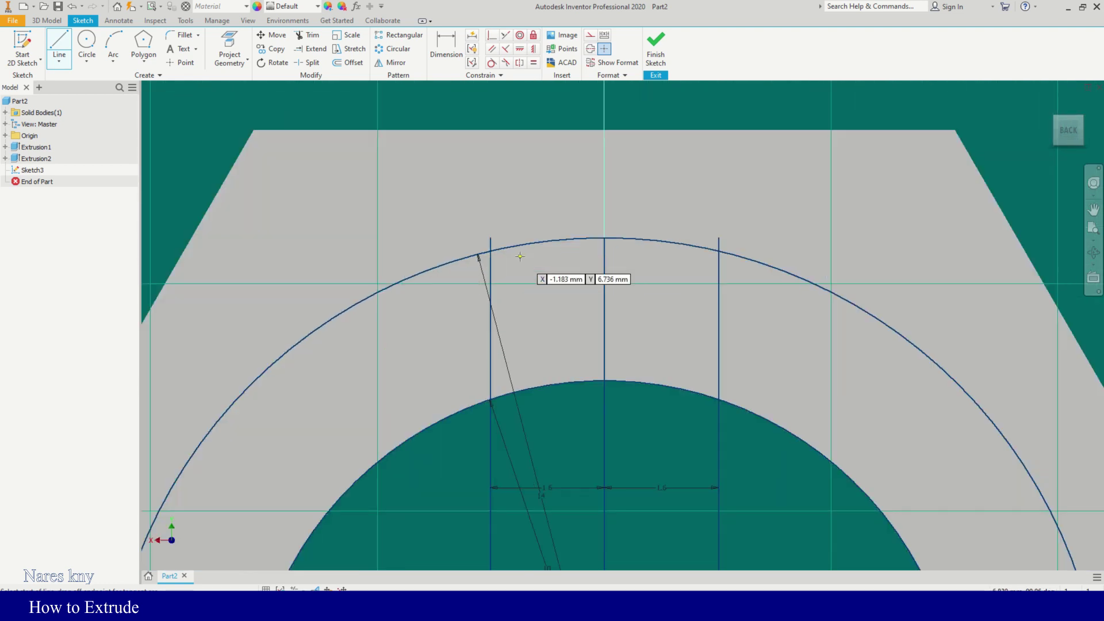
{"action": "left_click", "coordinate": [312, 36]}
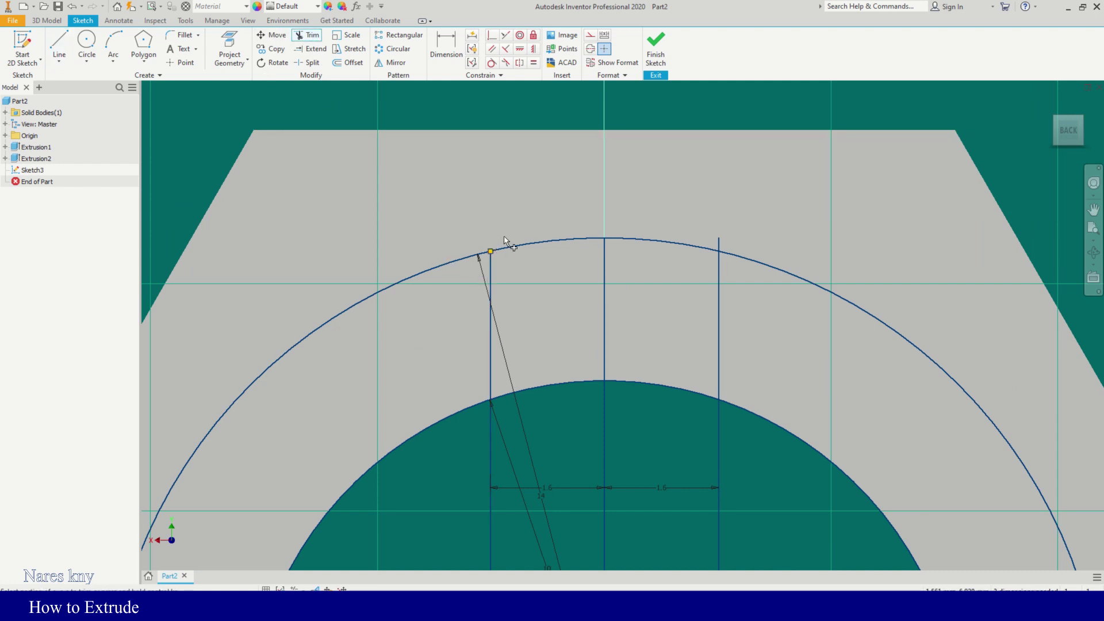
{"action": "scroll", "coordinate": [718, 247], "scroll_direction": "down", "scroll_amount": 10}
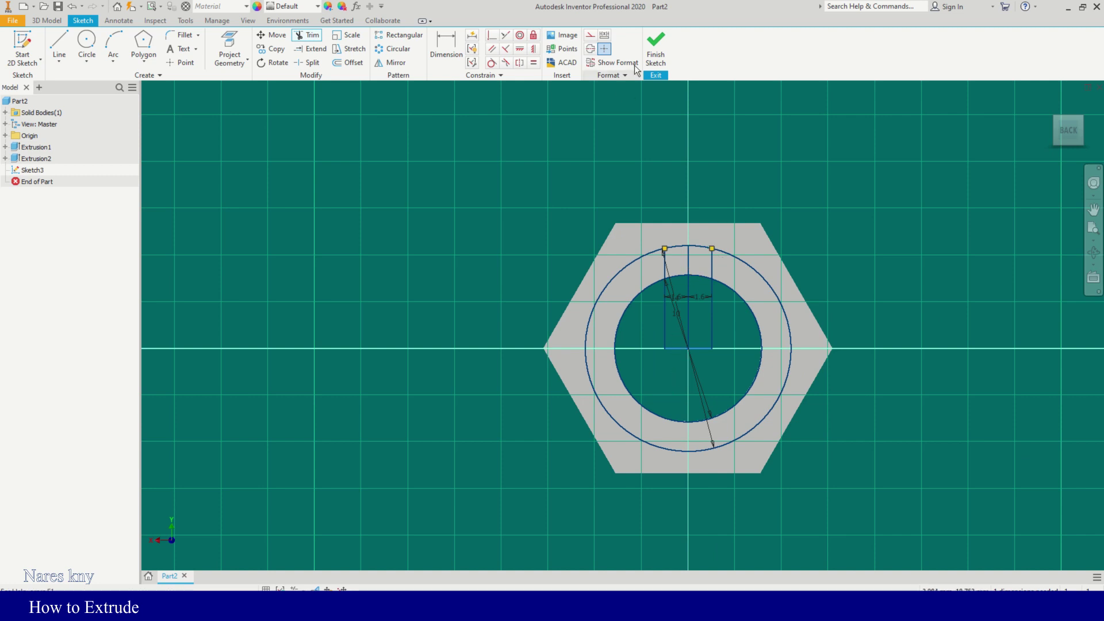
{"action": "left_click", "coordinate": [654, 51]}
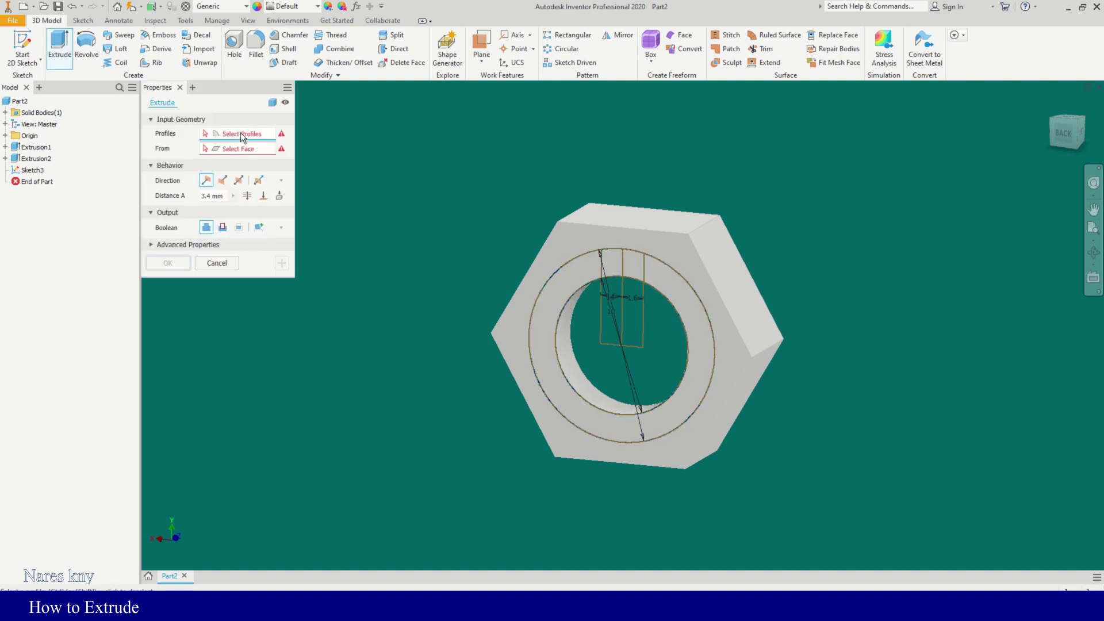
- Extrude the two narrow profiles between the 10 mm and 14 mm circles as a flipped-direction cut through all of the ring
{"action": "left_click", "coordinate": [611, 262]}
{"action": "left_click", "coordinate": [632, 265]}
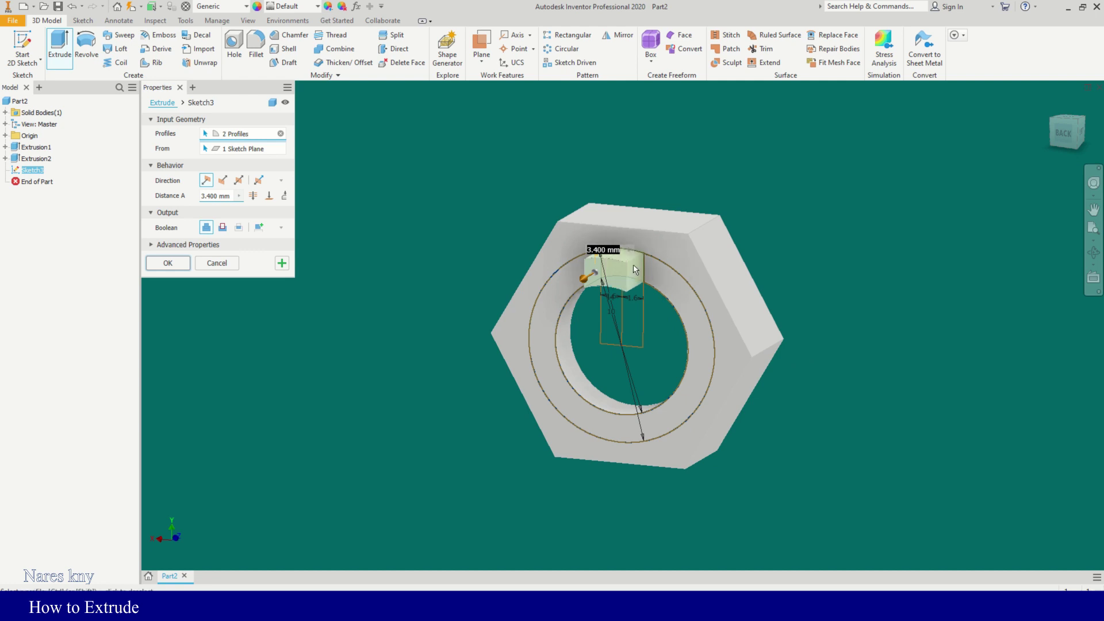
{"action": "left_click", "coordinate": [222, 180]}
{"action": "left_click", "coordinate": [222, 227]}
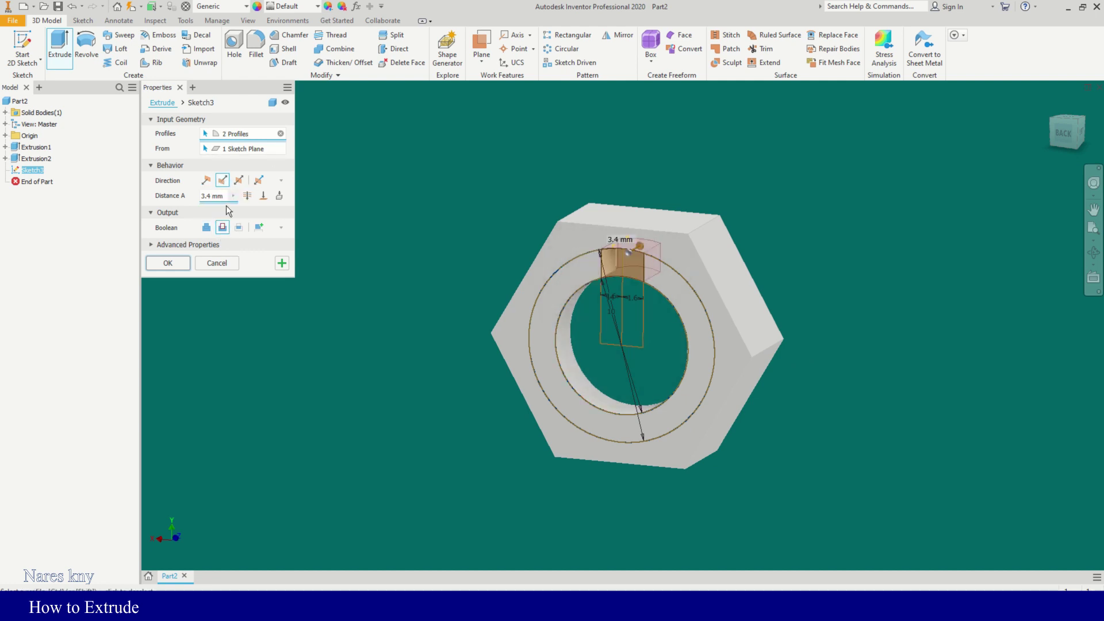
{"action": "left_click", "coordinate": [233, 195]}
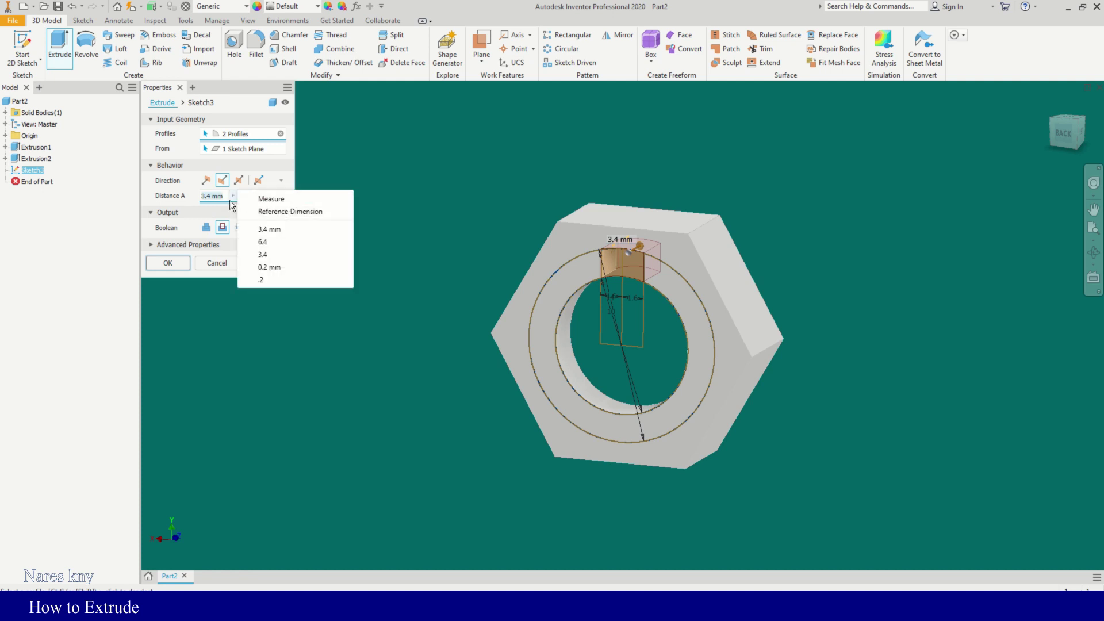
{"action": "left_click", "coordinate": [234, 196]}
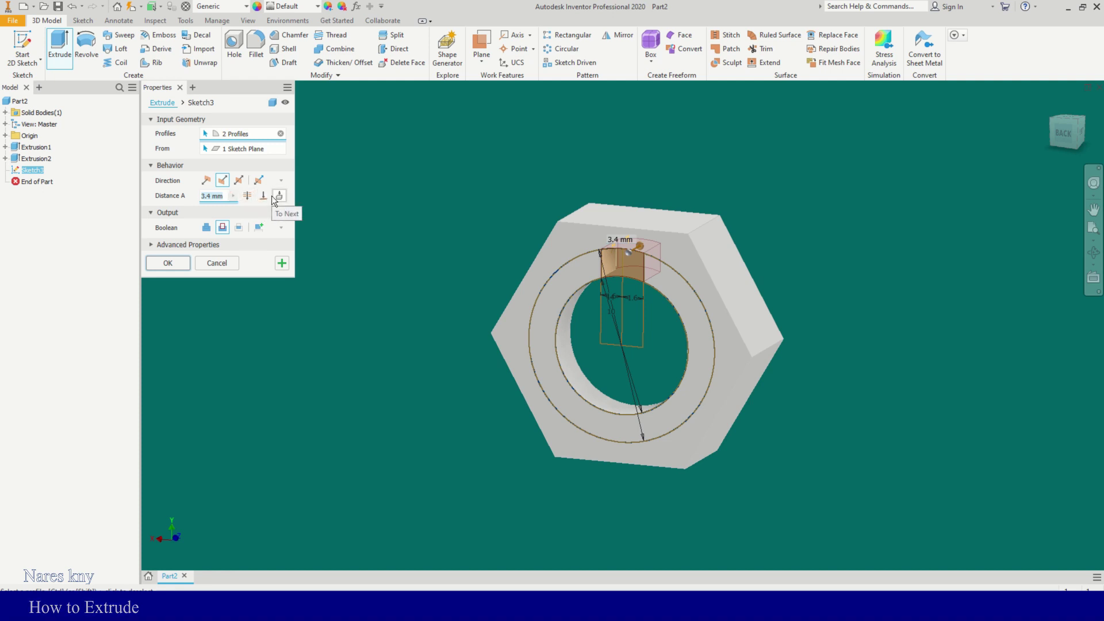
{"action": "left_click", "coordinate": [247, 196]}
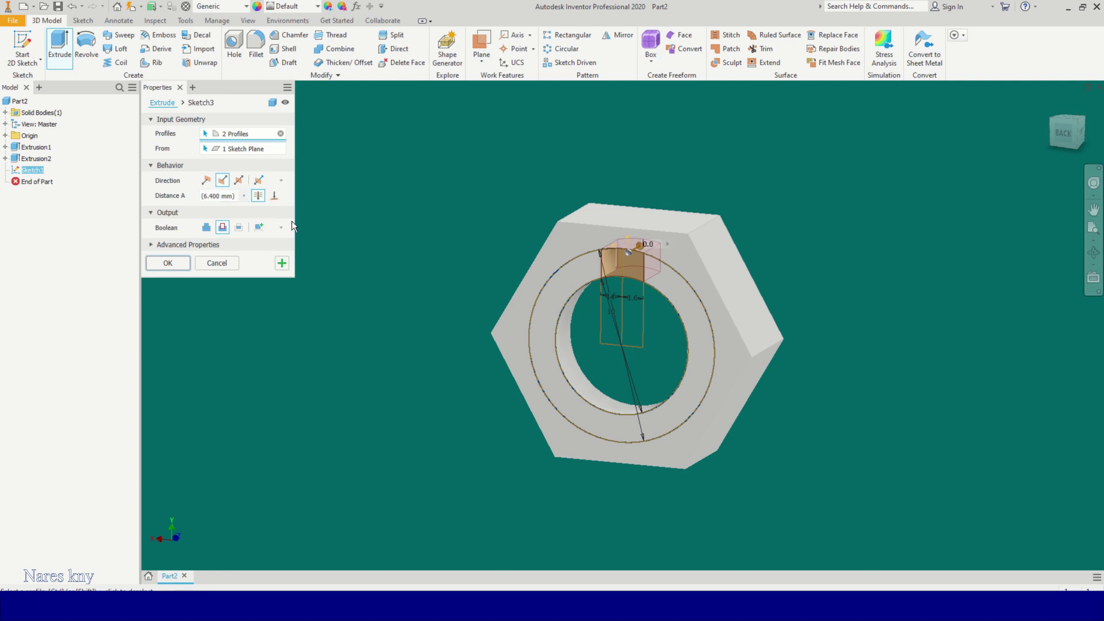
{"action": "left_click", "coordinate": [178, 264]}
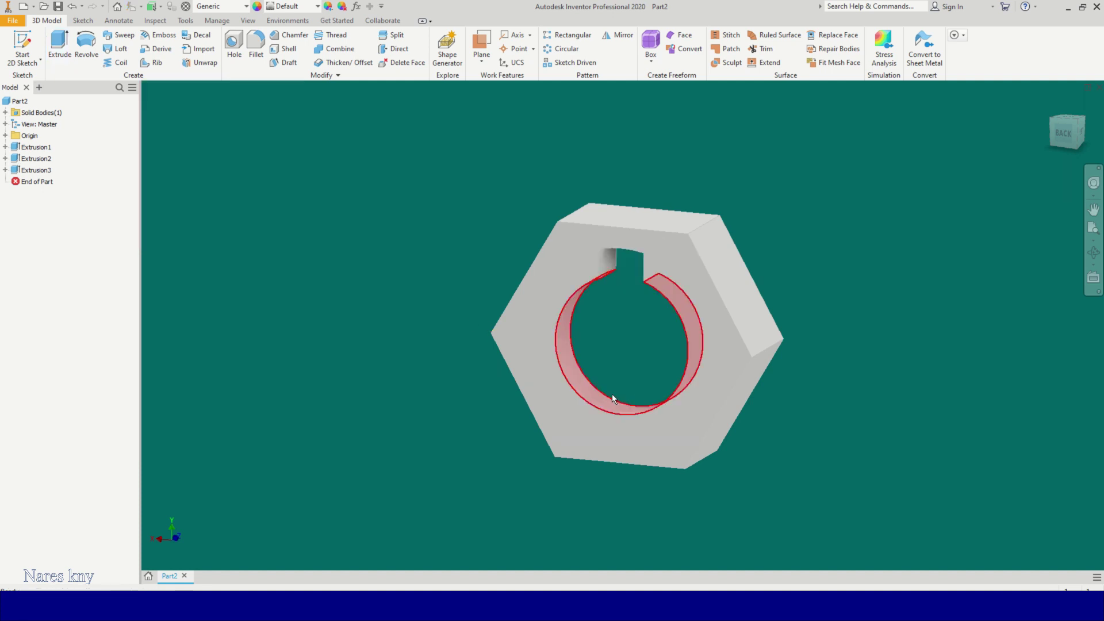
- Assign the material Aluminum 6061, Welded from the Inventor Material Library to the part
{"action": "middle_click_drag", "start_coordinate": [648, 335], "coordinate": [437, 295], "text": "shift"}
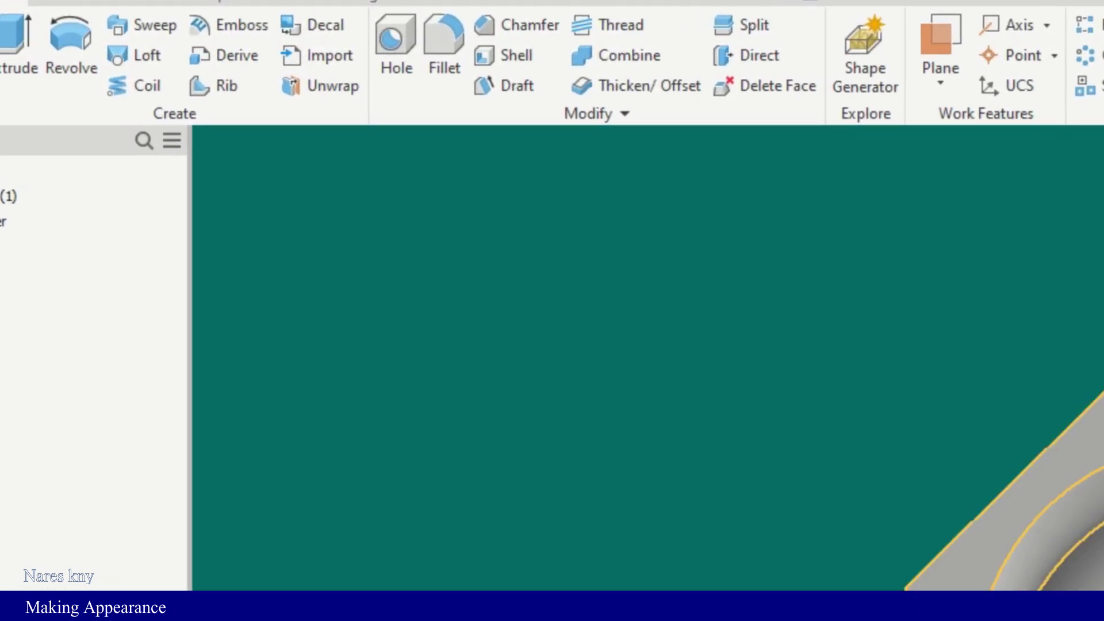
{"action": "left_click", "coordinate": [281, 2]}
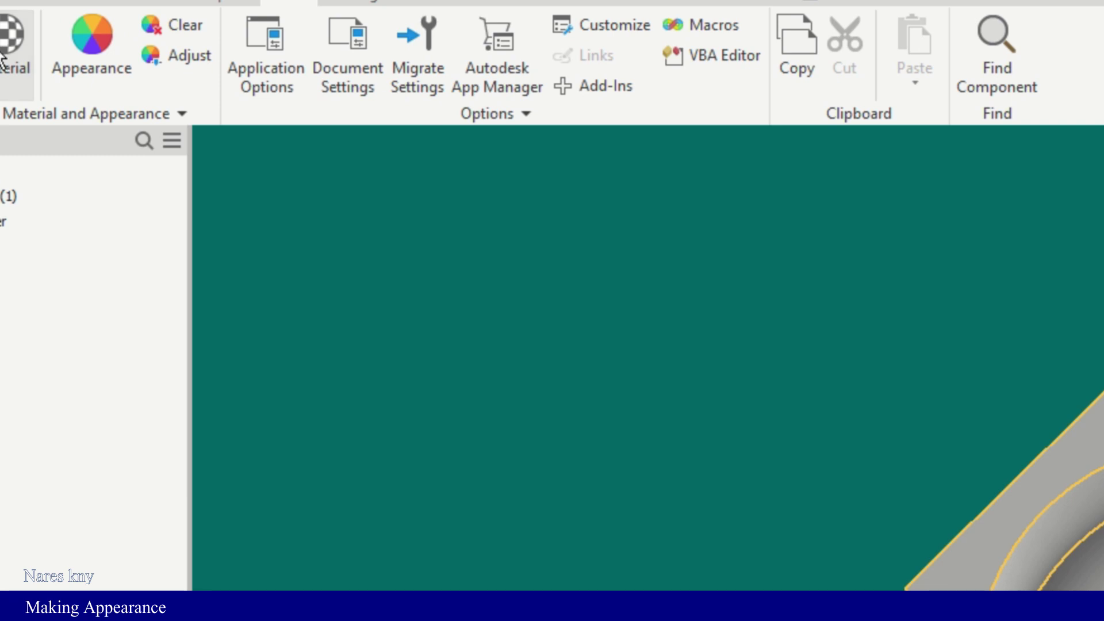
{"action": "left_click", "coordinate": [3, 53]}
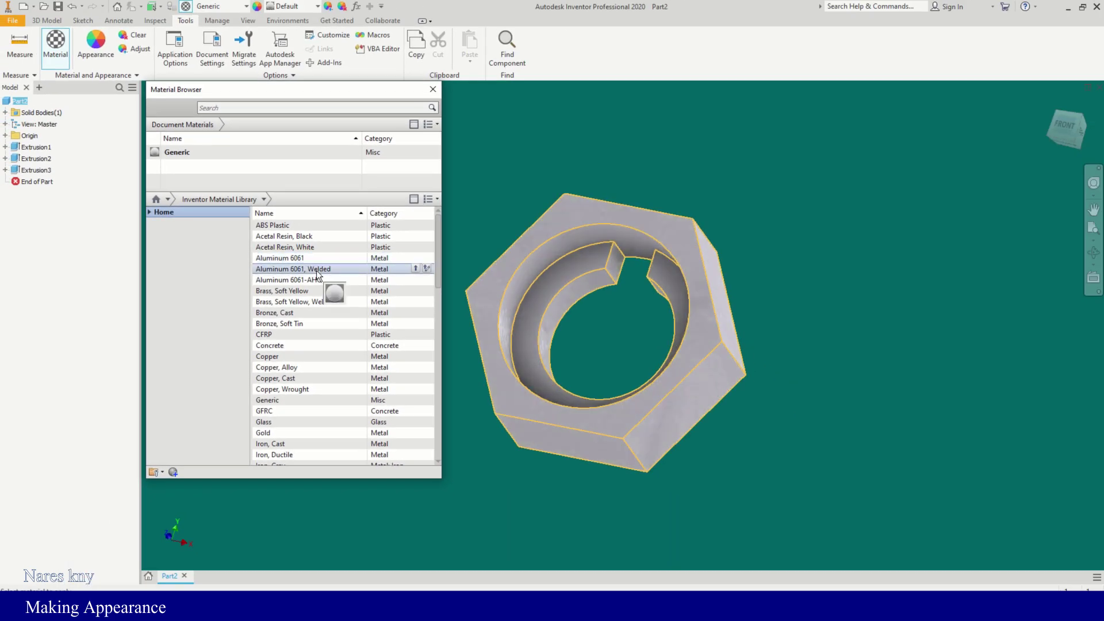
{"action": "left_click", "coordinate": [351, 271]}
{"action": "left_click", "coordinate": [416, 267]}
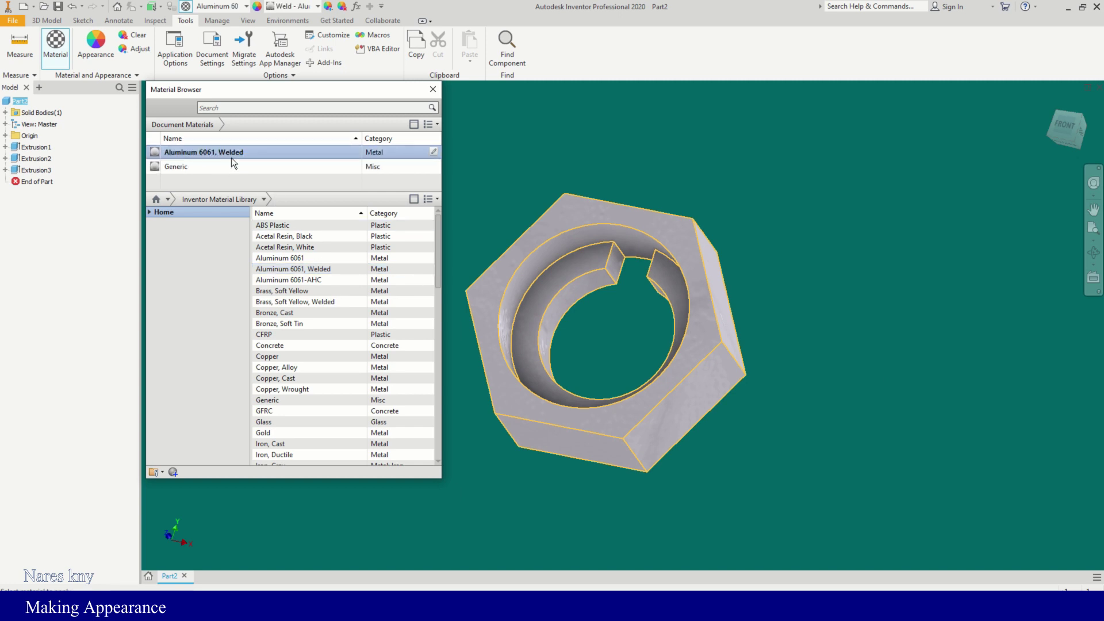
{"action": "left_click", "coordinate": [431, 90]}
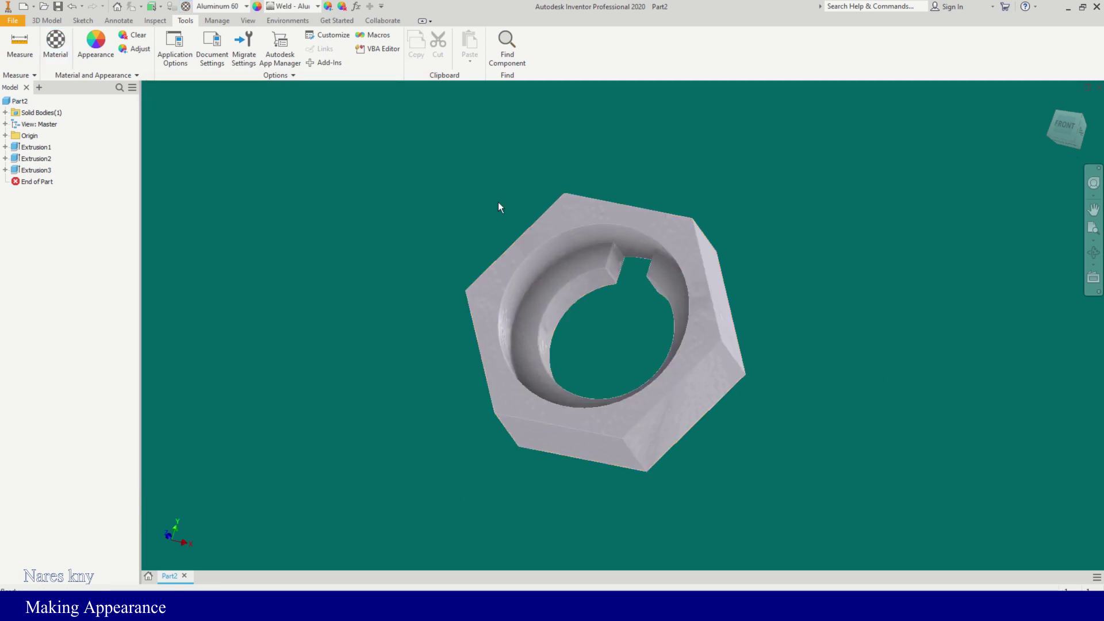
- Look squarely at the ring's top flat side face and start a 2D sketch on it
{"action": "middle_click_drag", "start_coordinate": [562, 281], "coordinate": [473, 431], "text": "shift"}
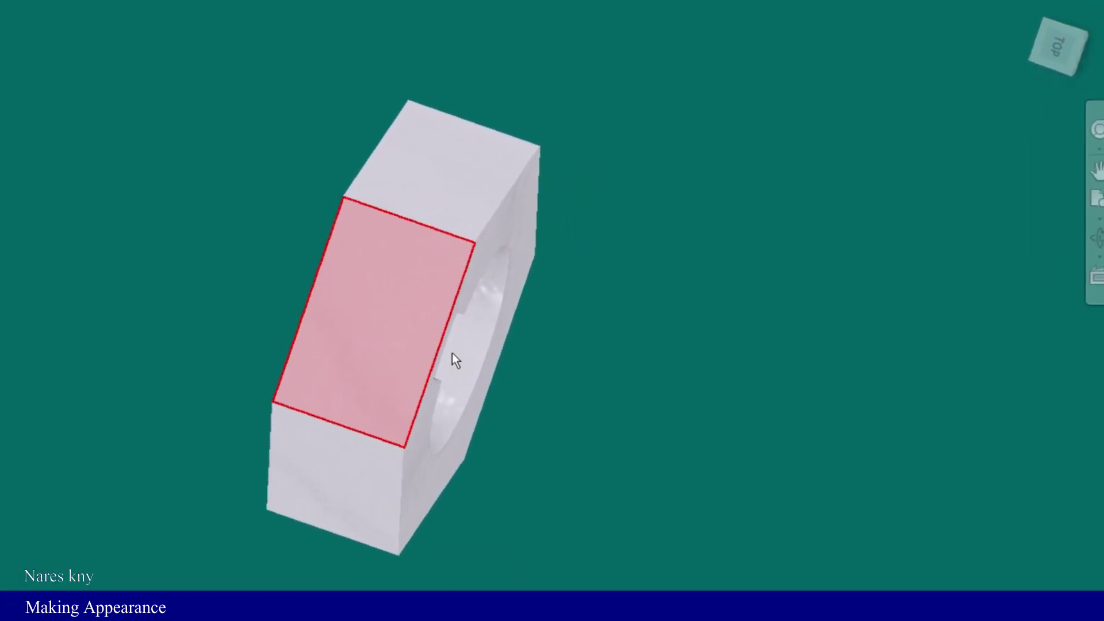
{"action": "left_click", "coordinate": [1094, 278]}
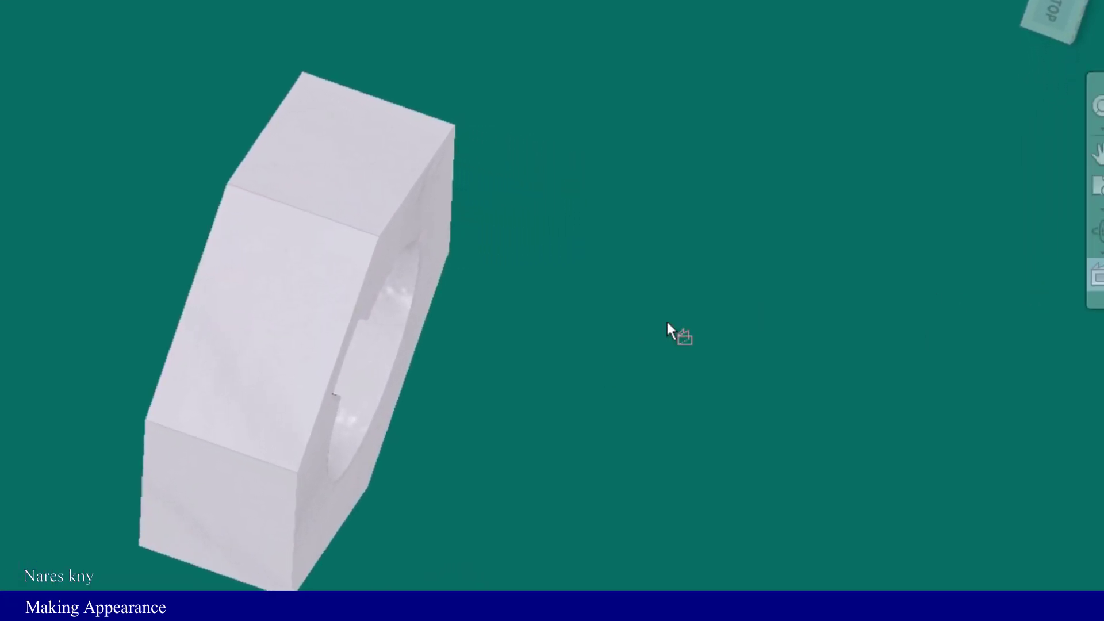
{"action": "left_click", "coordinate": [296, 318]}
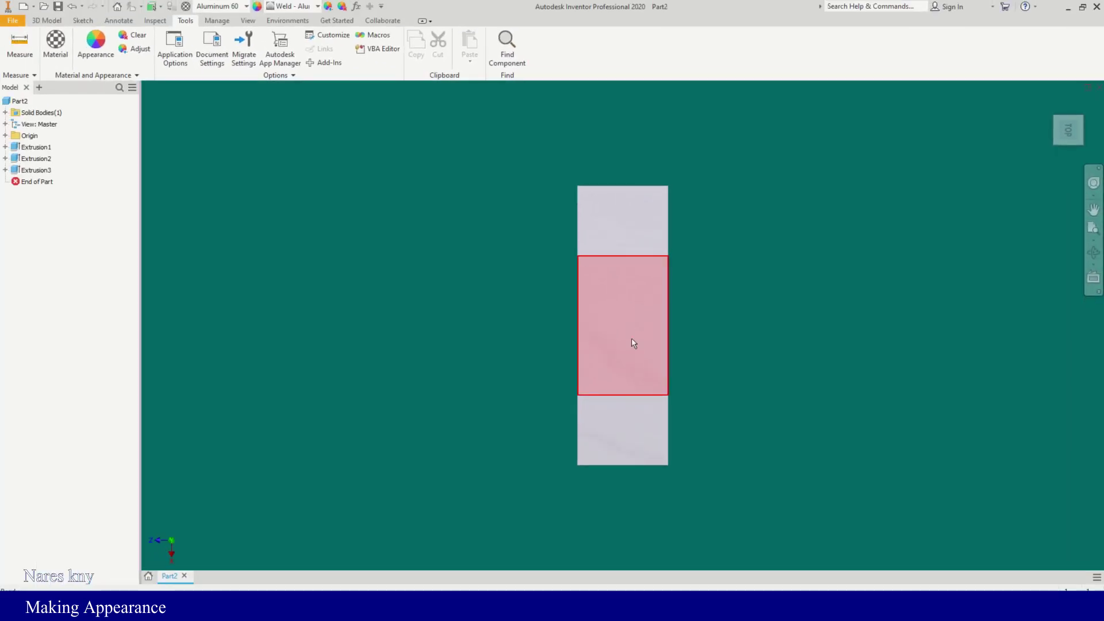
{"action": "middle_click_drag", "start_coordinate": [633, 343], "coordinate": [560, 299]}
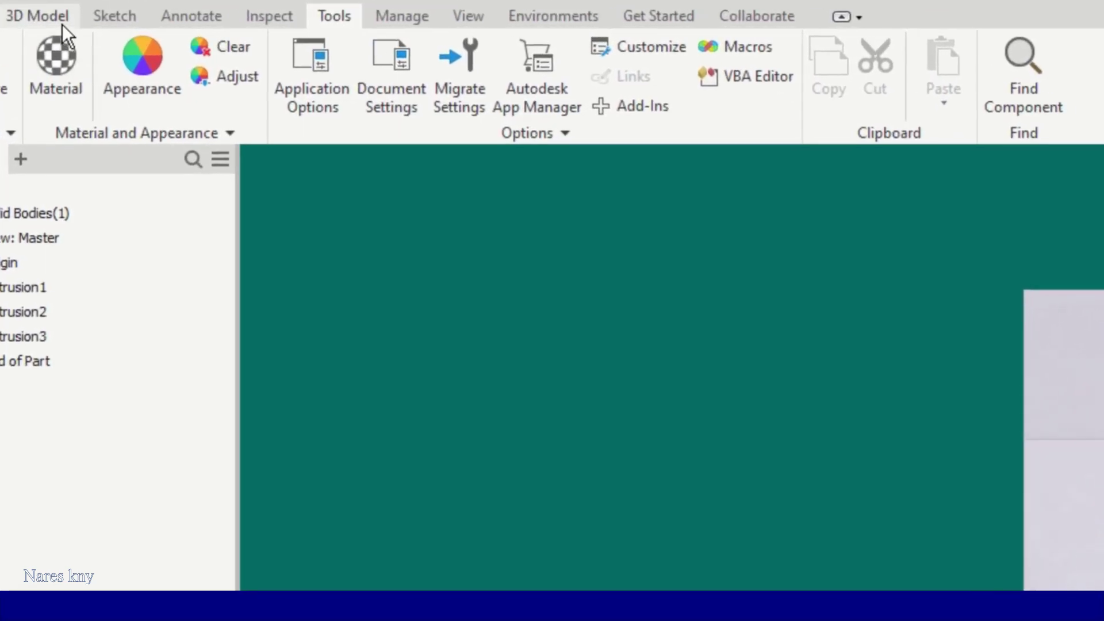
{"action": "left_click", "coordinate": [62, 25]}
{"action": "left_click", "coordinate": [15, 99]}
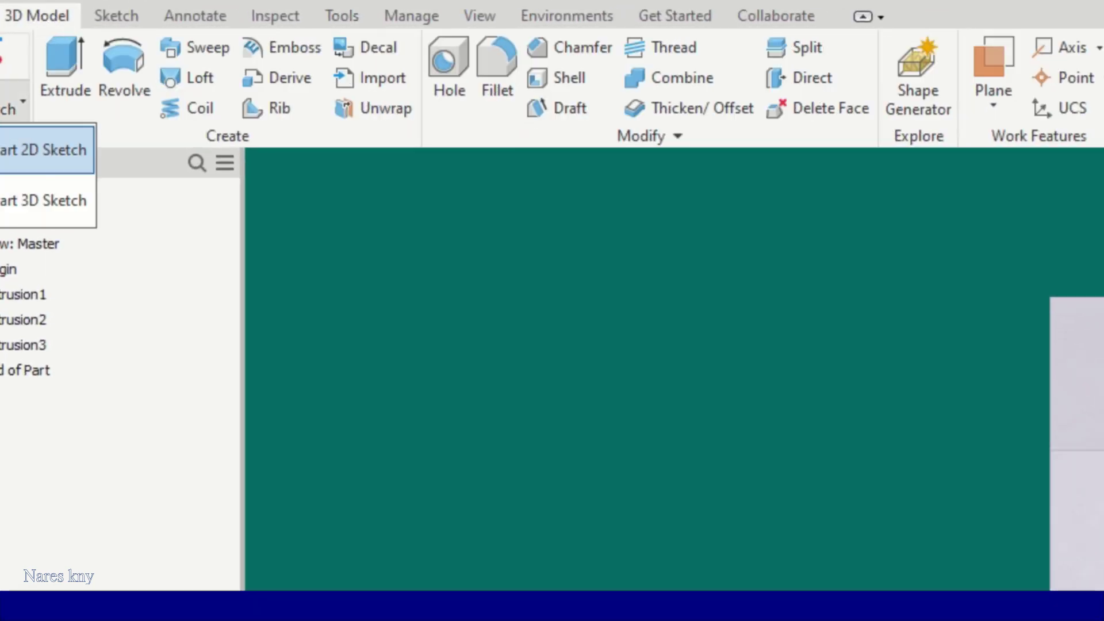
{"action": "left_click", "coordinate": [10, 150]}
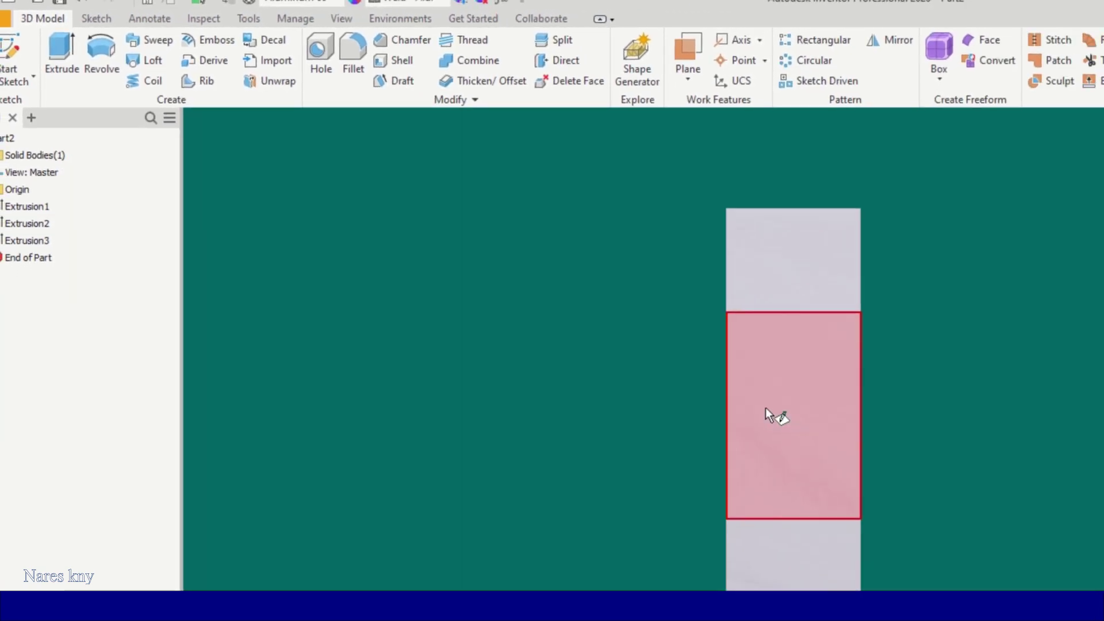
{"action": "left_click", "coordinate": [773, 415]}
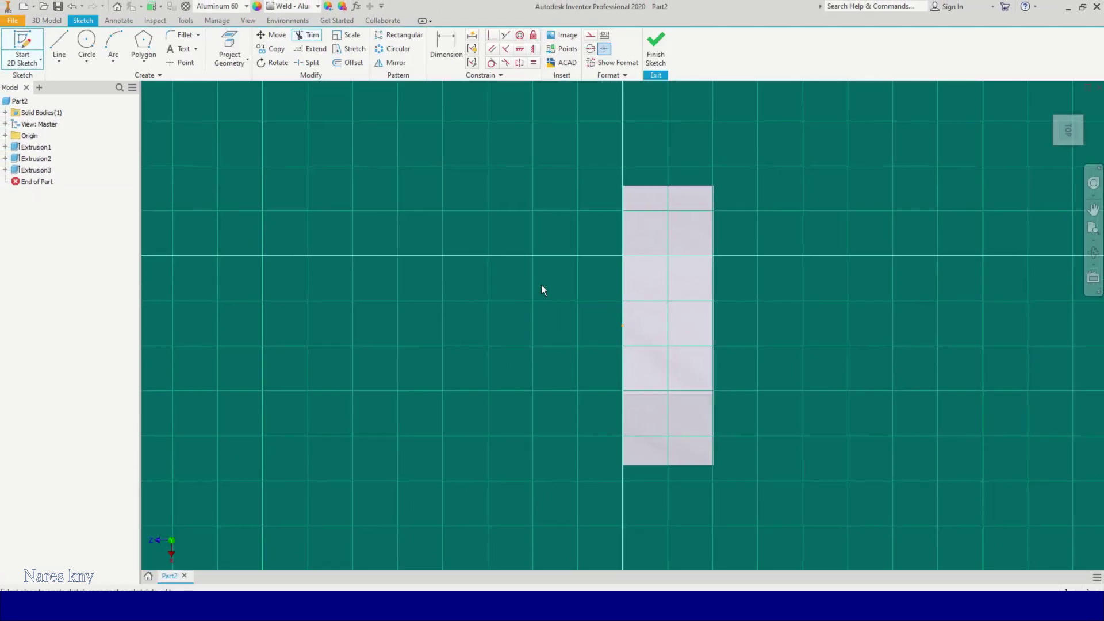
{"action": "middle_click_drag", "start_coordinate": [559, 317], "coordinate": [455, 297]}
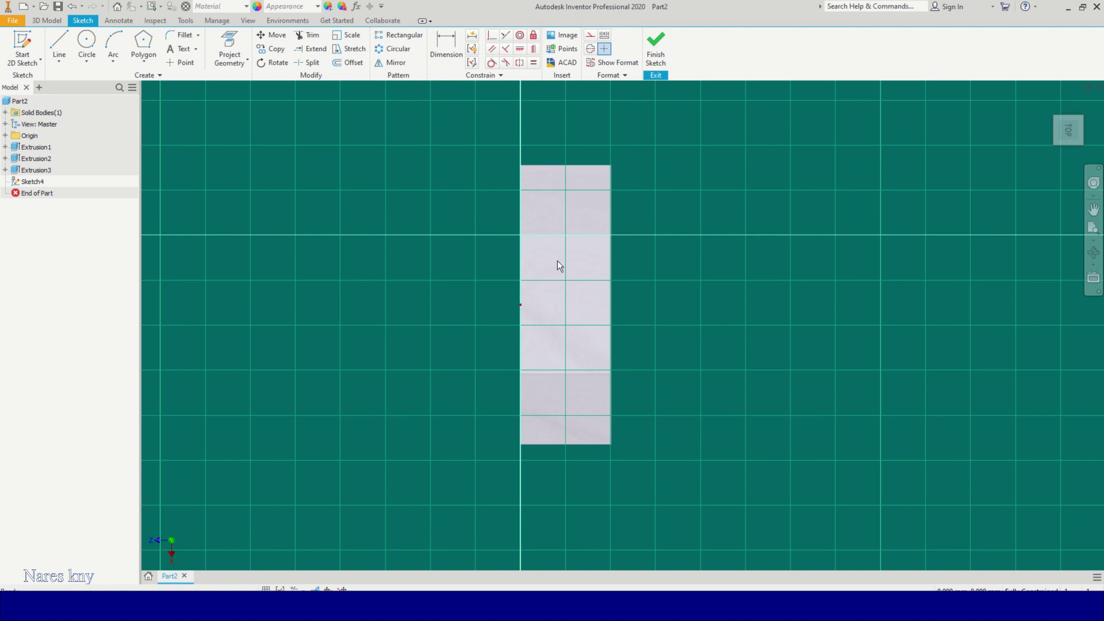
{"action": "scroll", "coordinate": [557, 260], "scroll_direction": "up", "scroll_amount": 3}
{"action": "scroll", "coordinate": [557, 261], "scroll_direction": "down", "scroll_amount": 2}
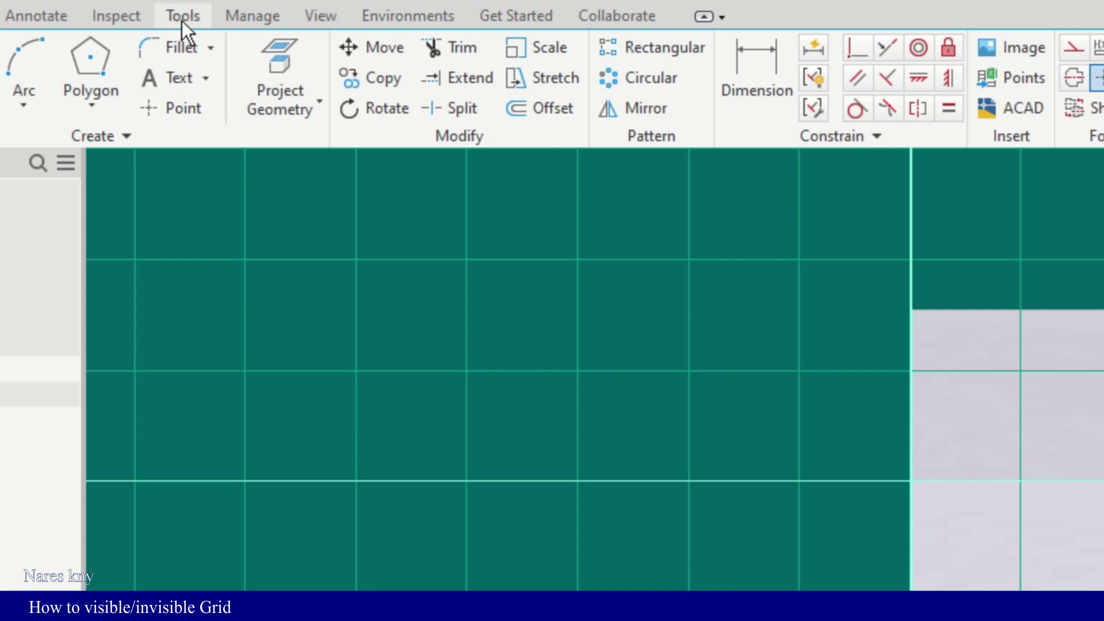
- Turn off the grid lines and minor grid lines in the application's sketch display options
{"action": "left_click", "coordinate": [182, 16]}
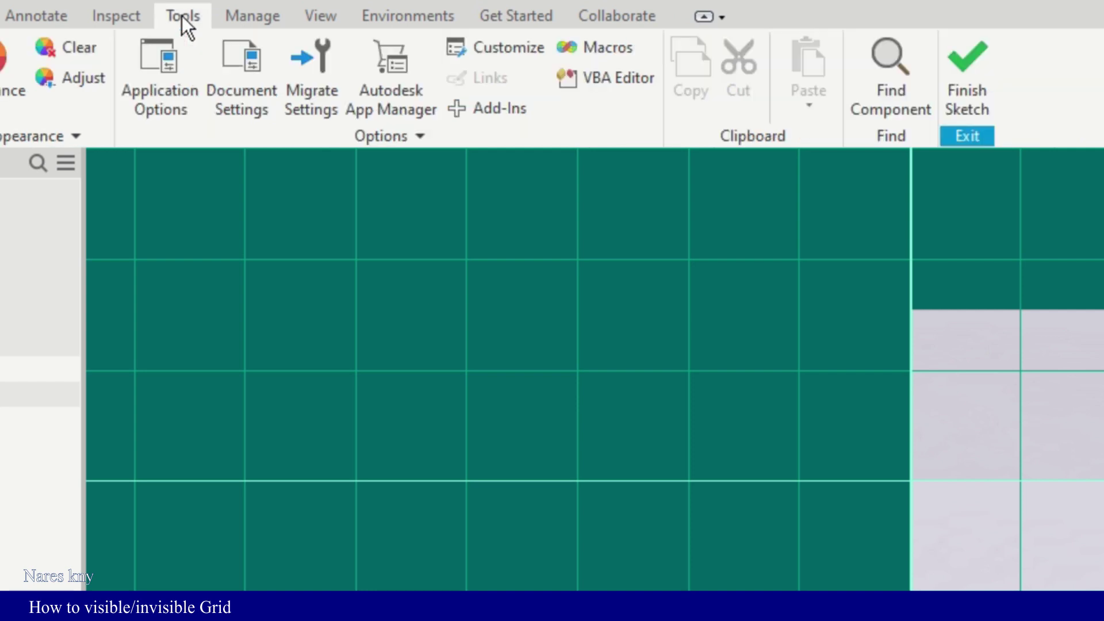
{"action": "left_click", "coordinate": [164, 77]}
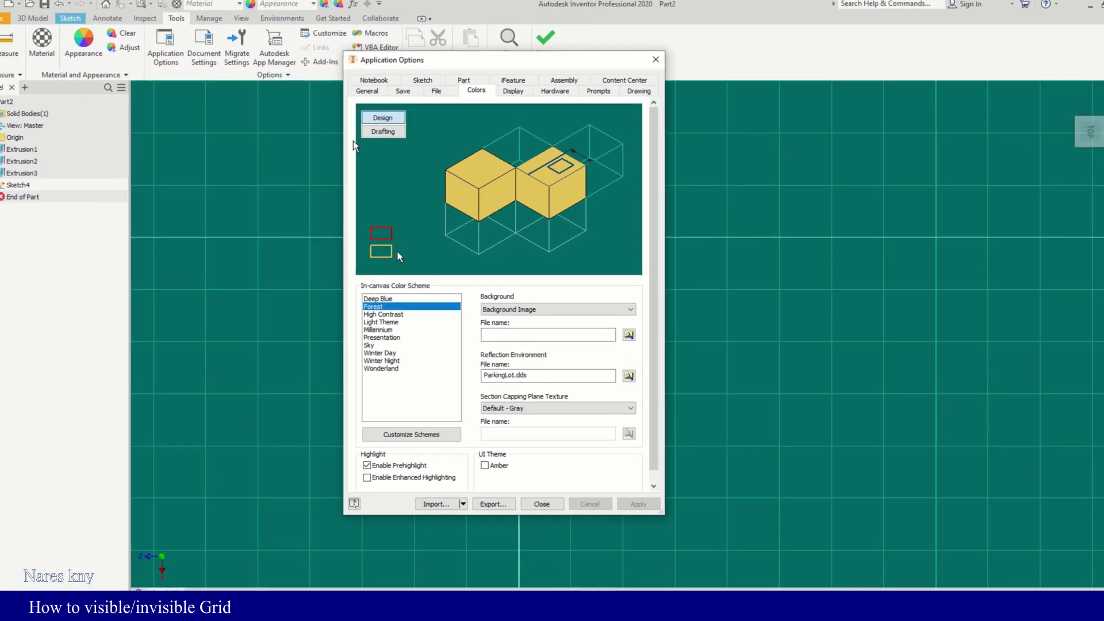
{"action": "left_click", "coordinate": [425, 81]}
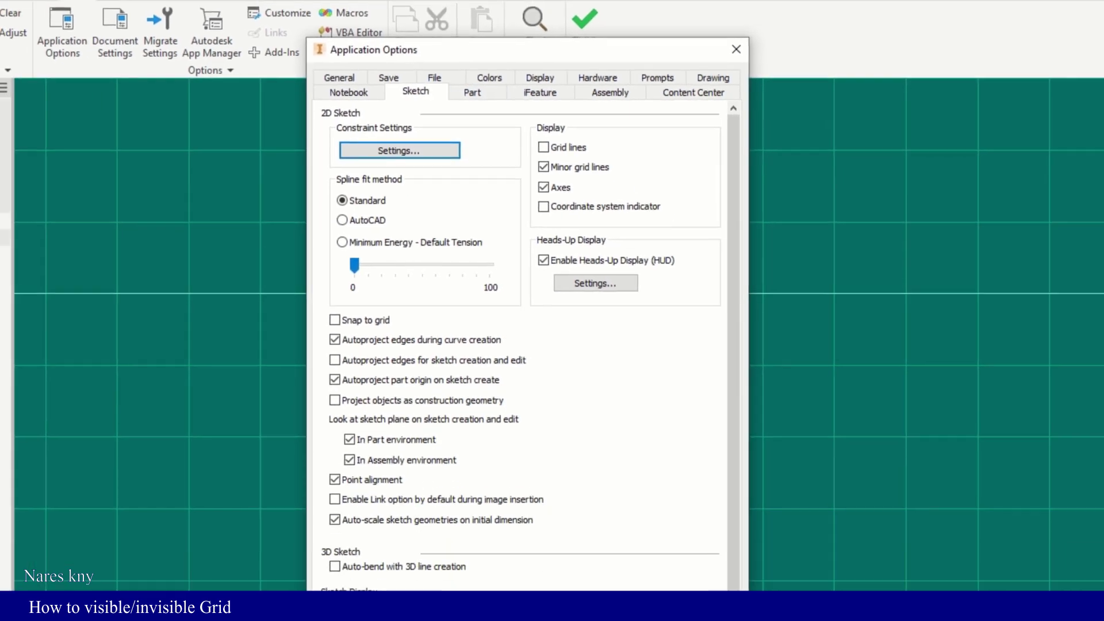
{"action": "left_click", "coordinate": [562, 587]}
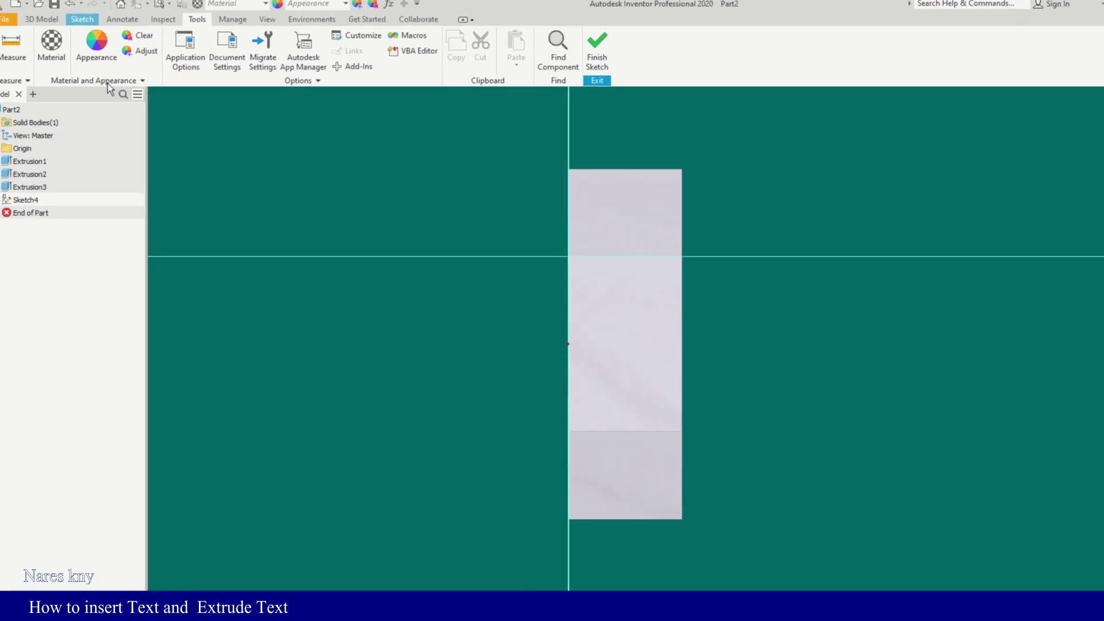
- Add a sketch text box on the ring's middle side face and enter the number 1 in it
{"action": "left_click", "coordinate": [77, 19]}
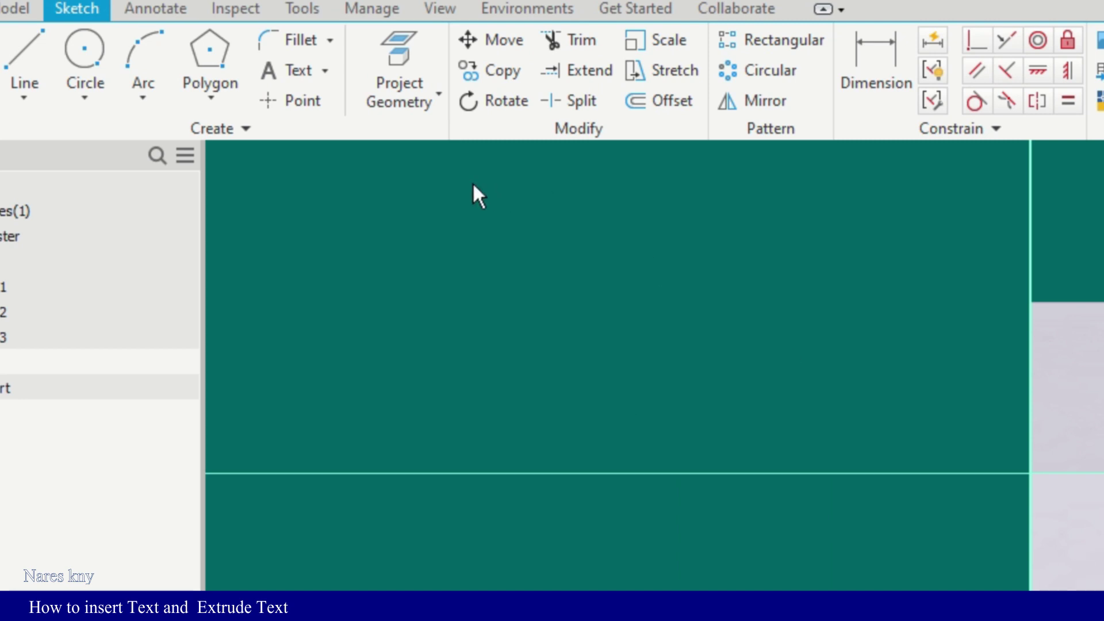
{"action": "left_click", "coordinate": [324, 70]}
{"action": "left_click", "coordinate": [297, 104]}
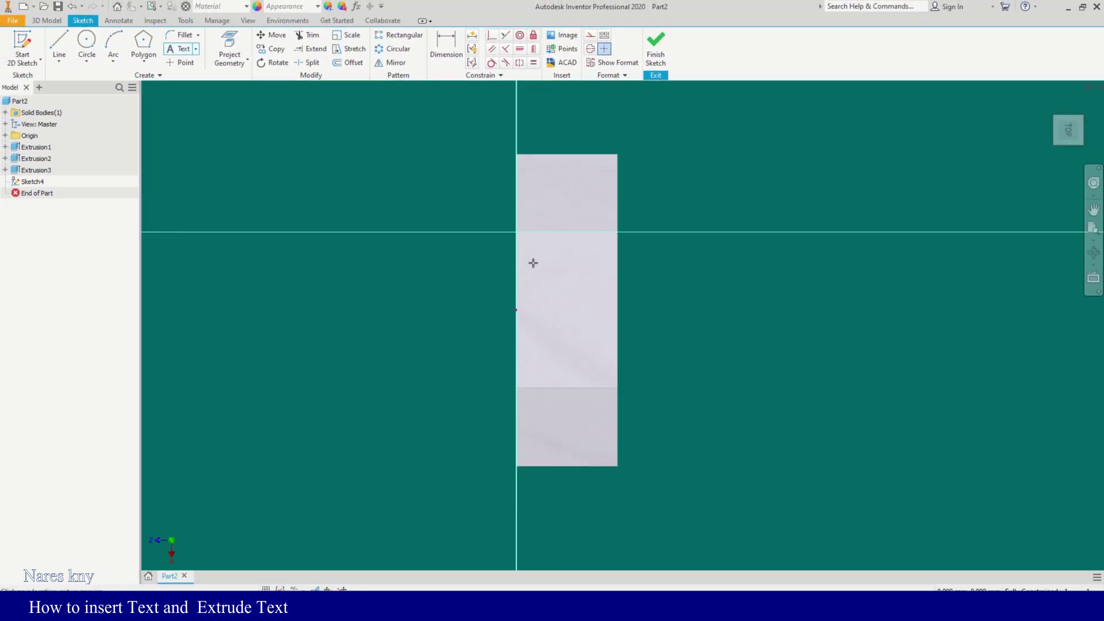
{"action": "left_click_drag", "start_coordinate": [529, 271], "coordinate": [592, 342]}
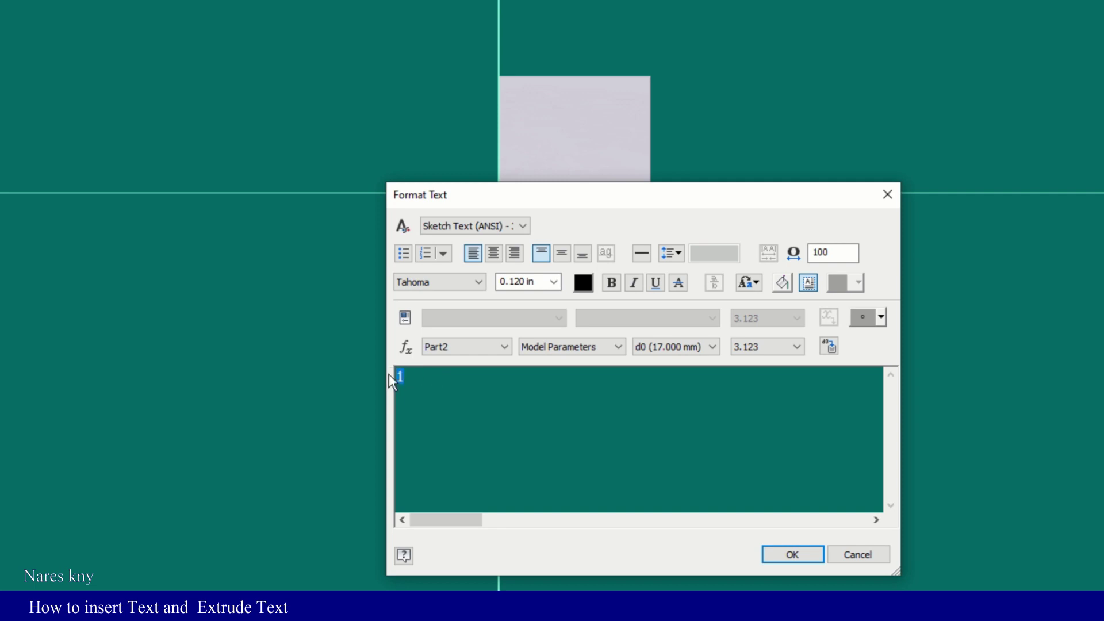
- Format the number 1 as bold yellow text with a height of 0.200 in and place it in the sketch
{"action": "left_click", "coordinate": [550, 284]}
{"action": "left_click", "coordinate": [551, 284]}
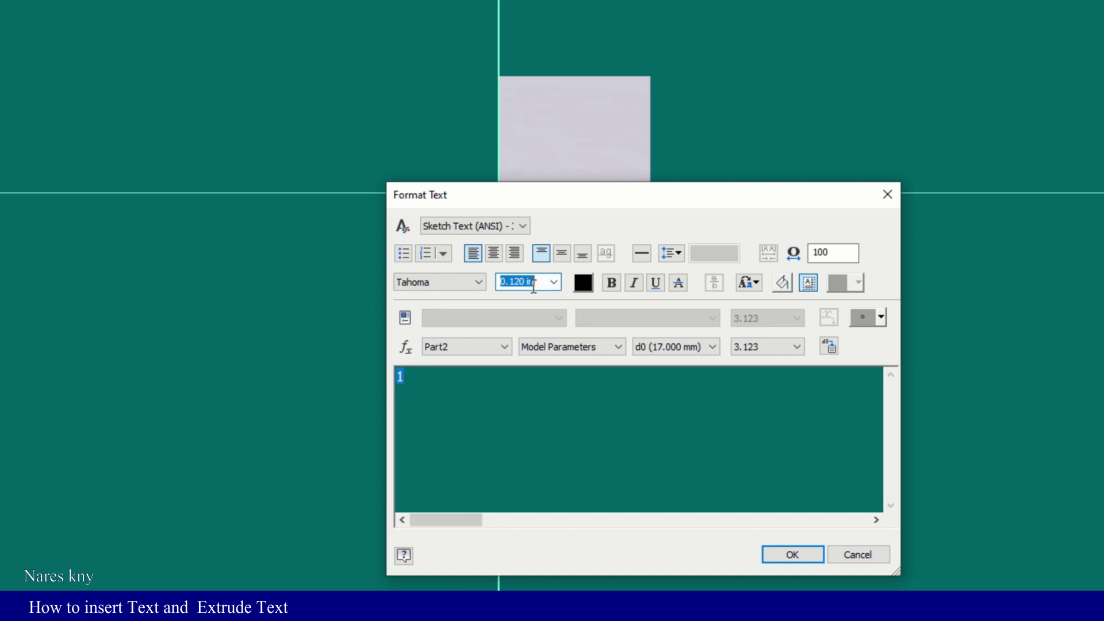
{"action": "type", "text": ".2"}
{"action": "left_click", "coordinate": [587, 284]}
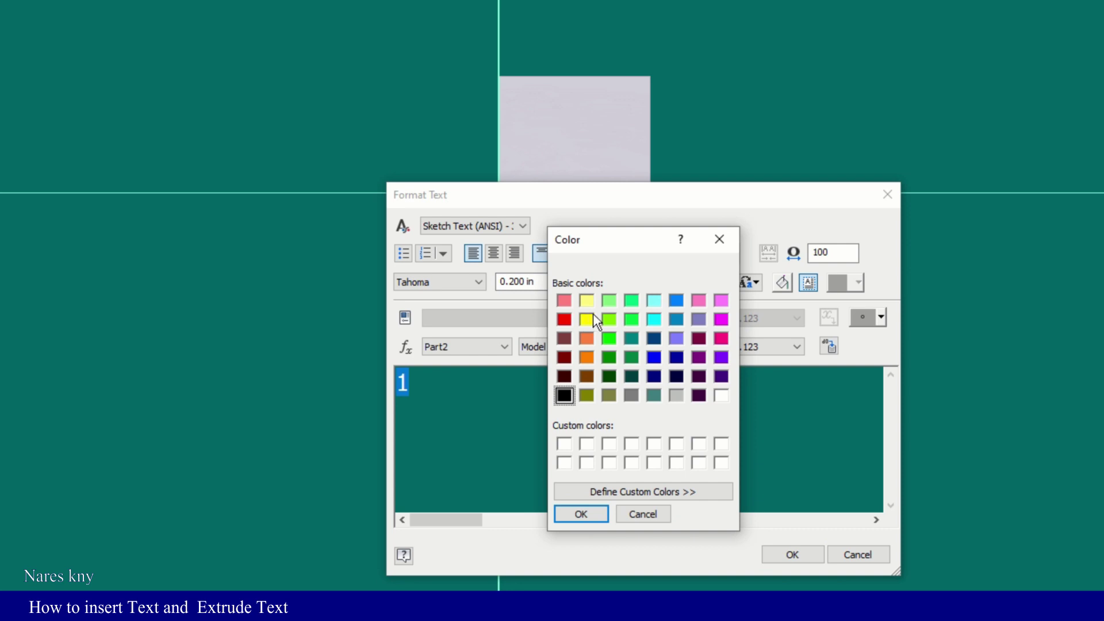
{"action": "left_click", "coordinate": [587, 320]}
{"action": "left_click", "coordinate": [569, 514]}
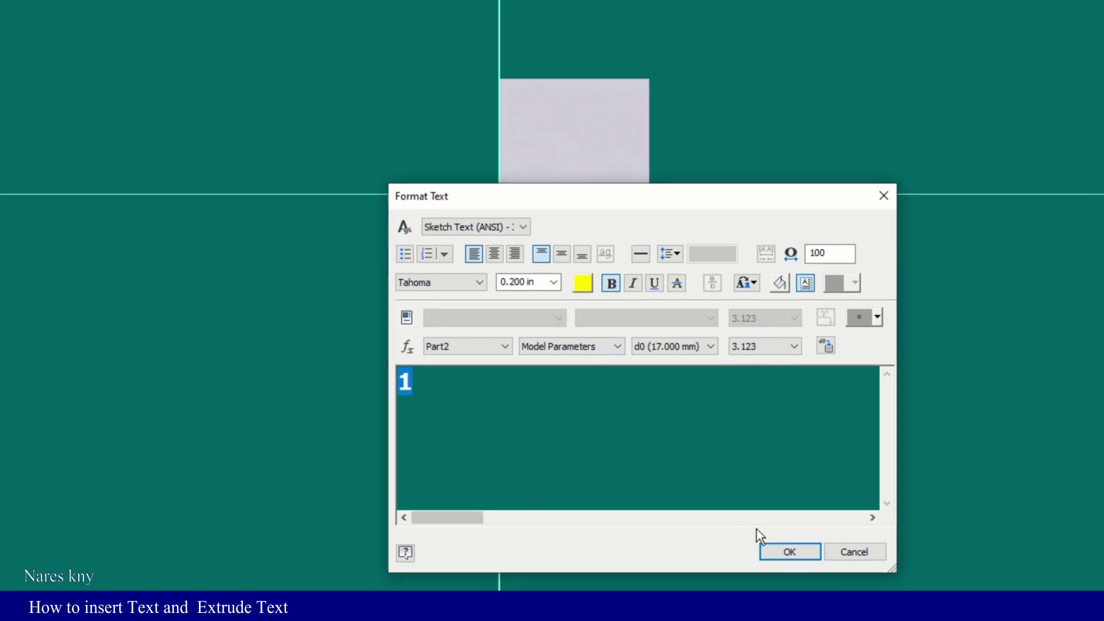
{"action": "left_click", "coordinate": [792, 555]}
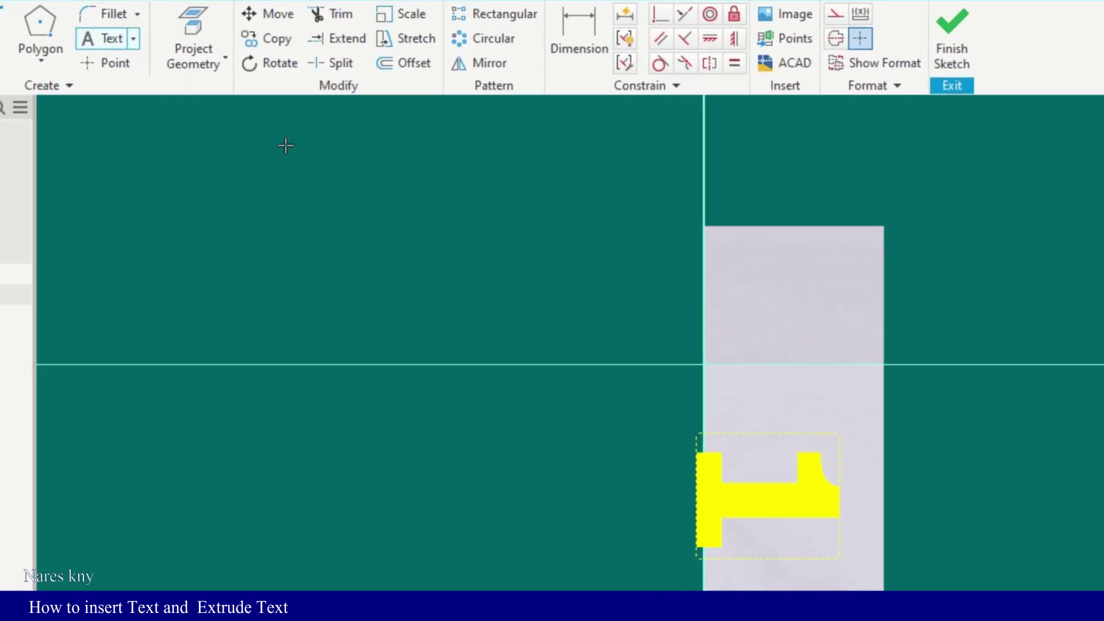
- Rotate the number 1 by 90 degrees about the lower-left corner of its text box so it reads upright
{"action": "left_click", "coordinate": [285, 63]}
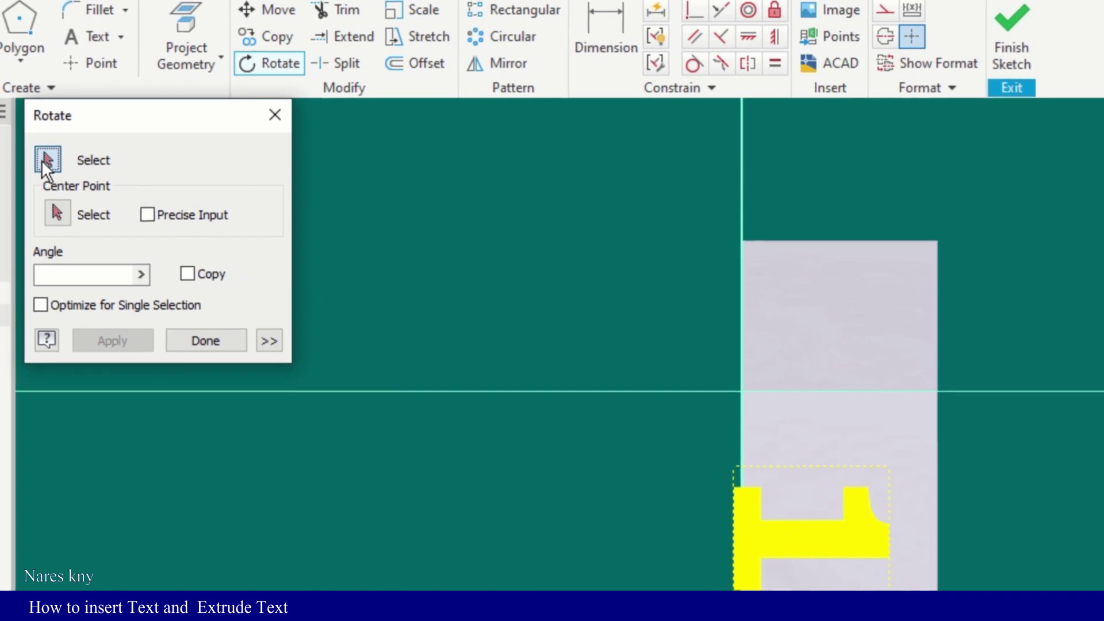
{"action": "left_click", "coordinate": [799, 543]}
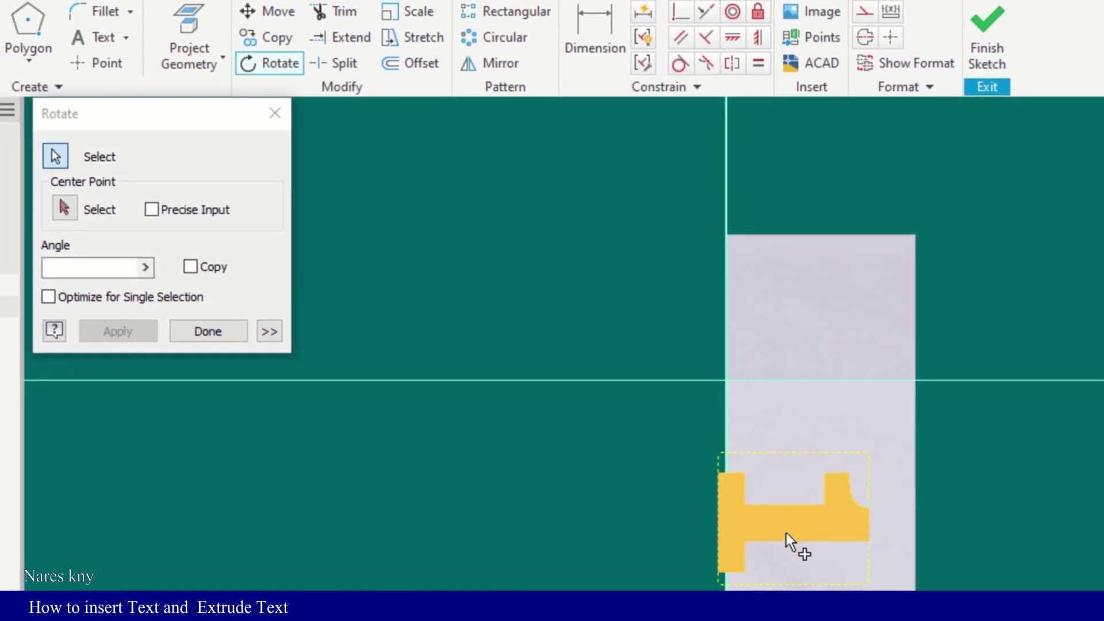
{"action": "left_click", "coordinate": [64, 208]}
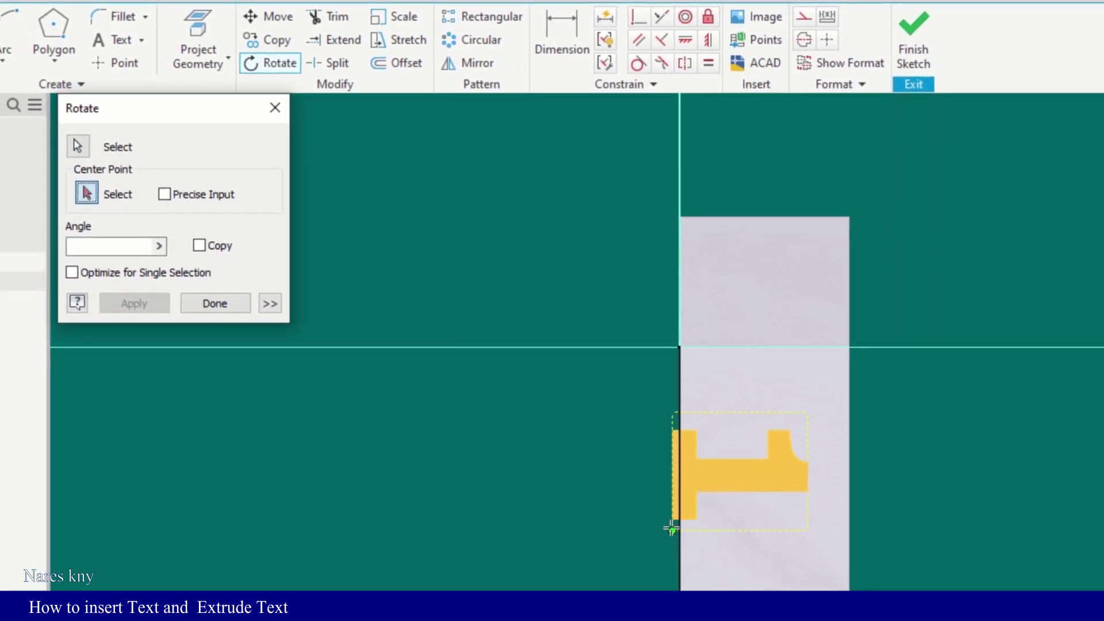
{"action": "left_click", "coordinate": [671, 528]}
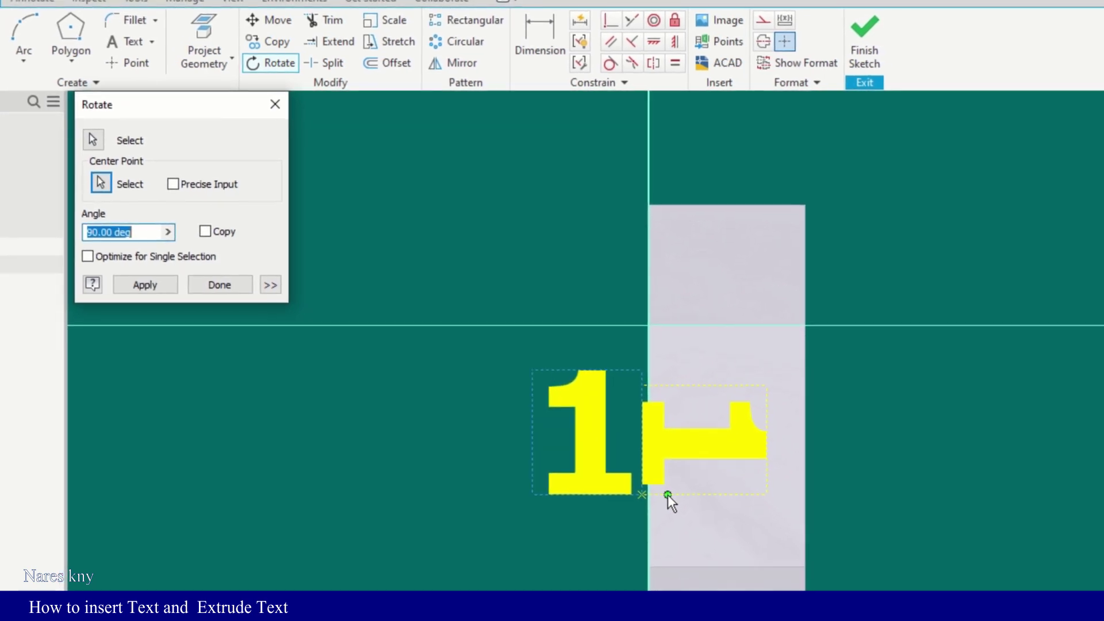
{"action": "left_click", "coordinate": [664, 489]}
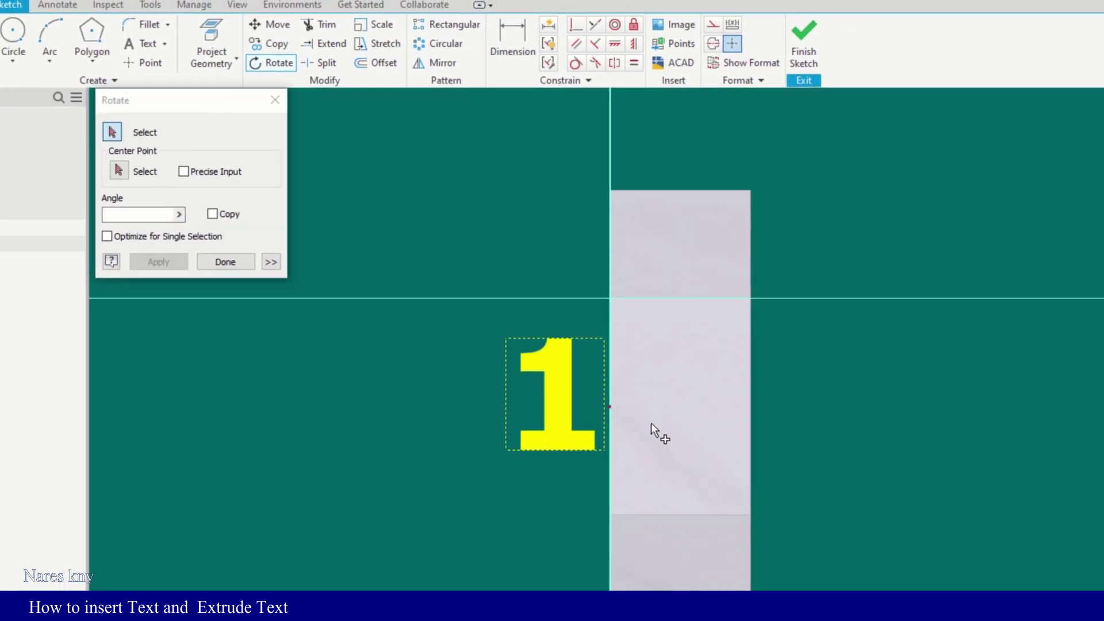
{"action": "left_click", "coordinate": [225, 262]}
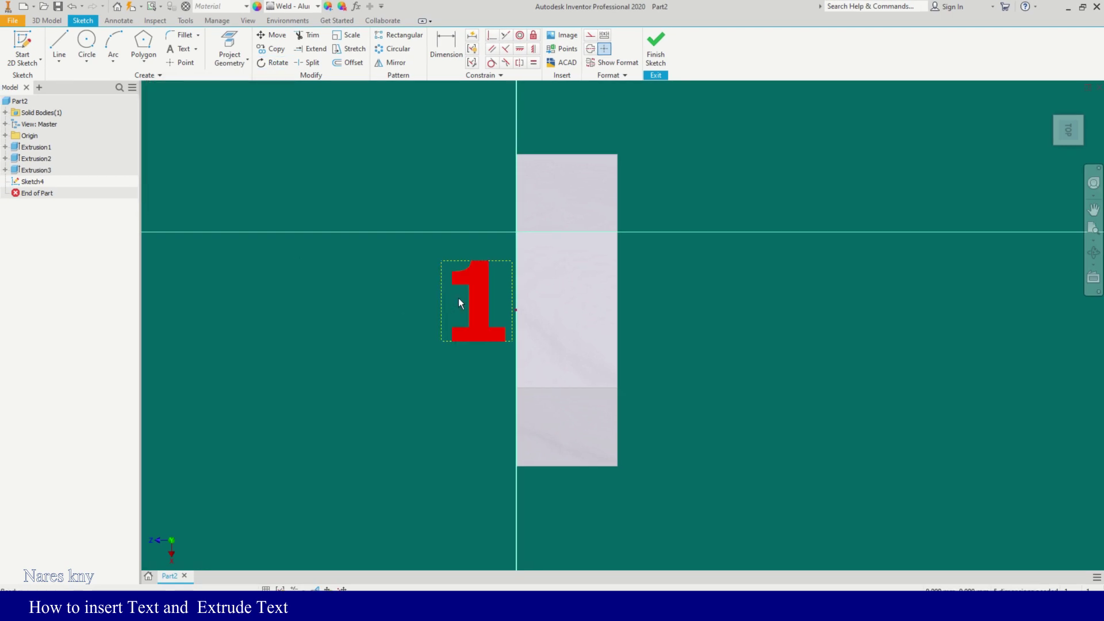
- Move the upright number 1 to the middle of the ring's side face and finish the sketch
{"action": "left_click_drag", "start_coordinate": [458, 298], "coordinate": [542, 305]}
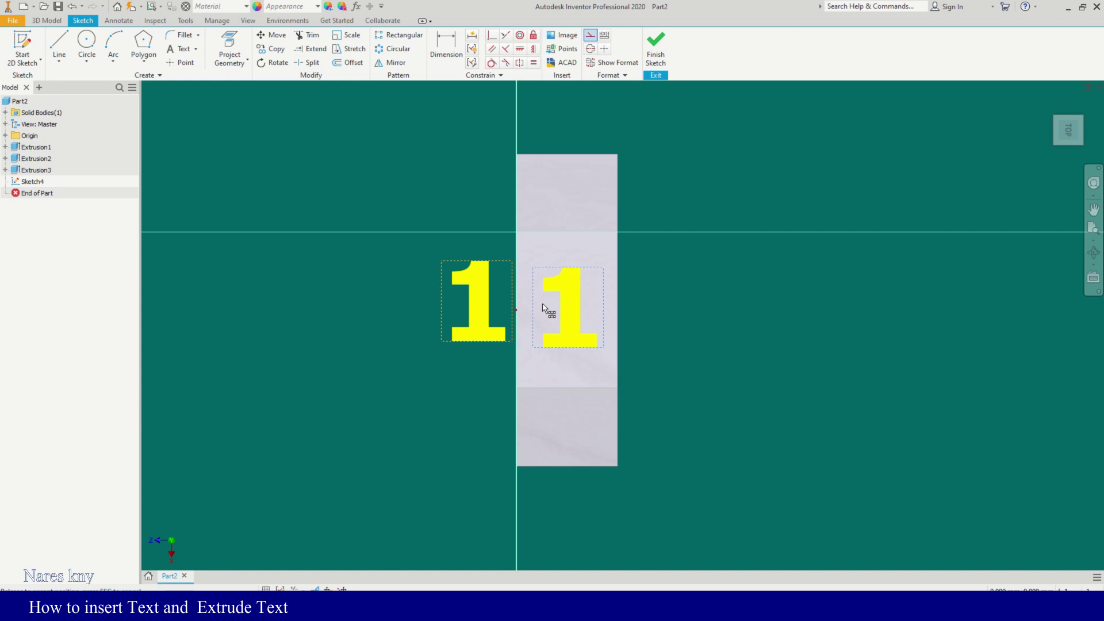
{"action": "left_click_drag", "start_coordinate": [540, 302], "coordinate": [540, 301]}
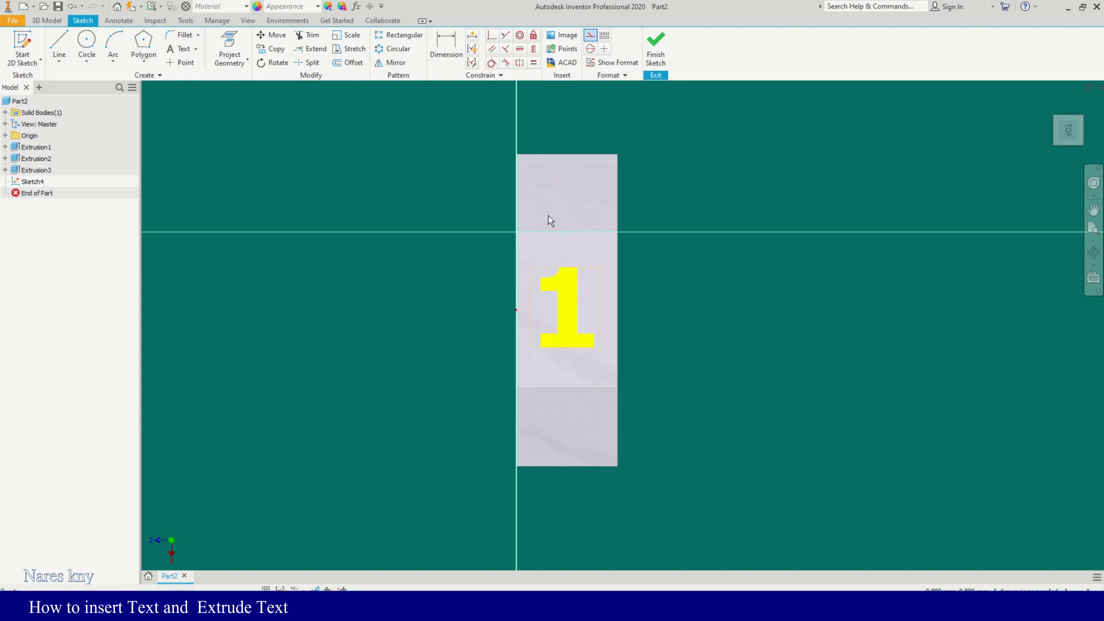
{"action": "left_click", "coordinate": [655, 50]}
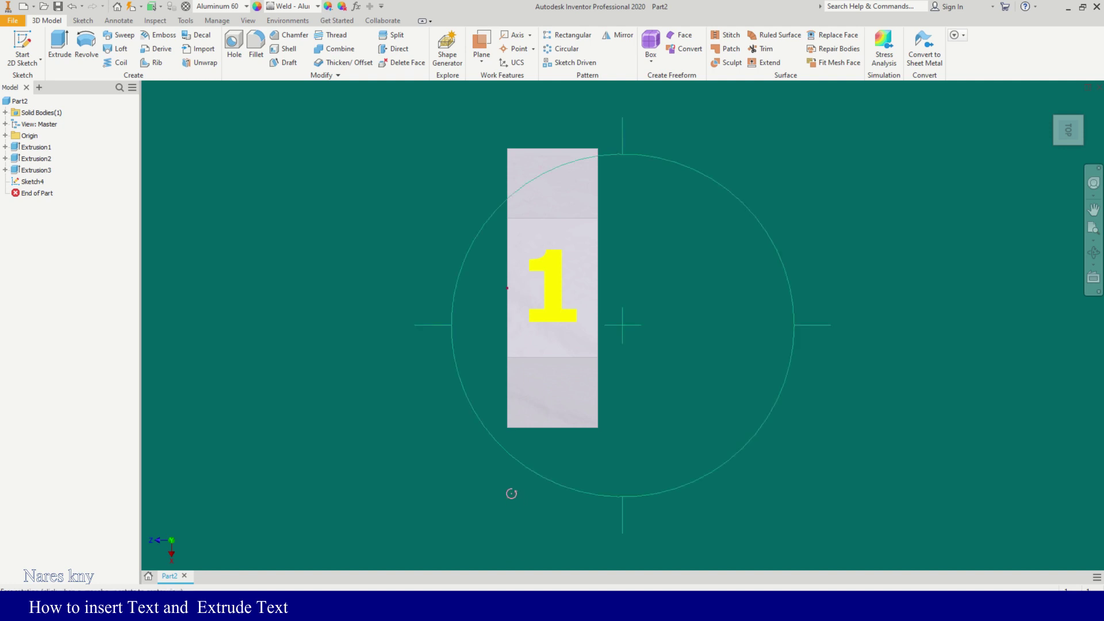
- Extrude the number 1 text as a flipped-direction cut 0.2 mm deep into the side face
{"action": "middle_click_drag", "start_coordinate": [554, 364], "coordinate": [507, 382], "text": "shift"}
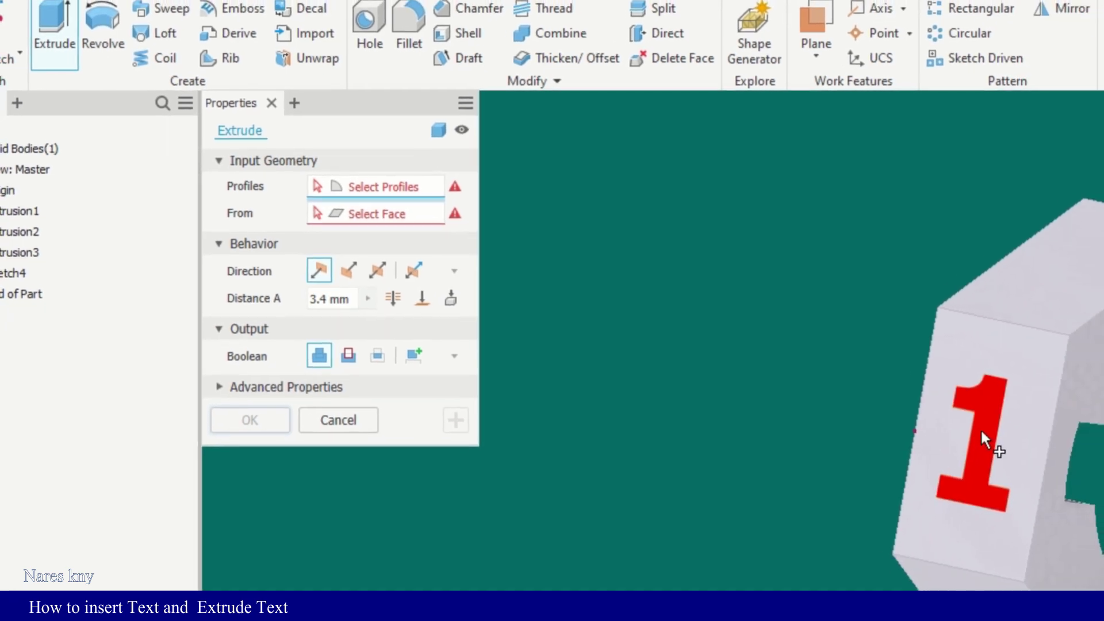
{"action": "left_click", "coordinate": [981, 429]}
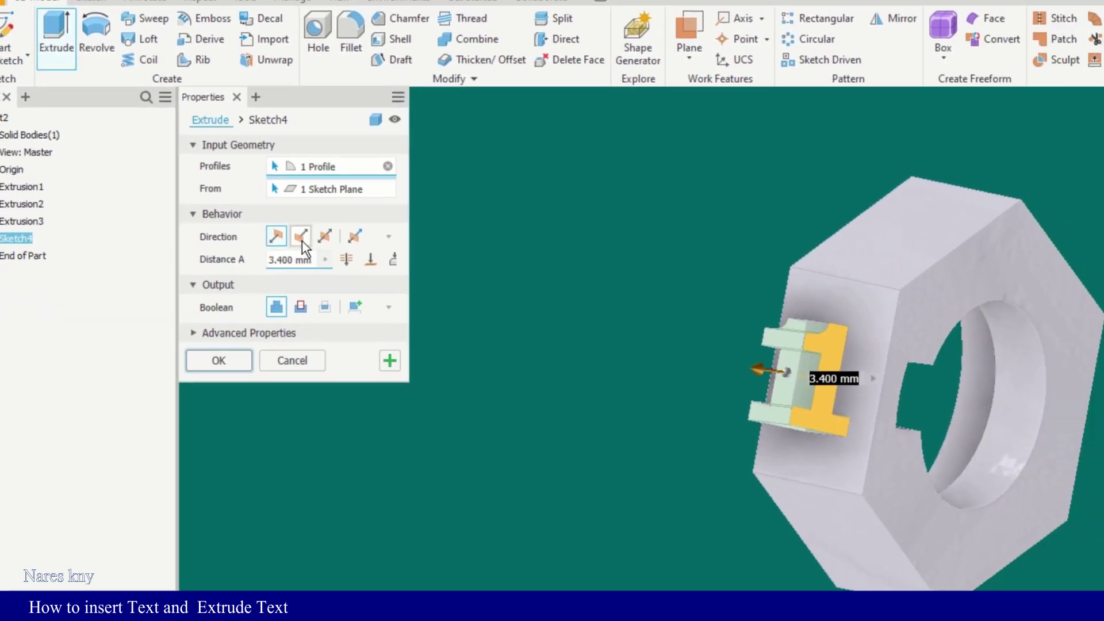
{"action": "left_click", "coordinate": [299, 306]}
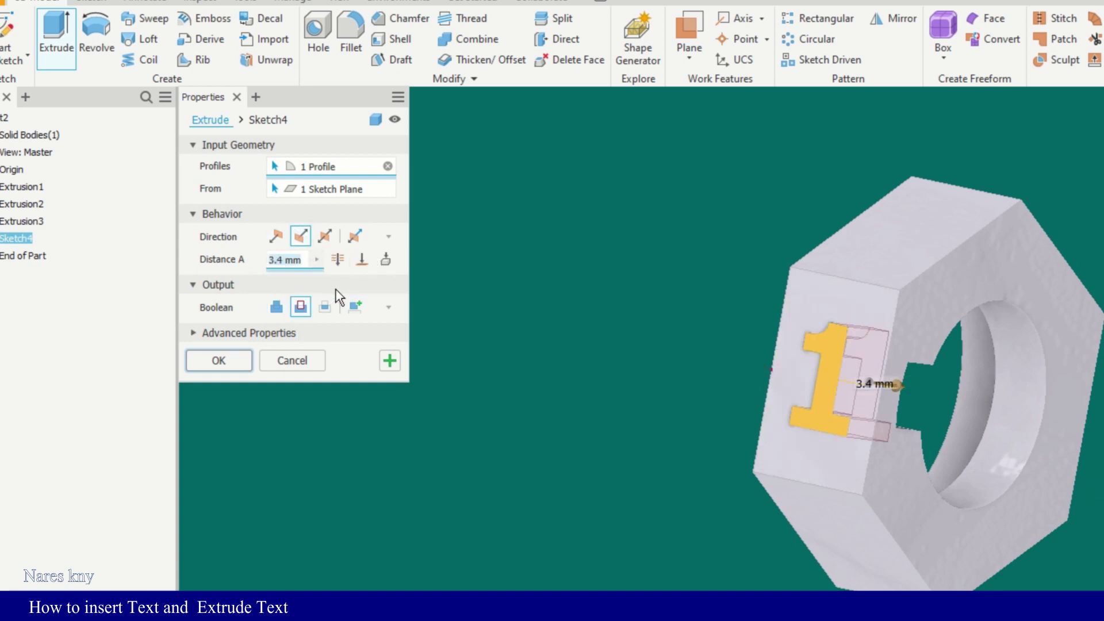
{"action": "type", "text": ".2"}
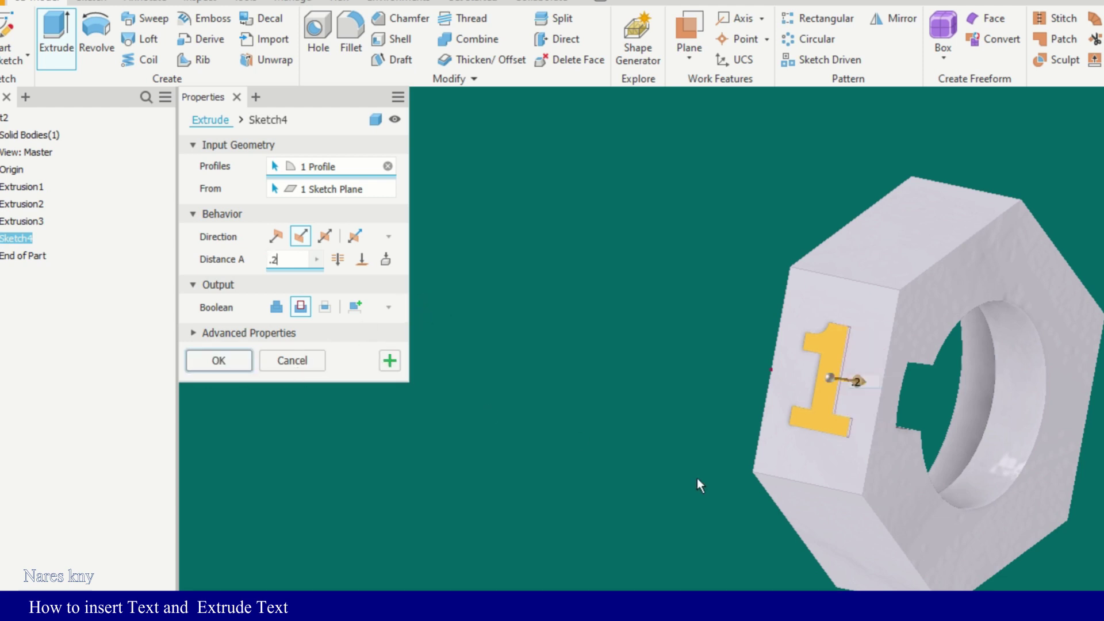
{"action": "key", "text": "F4"}
{"action": "left_click_drag", "start_coordinate": [778, 404], "coordinate": [796, 436]}
{"action": "left_click", "coordinate": [219, 361]}
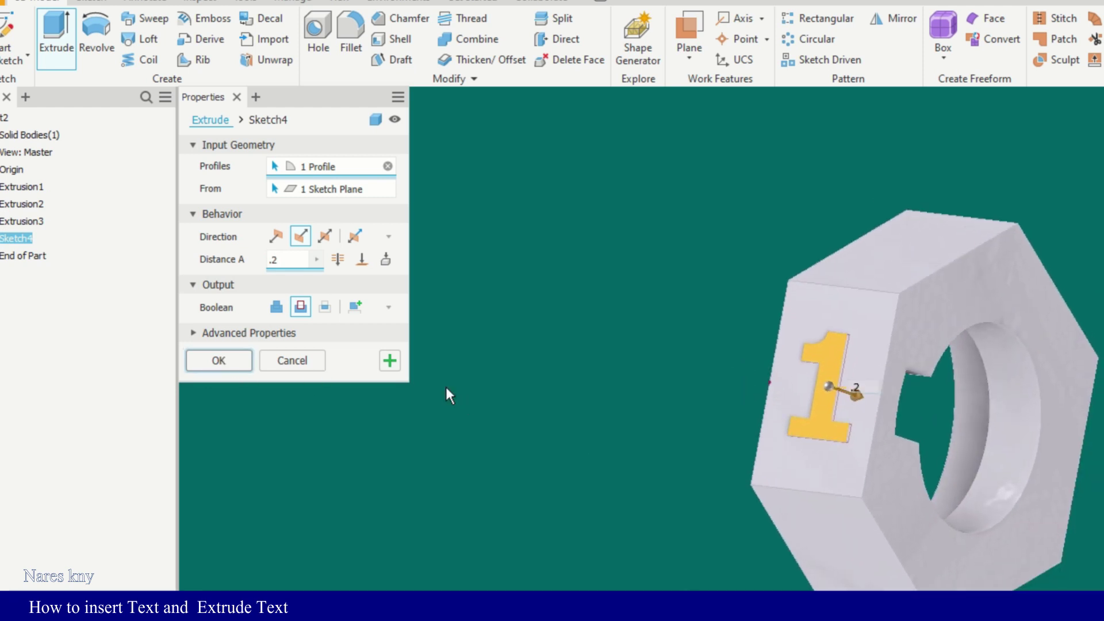
- Apply the Canary appearance from the Inventor Material Library to the engraved number 1 extrusion
{"action": "scroll", "coordinate": [695, 337], "scroll_direction": "up", "scroll_amount": 5}
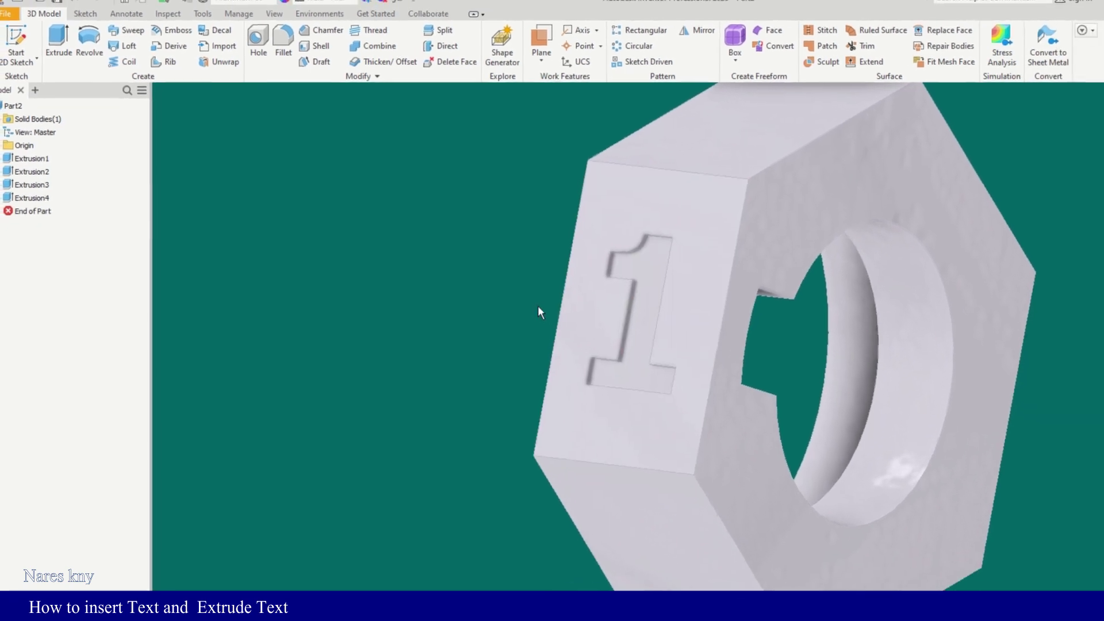
{"action": "scroll", "coordinate": [584, 329], "scroll_direction": "down", "scroll_amount": 3}
{"action": "middle_click_drag", "start_coordinate": [525, 322], "coordinate": [477, 322]}
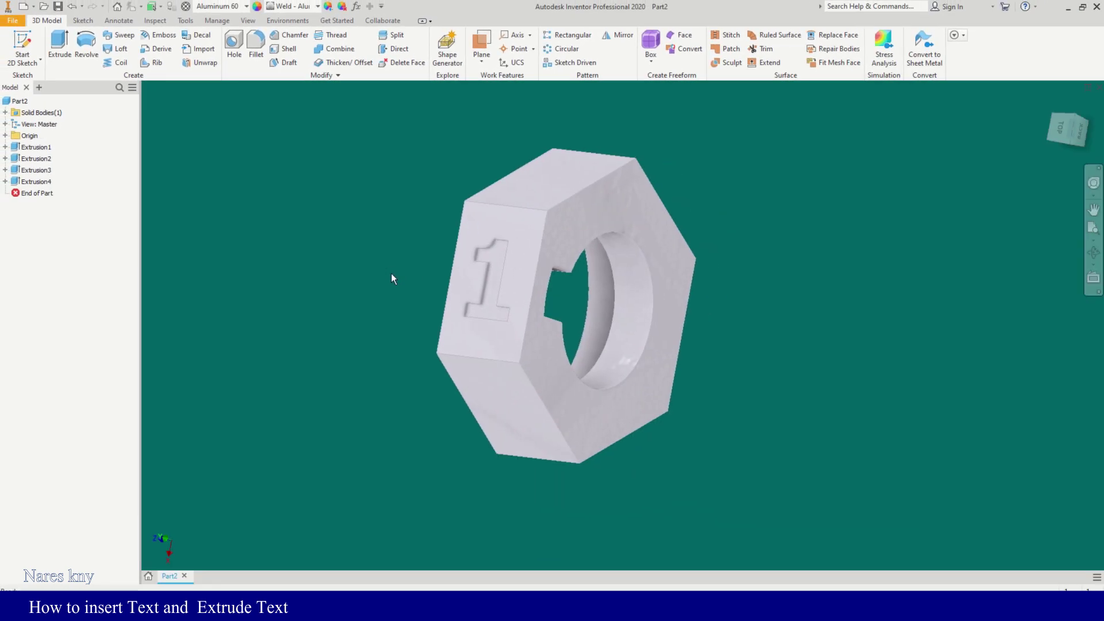
{"action": "left_click", "coordinate": [497, 291]}
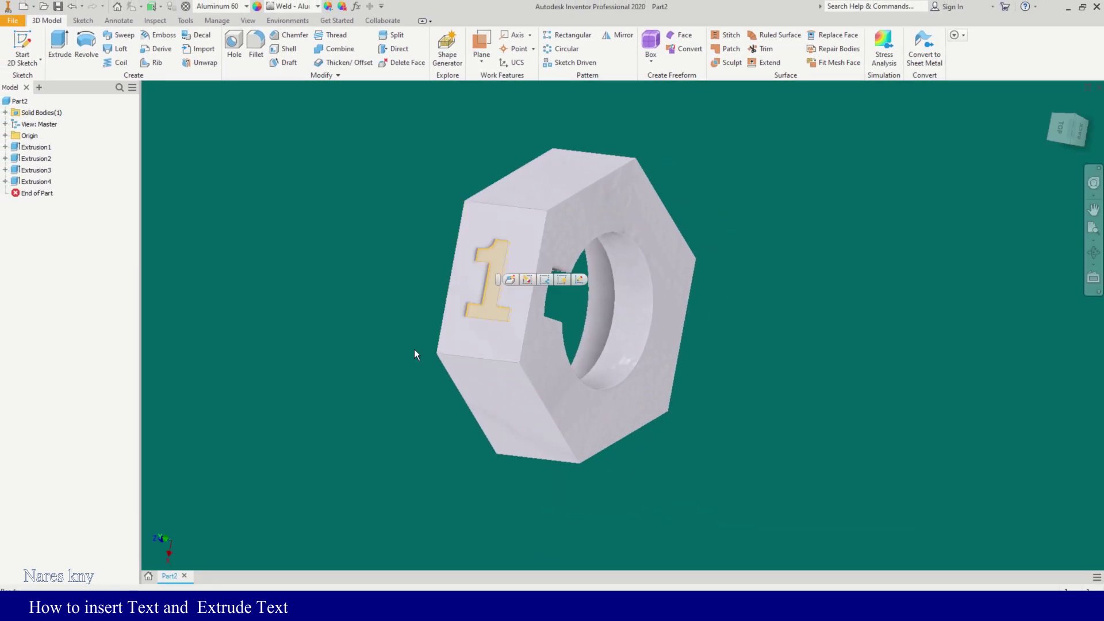
{"action": "left_click", "coordinate": [44, 202]}
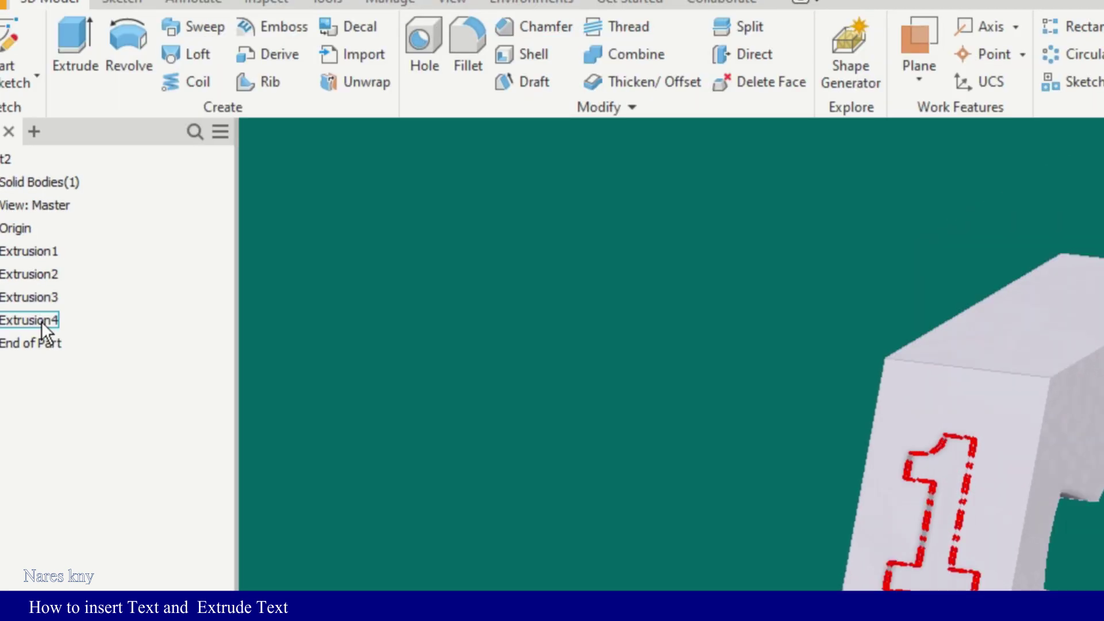
{"action": "left_click", "coordinate": [41, 224]}
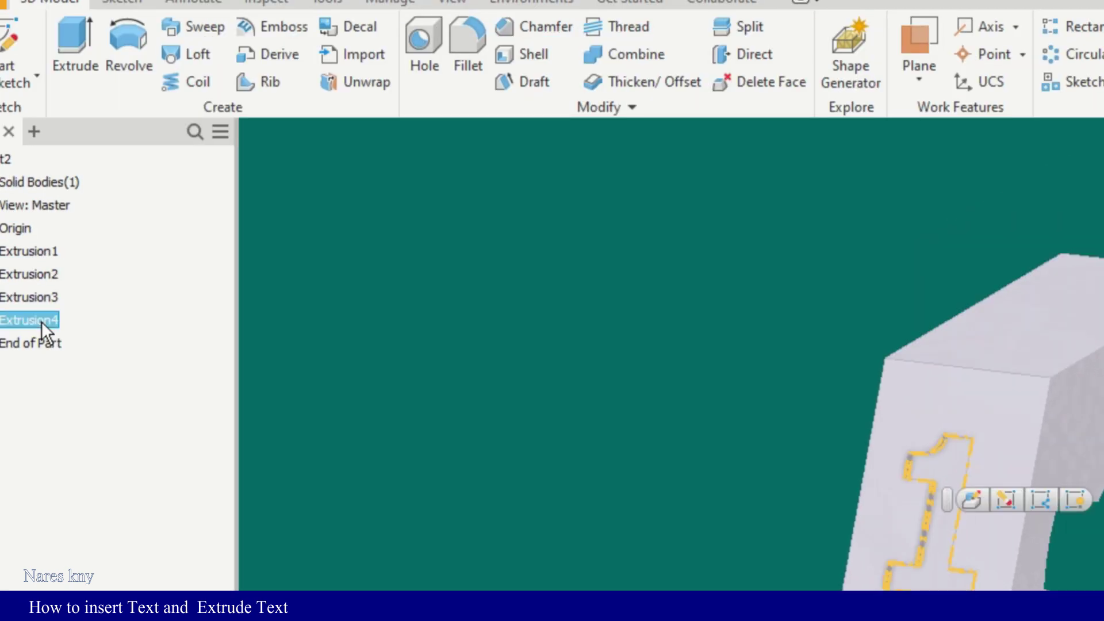
{"action": "left_click", "coordinate": [321, 3]}
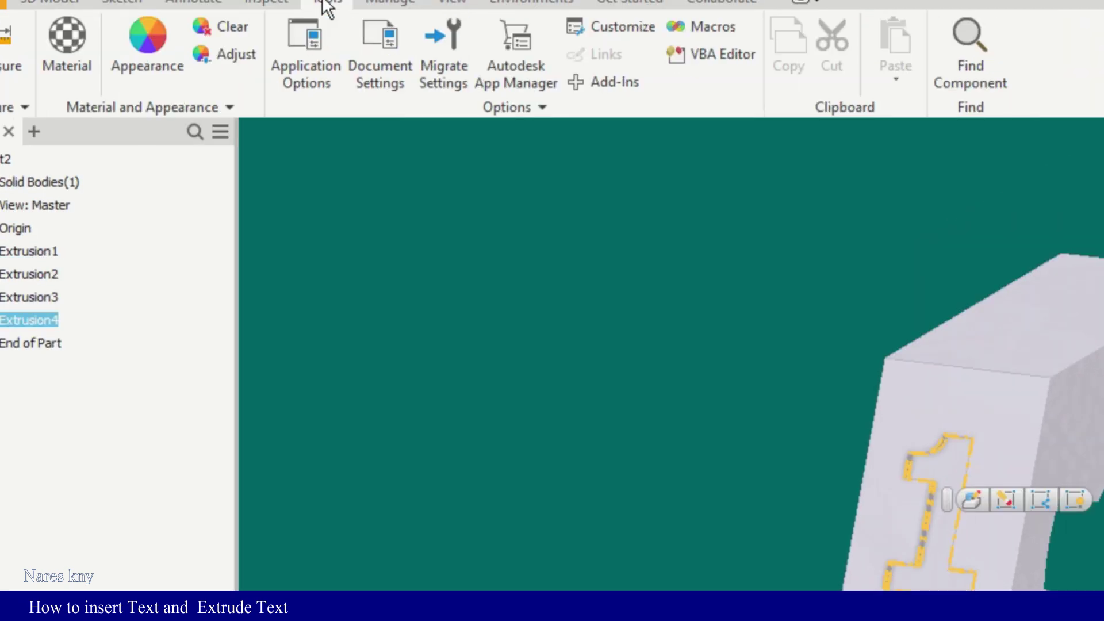
{"action": "left_click", "coordinate": [151, 40]}
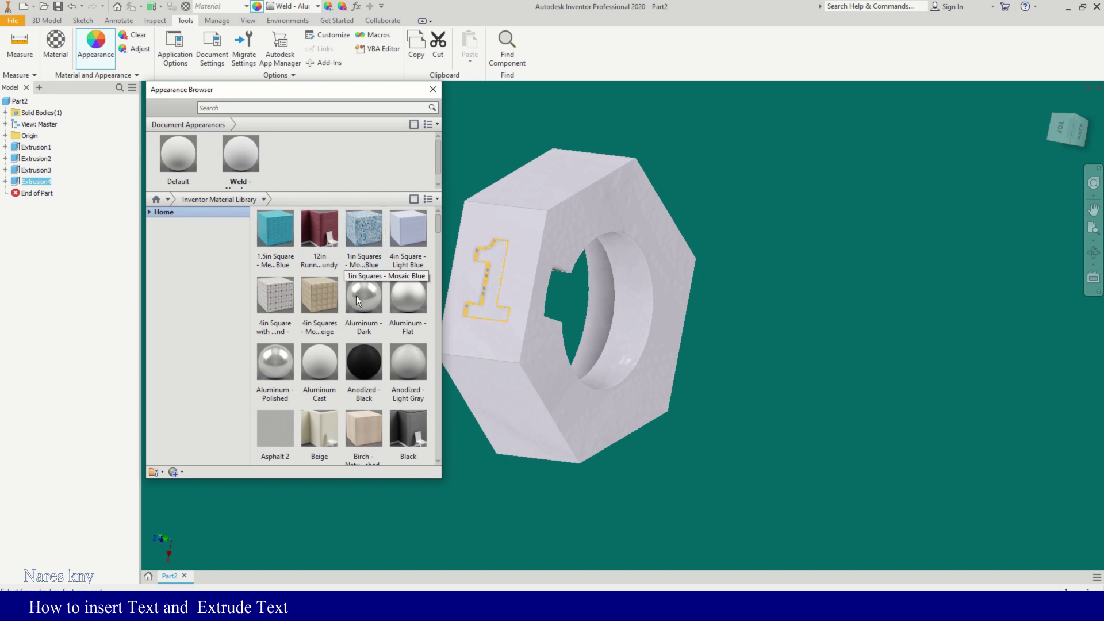
{"action": "scroll", "coordinate": [357, 295], "scroll_direction": "down", "scroll_amount": 3}
{"action": "scroll", "coordinate": [328, 429], "scroll_direction": "down", "scroll_amount": 1}
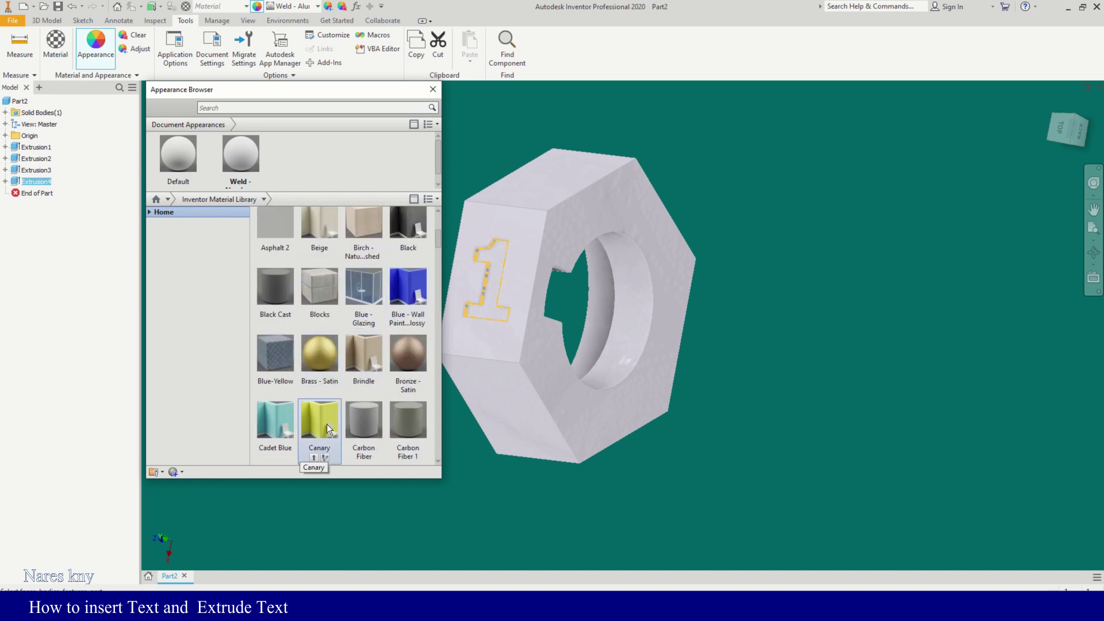
{"action": "left_click", "coordinate": [326, 425]}
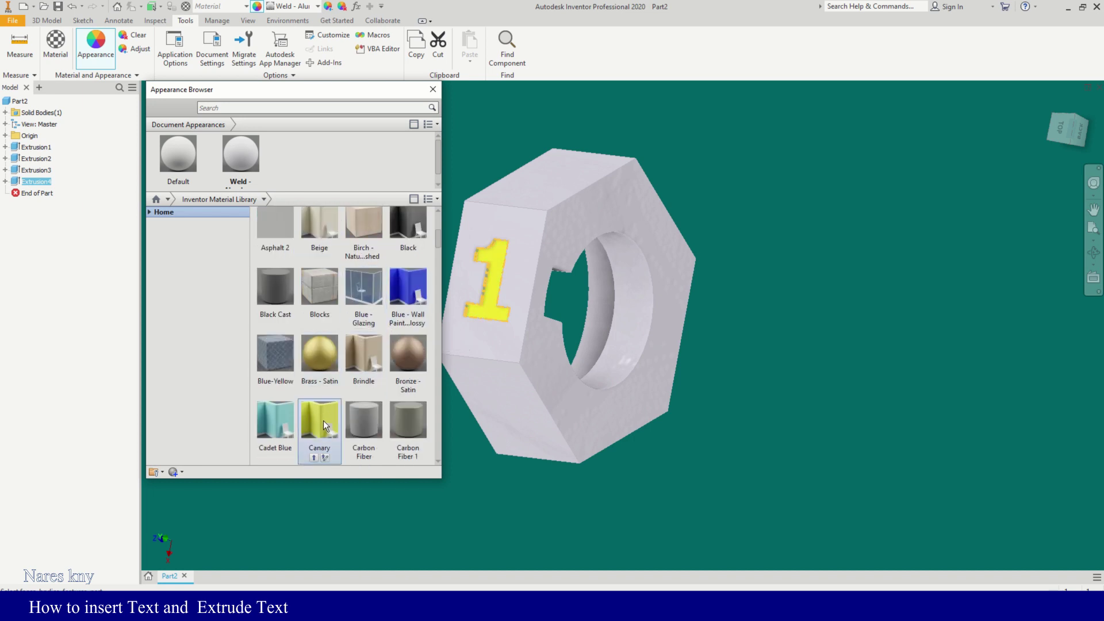
{"action": "left_click", "coordinate": [313, 457]}
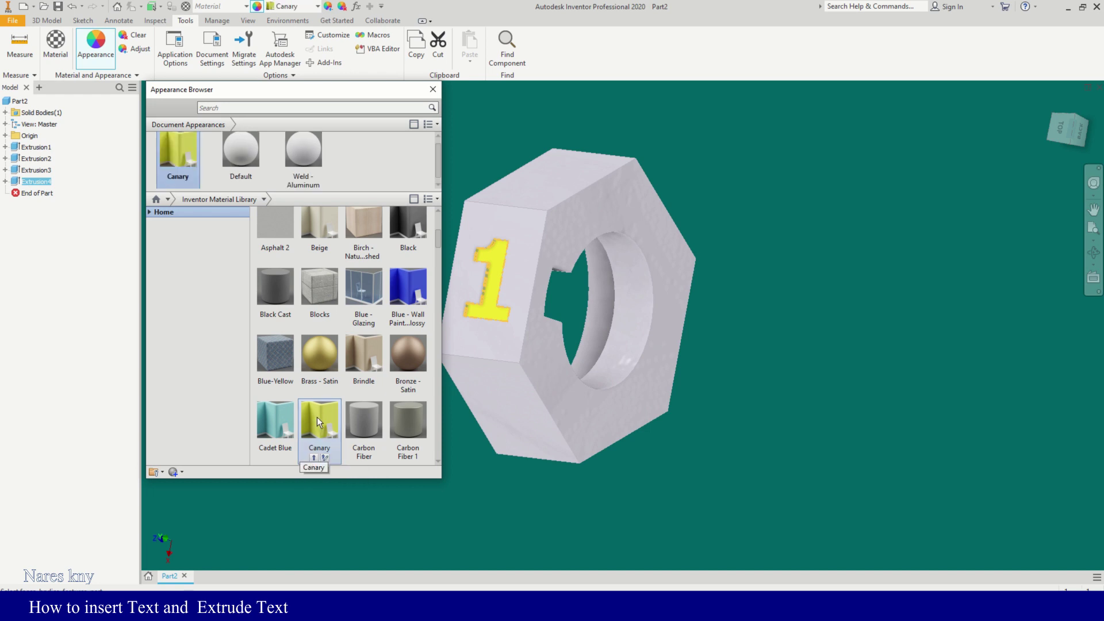
{"action": "left_click", "coordinate": [433, 90]}
- Start a 2D sketch on the blank side face adjacent to the engraved number 1, viewed face-on
{"action": "scroll", "coordinate": [410, 277], "scroll_direction": "down", "scroll_amount": 3}
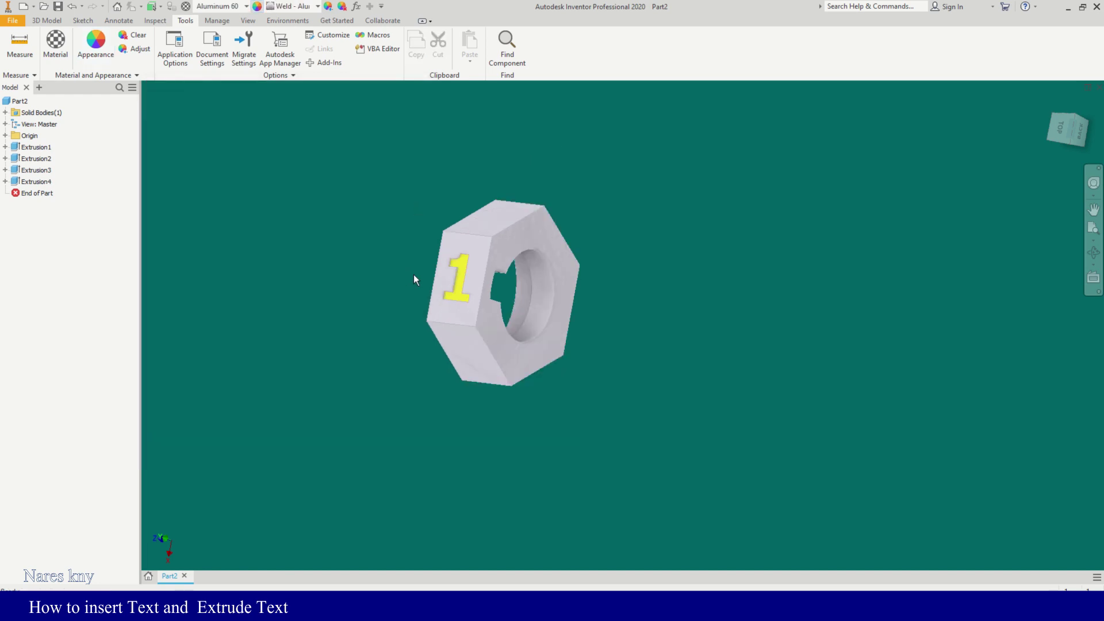
{"action": "middle_click_drag", "start_coordinate": [409, 299], "coordinate": [653, 234], "text": "shift"}
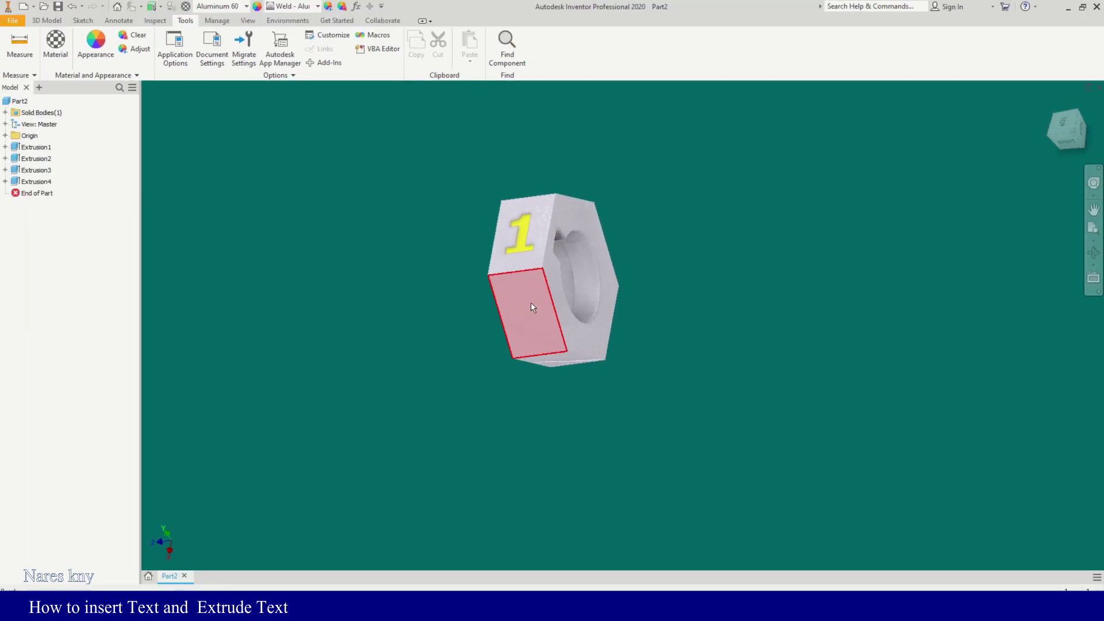
{"action": "left_click", "coordinate": [1092, 277]}
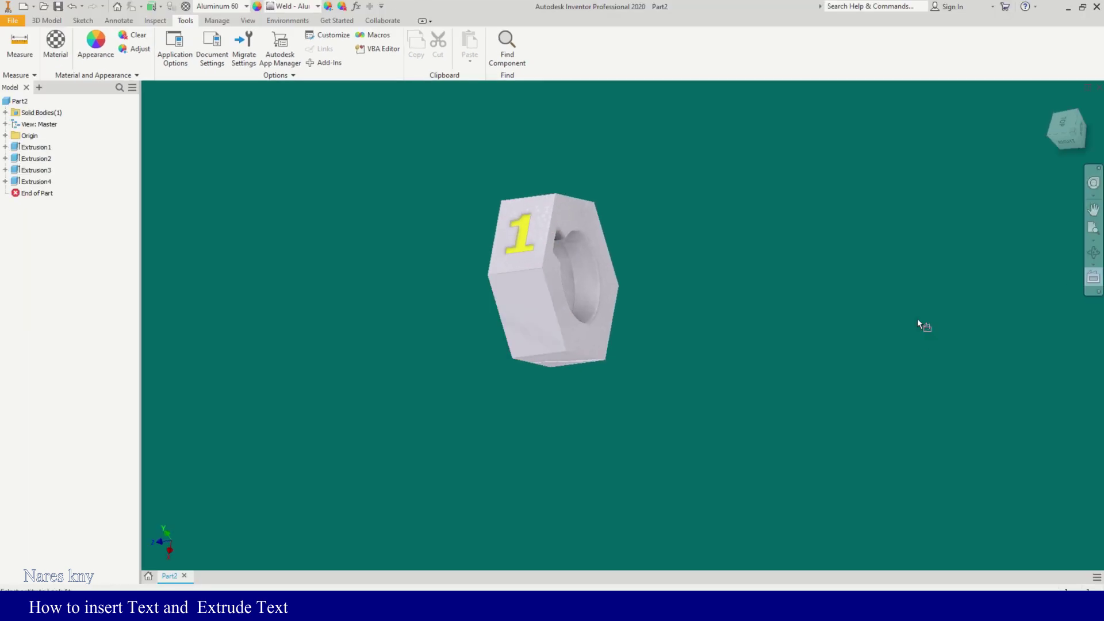
{"action": "left_click", "coordinate": [538, 301]}
{"action": "middle_click_drag", "start_coordinate": [517, 298], "coordinate": [431, 241]}
{"action": "scroll", "coordinate": [444, 249], "scroll_direction": "up", "scroll_amount": 3}
{"action": "scroll", "coordinate": [481, 249], "scroll_direction": "up", "scroll_amount": 3}
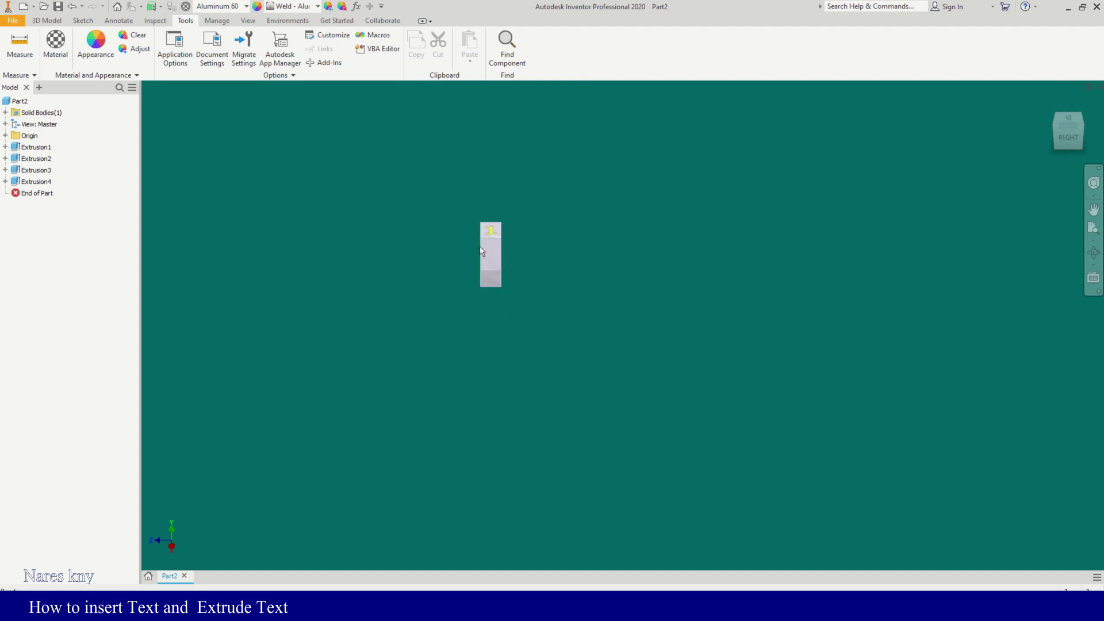
{"action": "scroll", "coordinate": [481, 249], "scroll_direction": "down", "scroll_amount": 9}
{"action": "scroll", "coordinate": [510, 250], "scroll_direction": "up", "scroll_amount": 3}
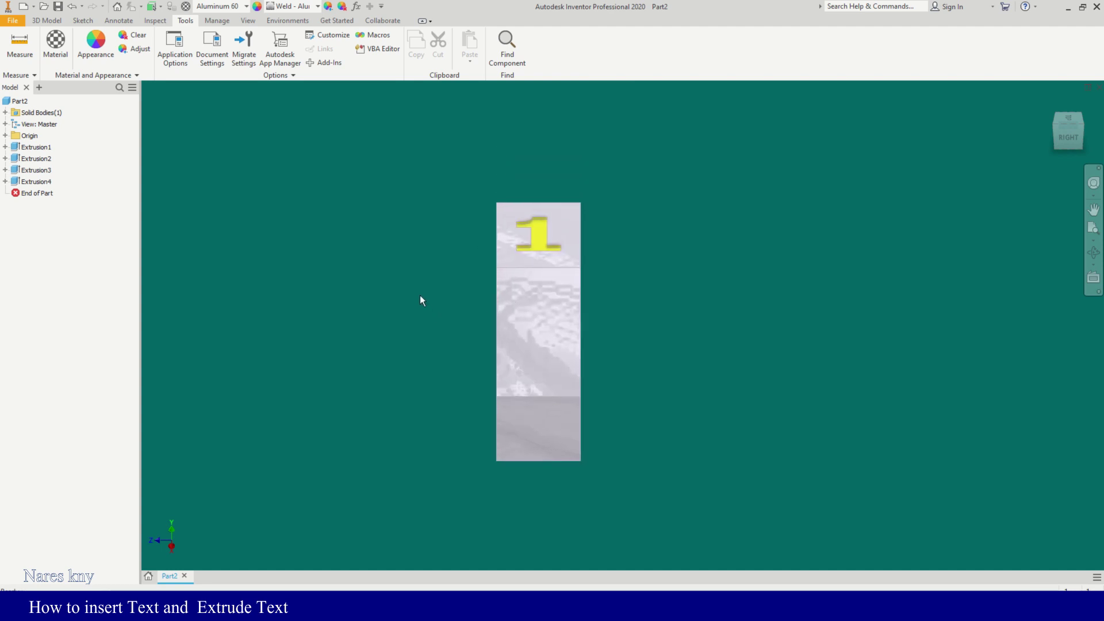
{"action": "left_click", "coordinate": [47, 20]}
{"action": "left_click", "coordinate": [40, 60]}
{"action": "left_click", "coordinate": [34, 78]}
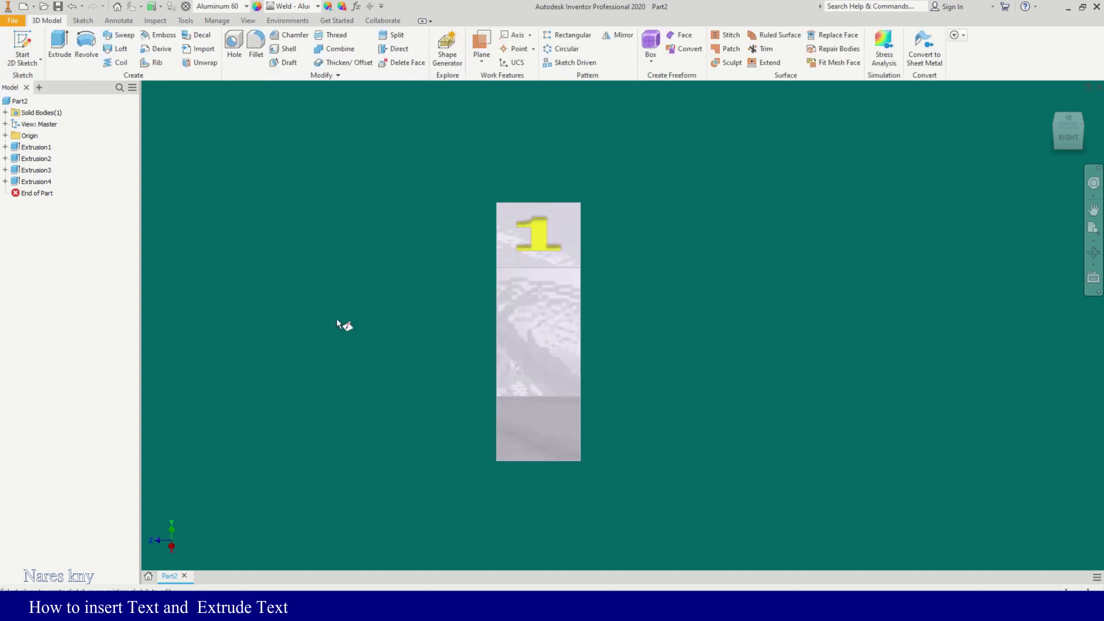
{"action": "left_click", "coordinate": [538, 330]}
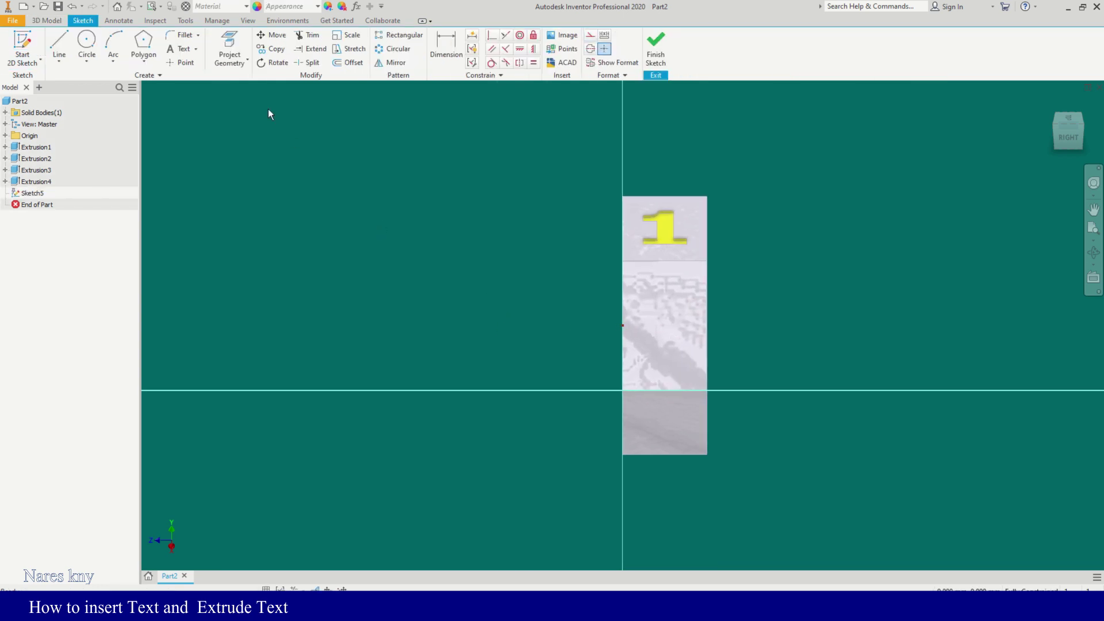
- Add the text "2" to the side-face sketch in bold Tahoma at a height of 0.200 in
{"action": "left_click", "coordinate": [181, 49]}
{"action": "left_click_drag", "start_coordinate": [647, 297], "coordinate": [682, 344]}
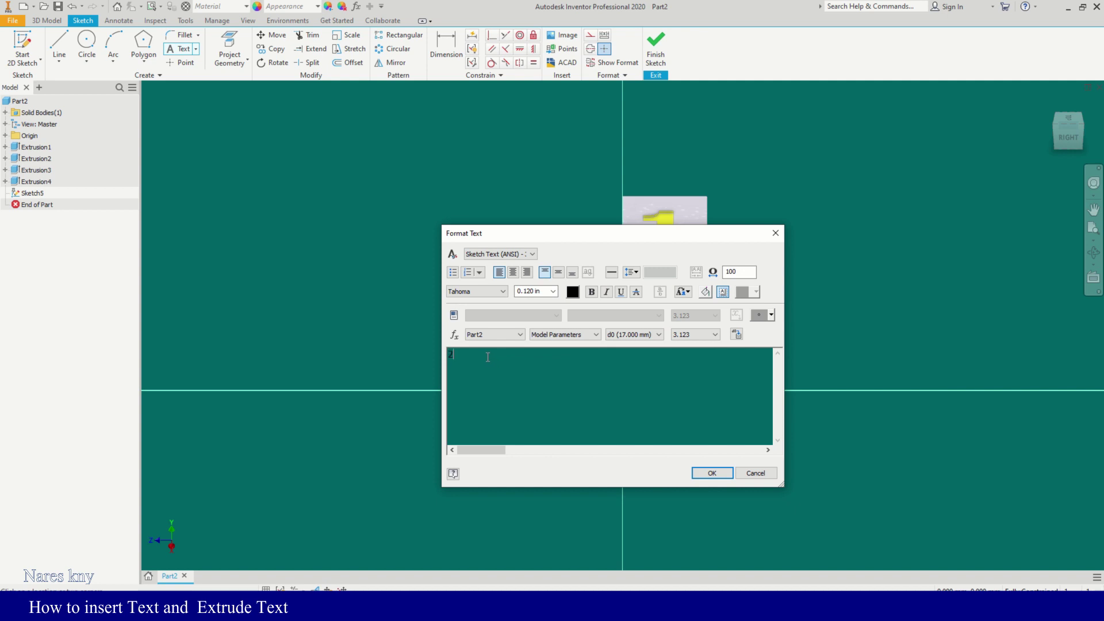
{"action": "left_click", "coordinate": [552, 292]}
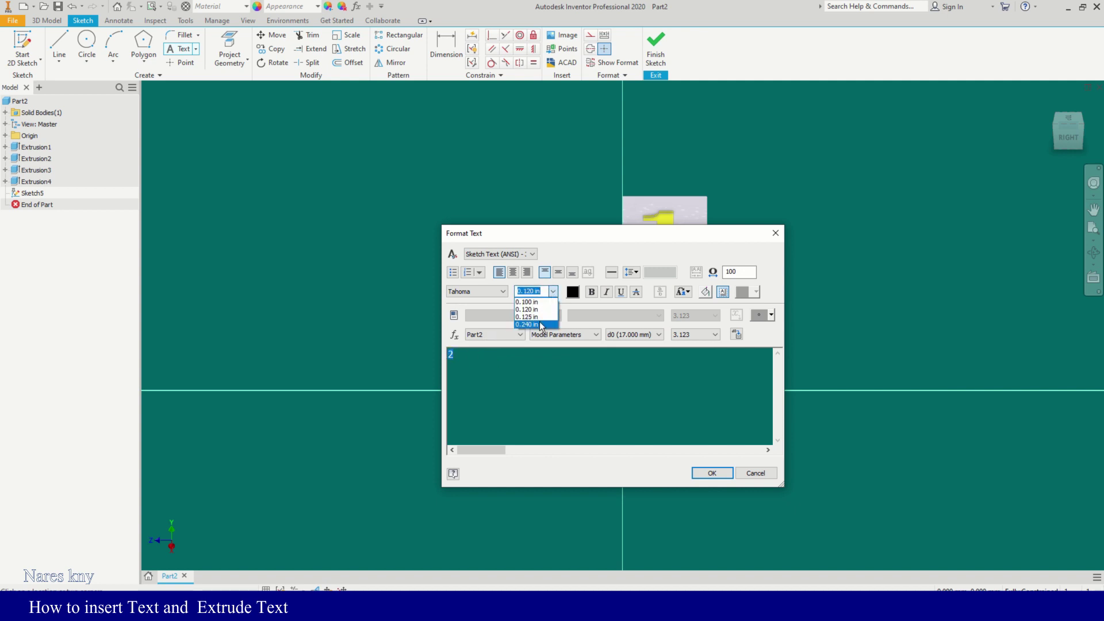
{"action": "type", "text": "."}
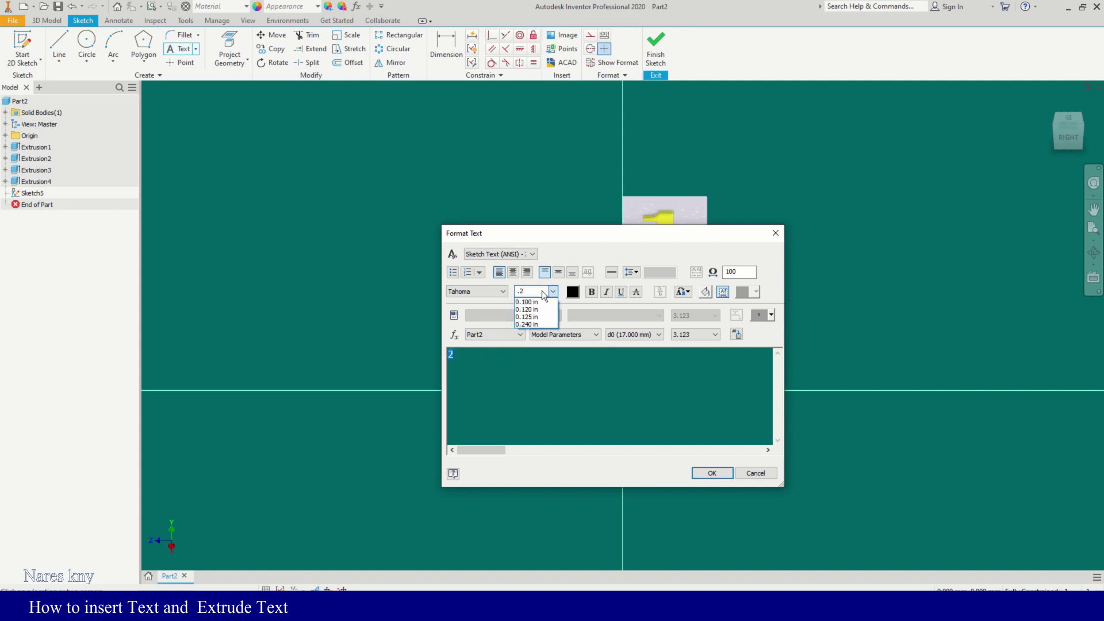
{"action": "type", "text": "2"}
{"action": "key", "text": "Return"}
{"action": "left_click", "coordinate": [591, 291]}
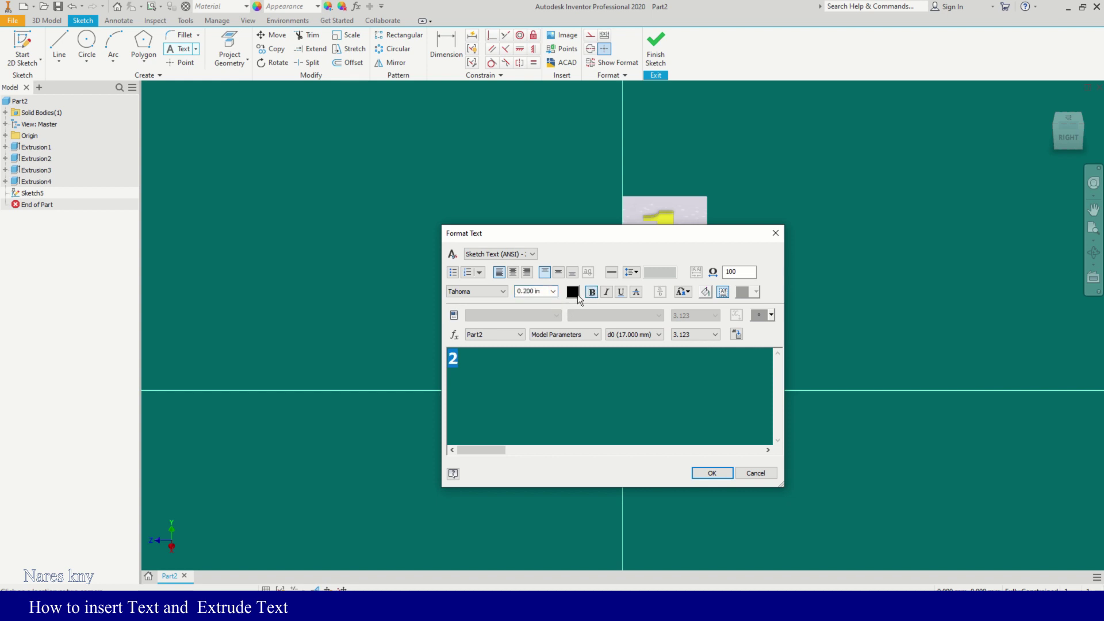
{"action": "left_click", "coordinate": [707, 472]}
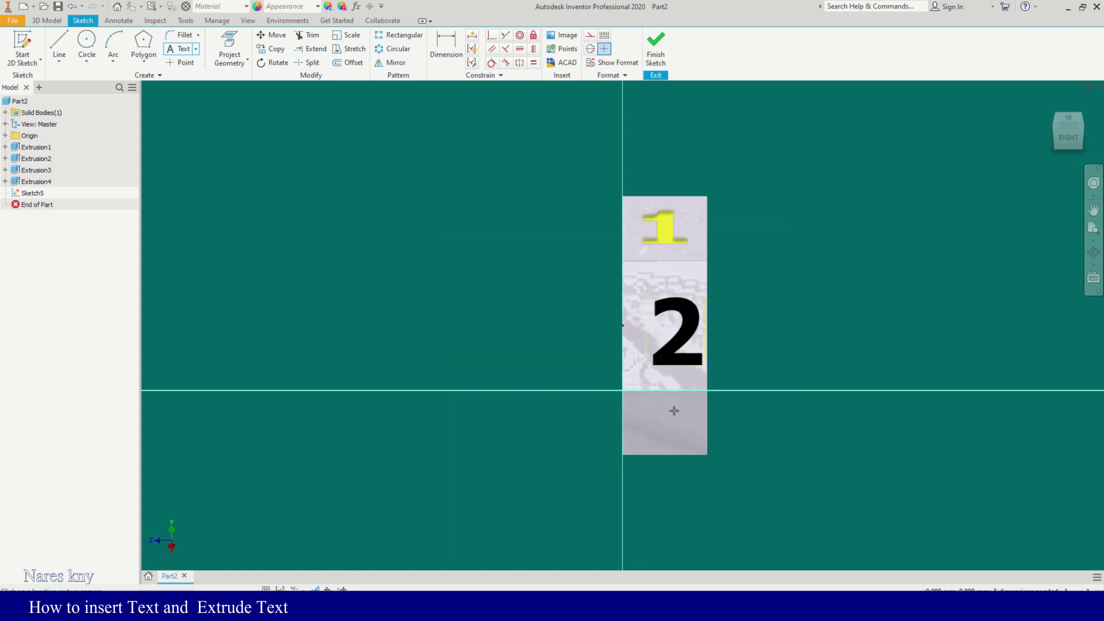
- Move the number 2 to the middle of the side face and finish the sketch
{"action": "left_click", "coordinate": [676, 310]}
{"action": "left_click", "coordinate": [775, 234]}
{"action": "key", "text": "Escape"}
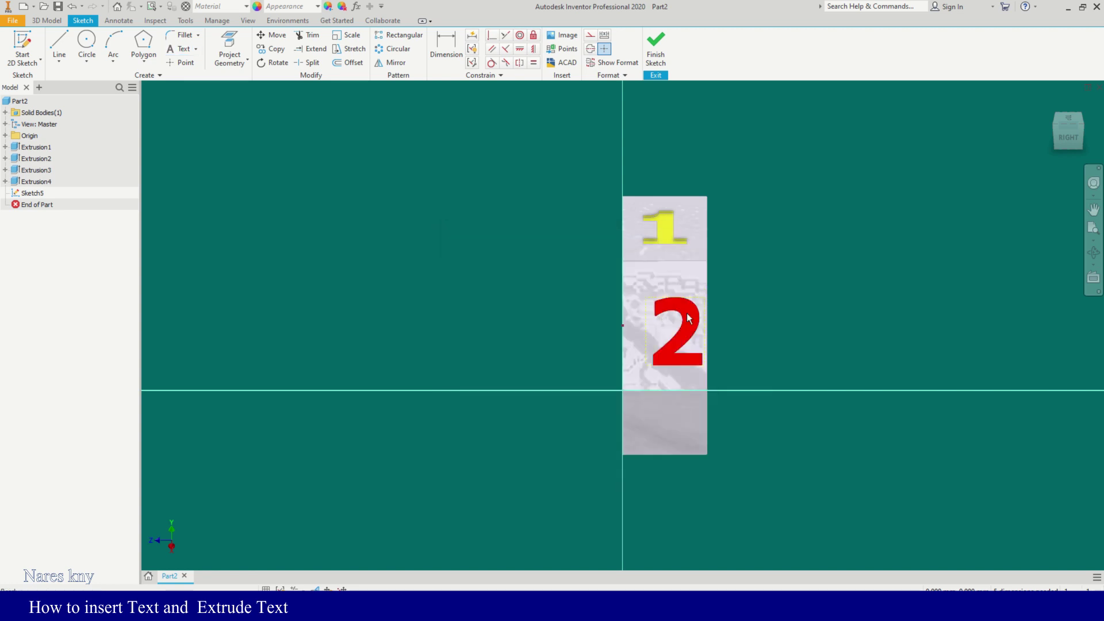
{"action": "left_click_drag", "start_coordinate": [687, 313], "coordinate": [665, 309]}
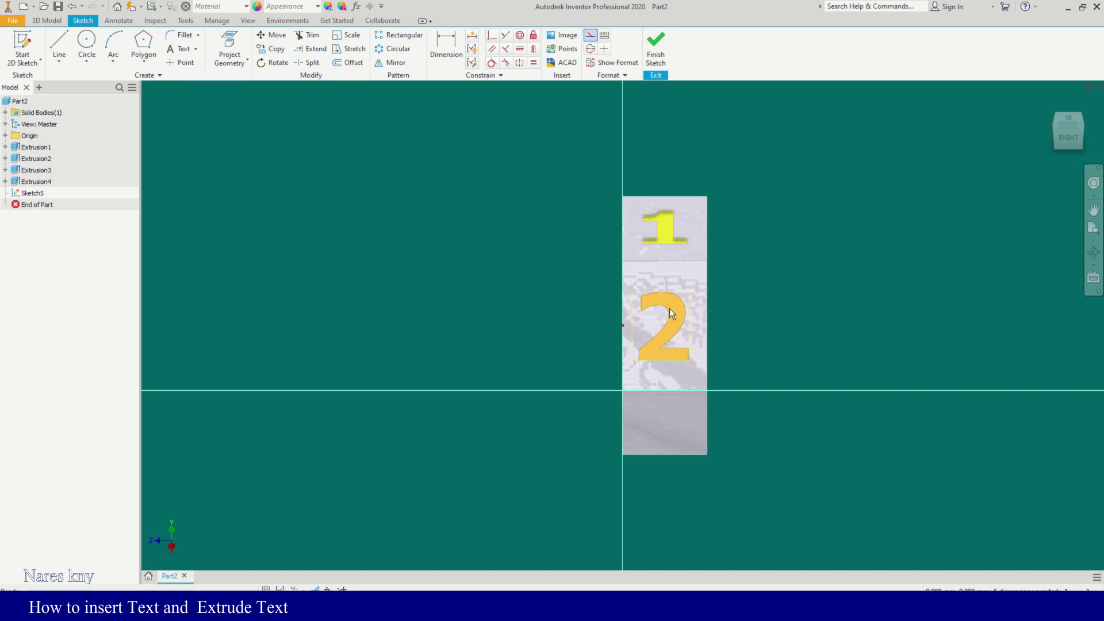
{"action": "left_click", "coordinate": [655, 46]}
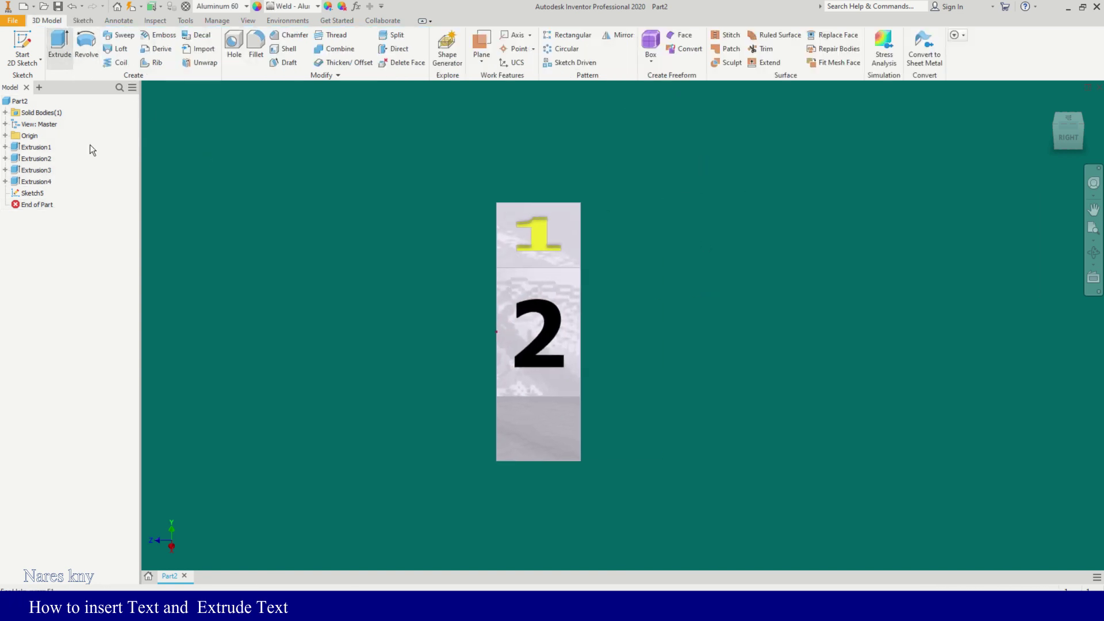
- Extrude the number 2 text as a flipped-direction cut 0.2 mm deep into the side face
{"action": "key", "text": "e"}
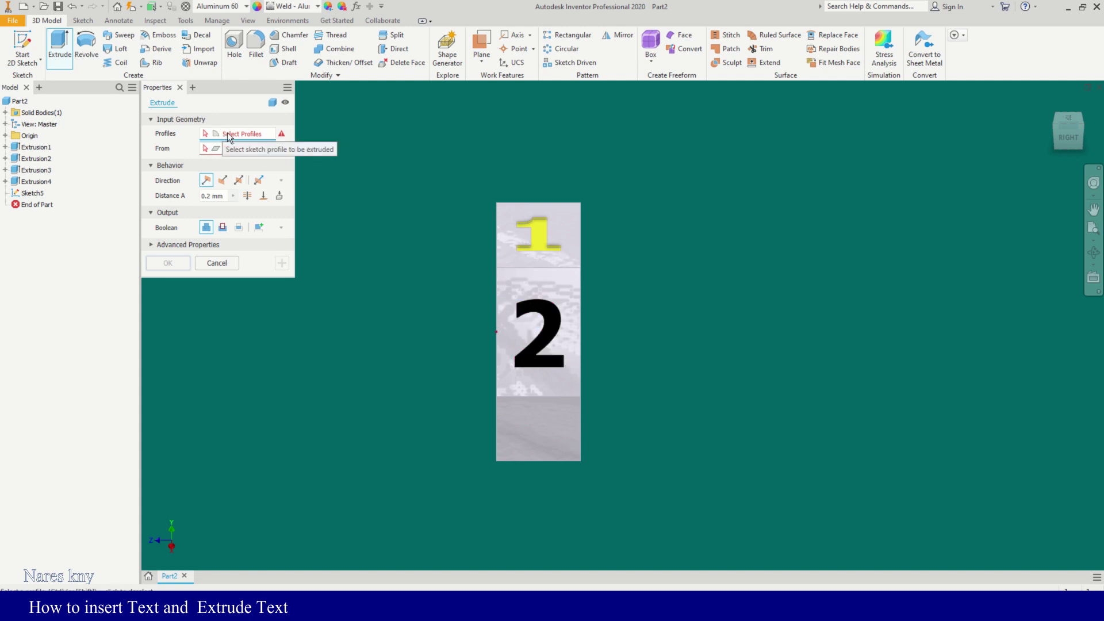
{"action": "left_click", "coordinate": [544, 315]}
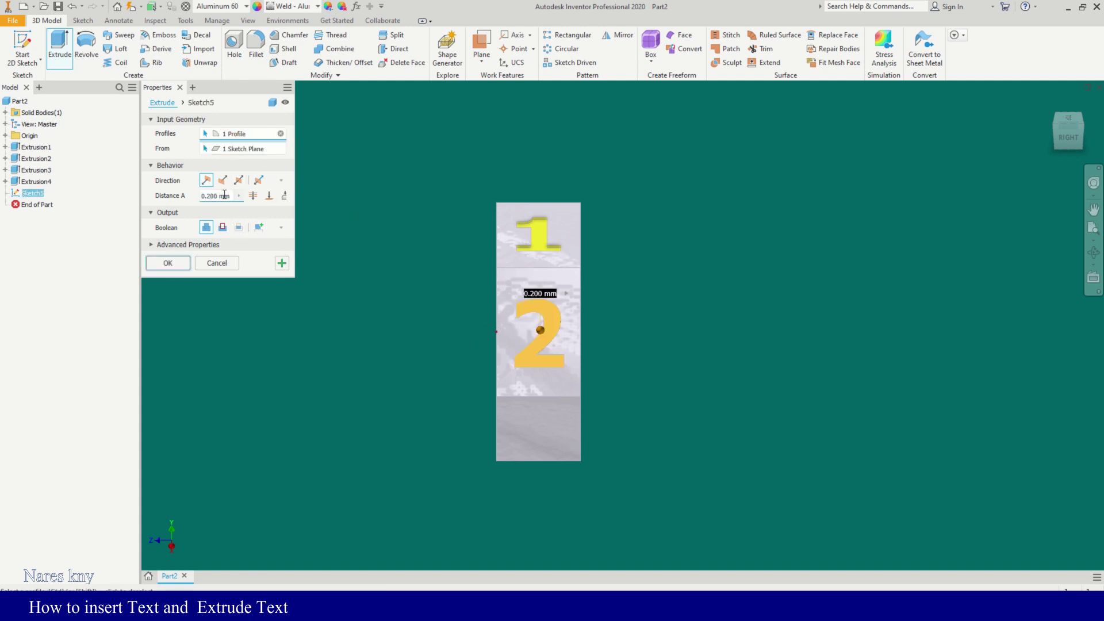
{"action": "left_click", "coordinate": [223, 227]}
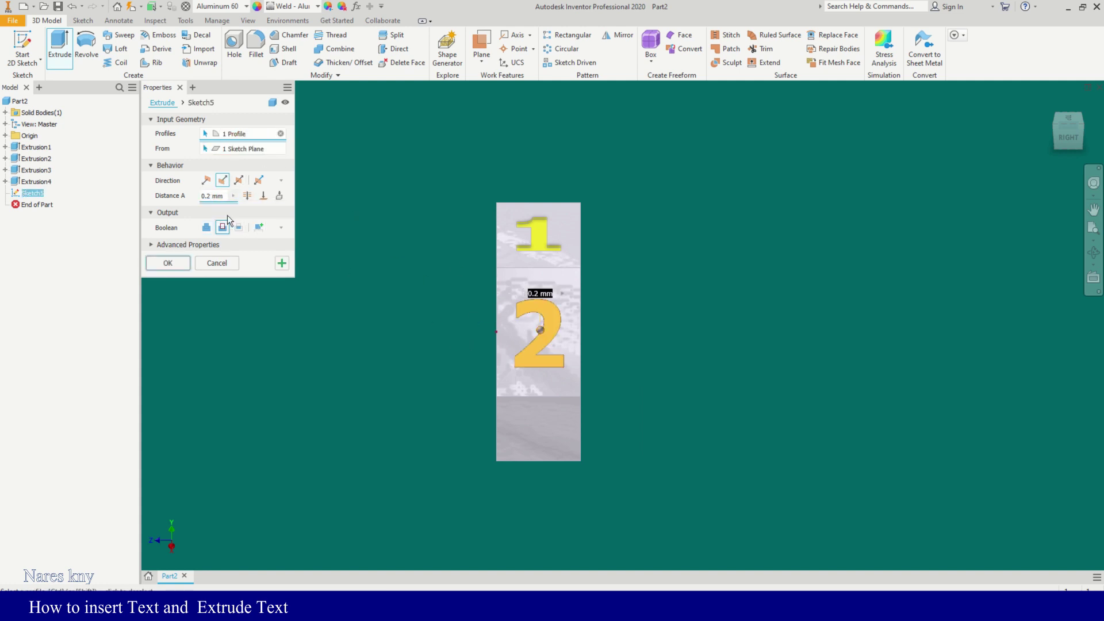
{"action": "left_click", "coordinate": [167, 263]}
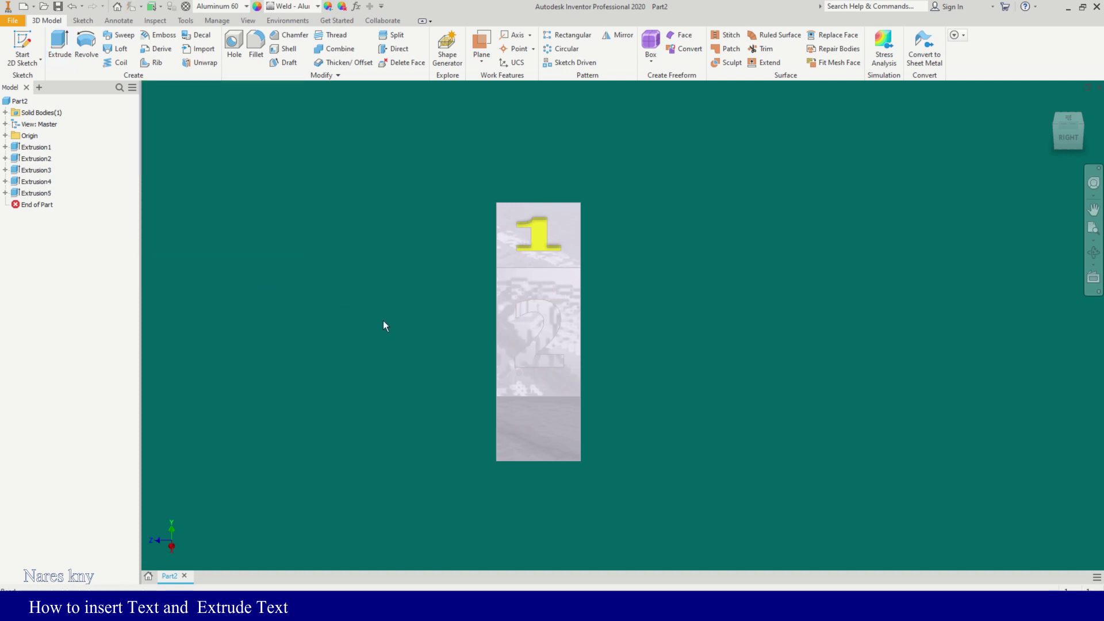
- Apply the Canary appearance from the document appearances to the engraved number 2 extrusion
{"action": "key", "text": "F4"}
{"action": "left_click_drag", "start_coordinate": [507, 334], "coordinate": [540, 339]}
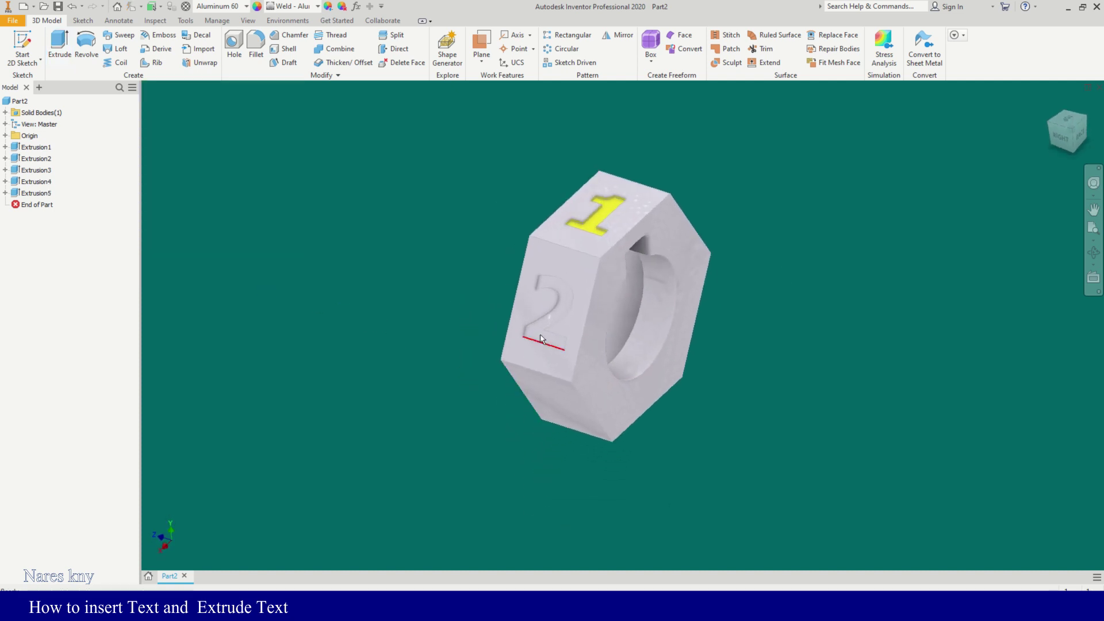
{"action": "left_click", "coordinate": [35, 193]}
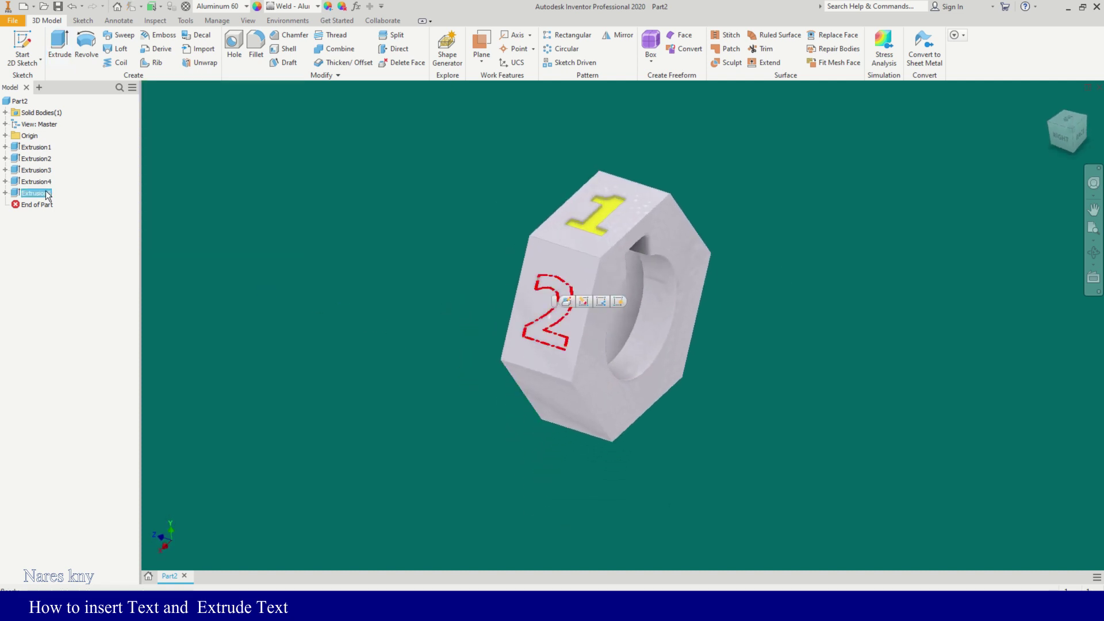
{"action": "left_click", "coordinate": [185, 20]}
{"action": "left_click", "coordinate": [95, 43]}
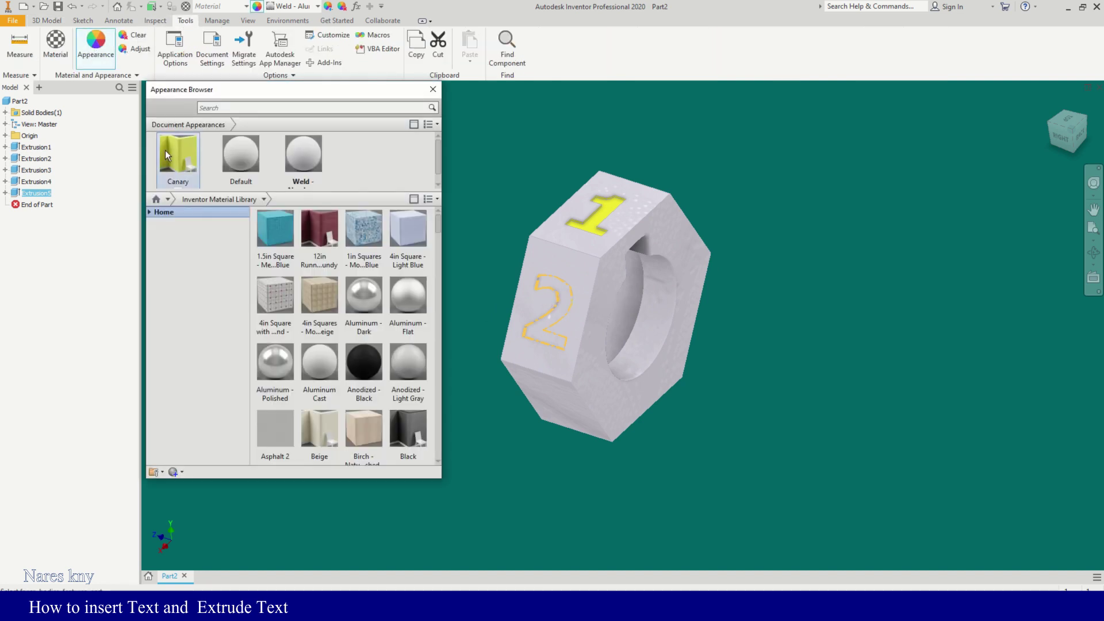
{"action": "left_click", "coordinate": [181, 159]}
{"action": "left_click", "coordinate": [433, 89]}
- Start a 2D sketch on the next blank side face below the engraved number 2, viewed face-on
{"action": "middle_click_drag", "start_coordinate": [488, 239], "coordinate": [422, 321], "text": "shift"}
{"action": "middle_click_drag", "start_coordinate": [495, 357], "coordinate": [961, 247], "text": "shift"}
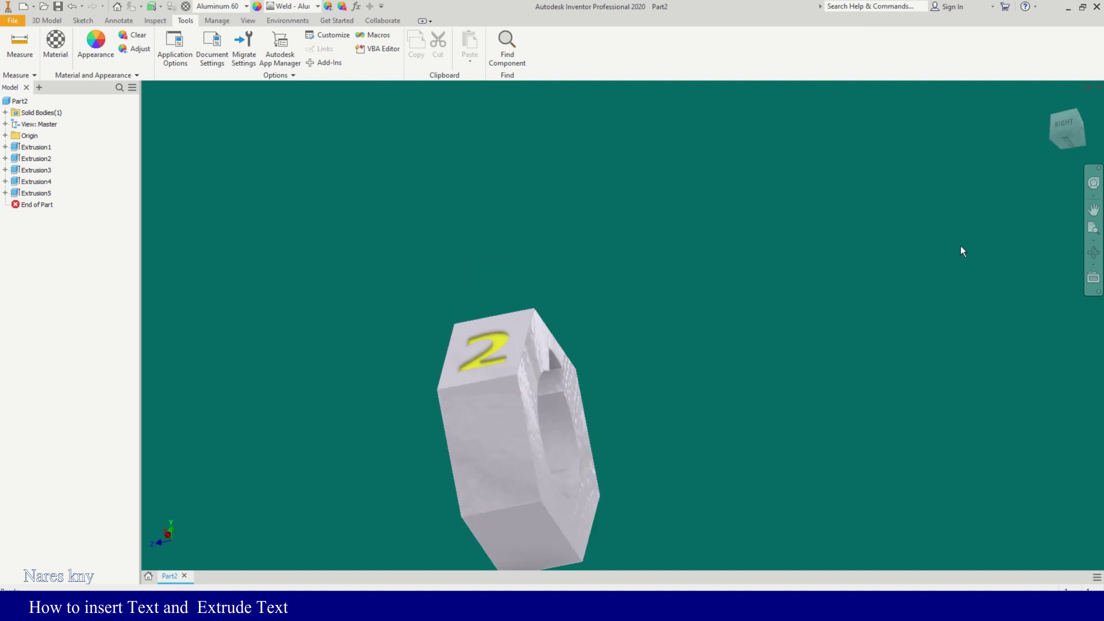
{"action": "left_click", "coordinate": [476, 430]}
{"action": "key", "text": "Page_Up"}
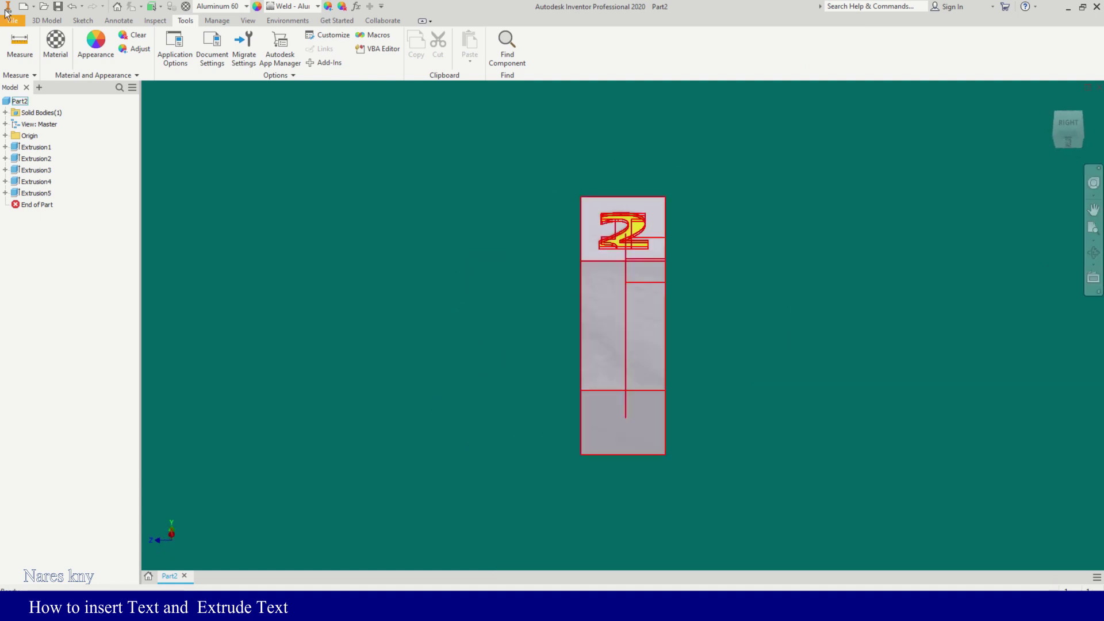
{"action": "left_click", "coordinate": [46, 20]}
{"action": "left_click", "coordinate": [24, 61]}
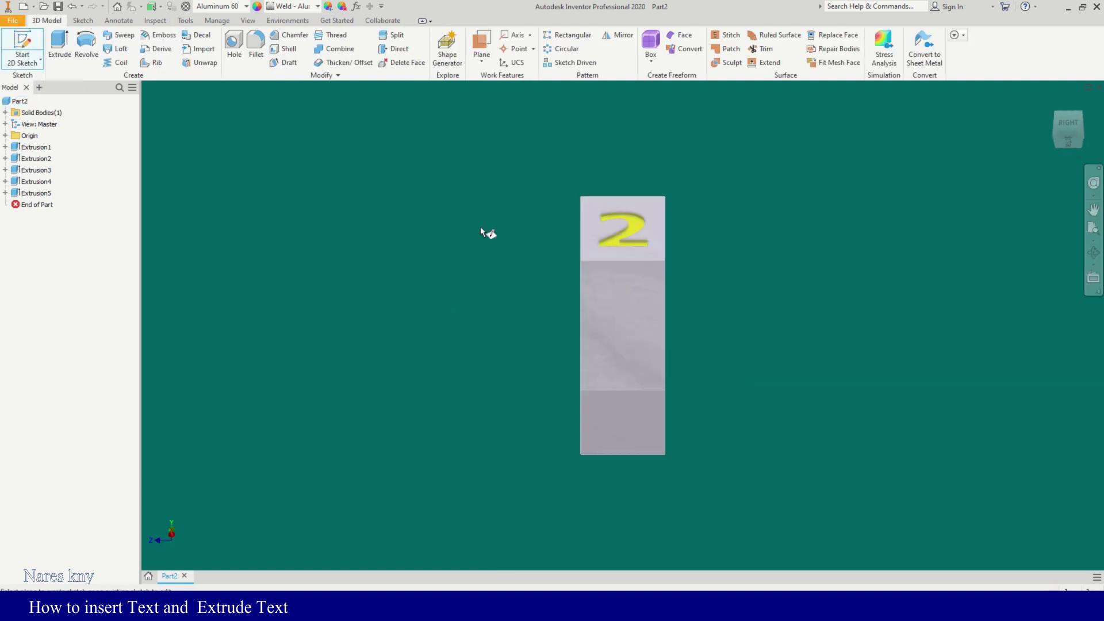
{"action": "left_click", "coordinate": [592, 319]}
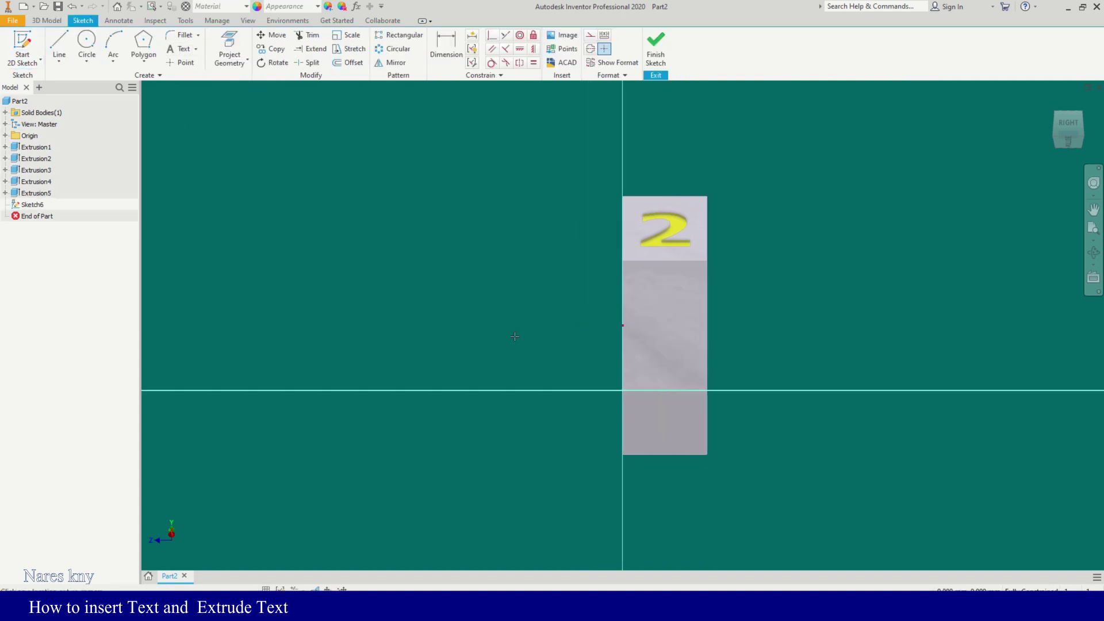
- Add the text "3" to the new sketch in bold Tahoma at a height of 0.240 in
{"action": "left_click", "coordinate": [693, 357]}
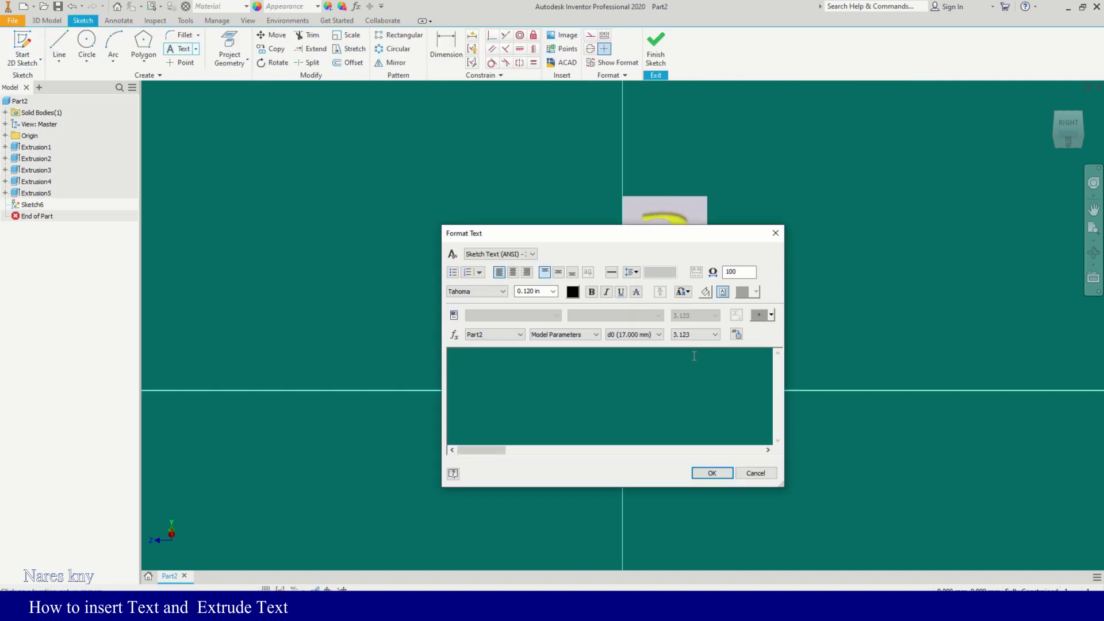
{"action": "left_click", "coordinate": [589, 292]}
{"action": "left_click", "coordinate": [547, 292]}
{"action": "left_click", "coordinate": [553, 292]}
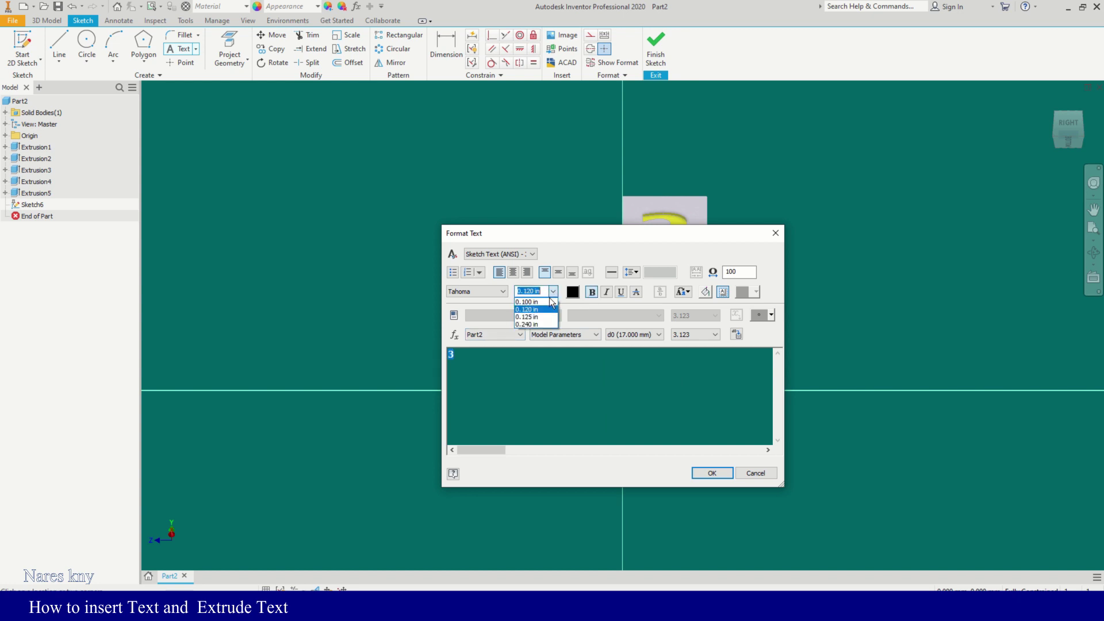
{"action": "type", "text": ".2"}
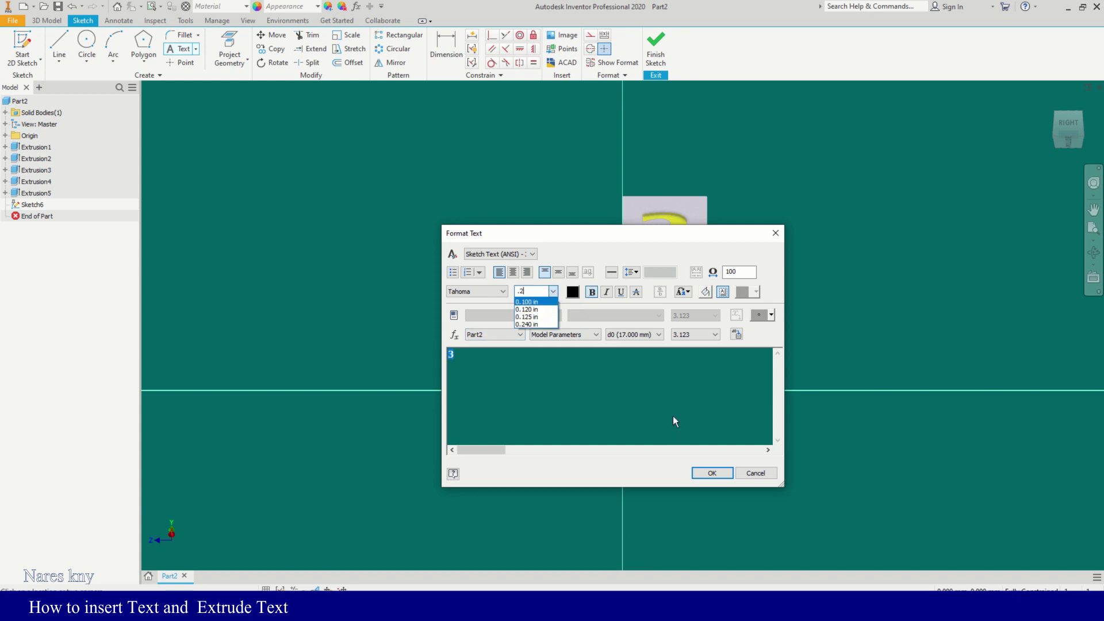
{"action": "key", "text": "Return"}
{"action": "left_click", "coordinate": [552, 291]}
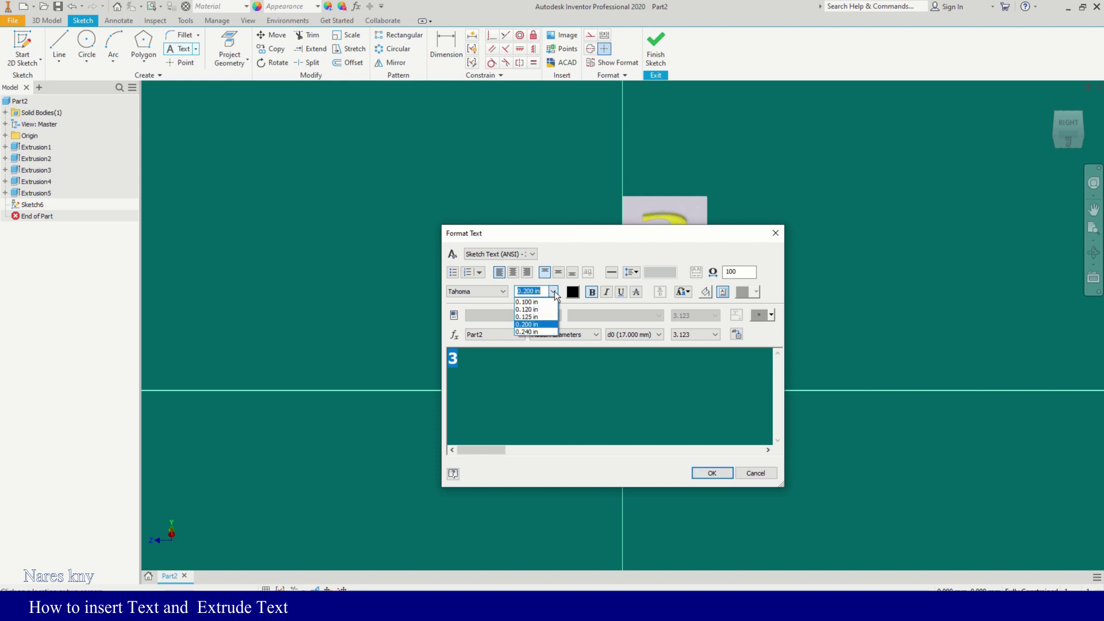
{"action": "left_click", "coordinate": [541, 331]}
{"action": "left_click", "coordinate": [708, 472]}
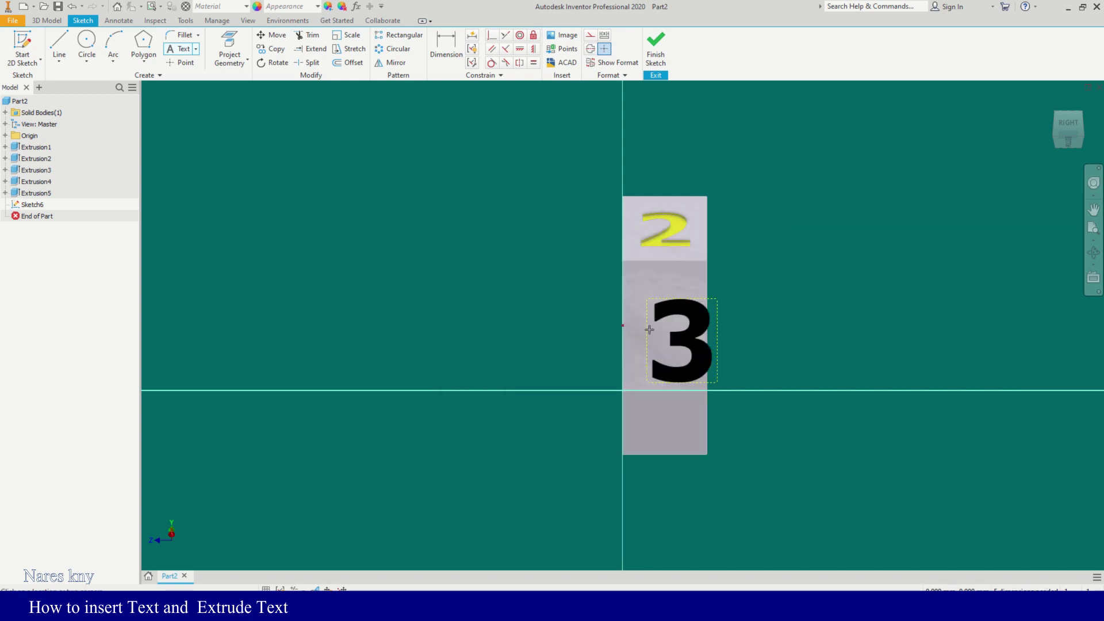
- Move the number 3 to the middle of its side face and finish the sketch
{"action": "key", "text": "Escape"}
{"action": "left_click_drag", "start_coordinate": [662, 309], "coordinate": [646, 294]}
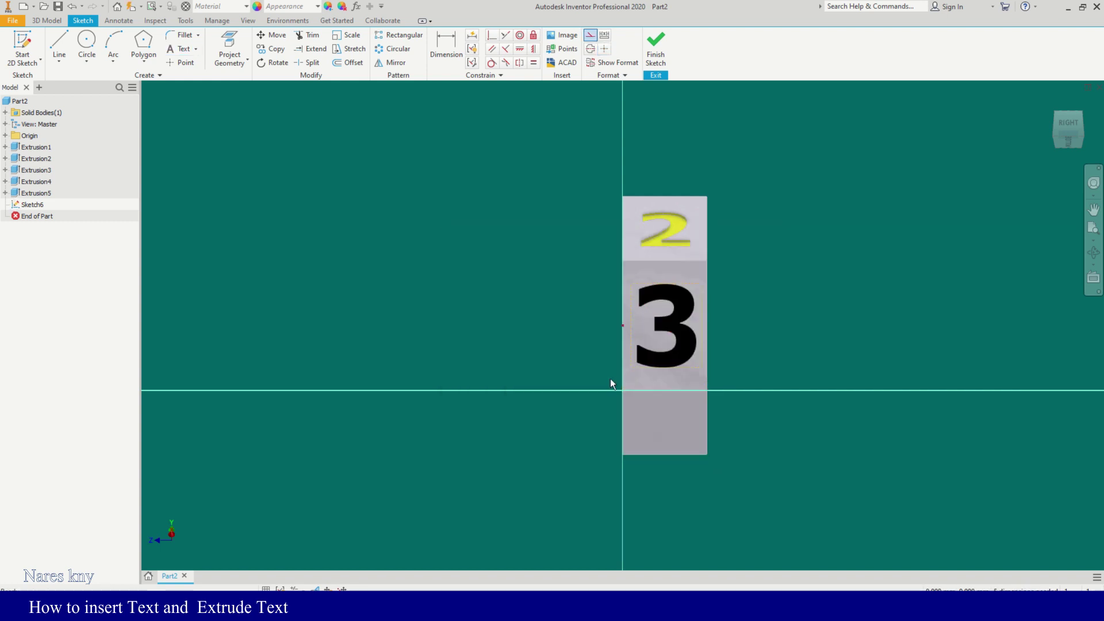
{"action": "left_click_drag", "start_coordinate": [670, 329], "coordinate": [681, 321]}
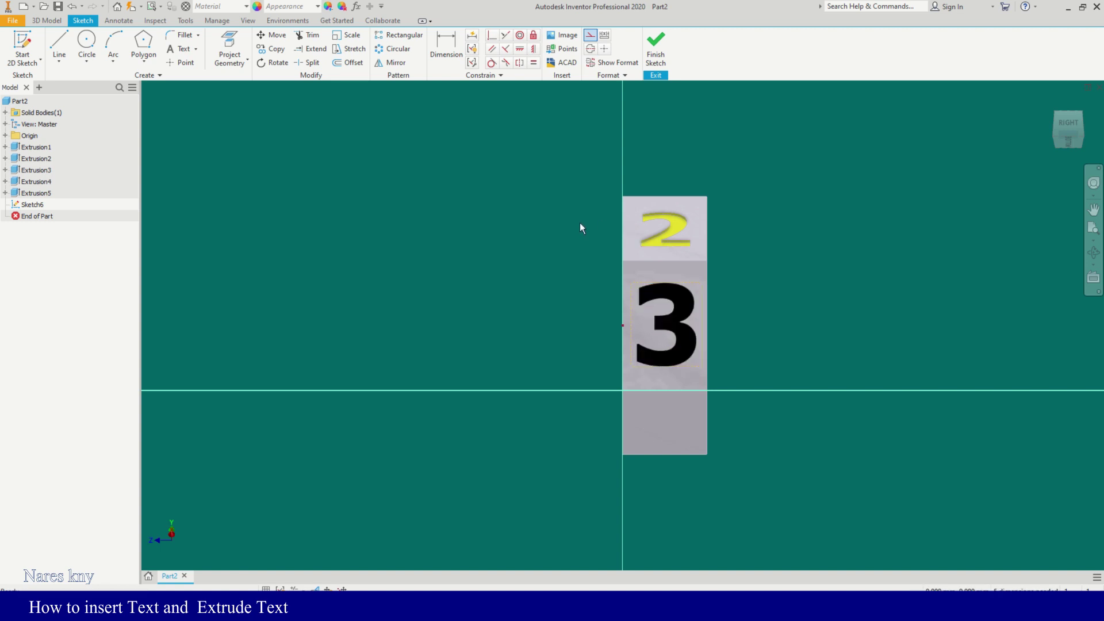
{"action": "left_click", "coordinate": [655, 49]}
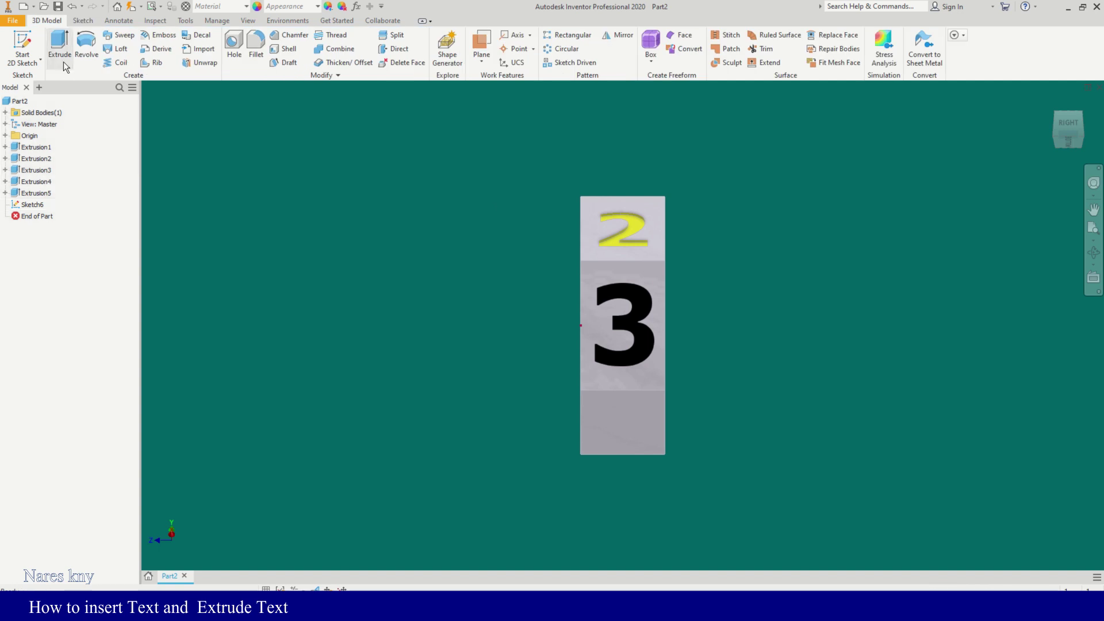
- Cut the number 3 text 0.2 mm deep into its side face with Extrude in the flipped direction
{"action": "left_click", "coordinate": [62, 53]}
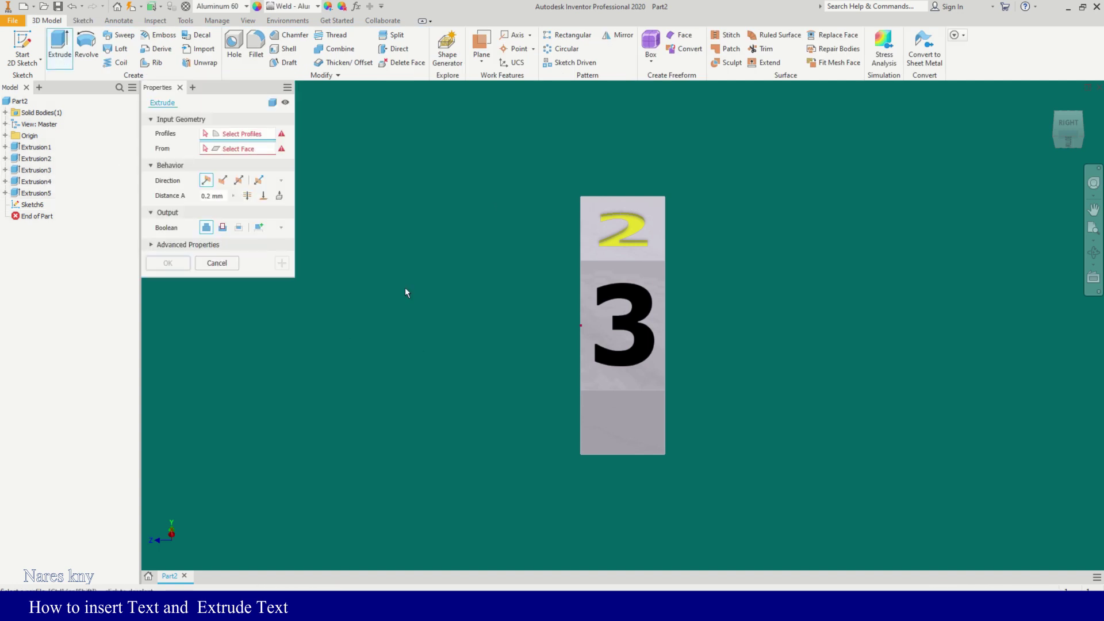
{"action": "left_click", "coordinate": [221, 229]}
{"action": "left_click", "coordinate": [222, 180]}
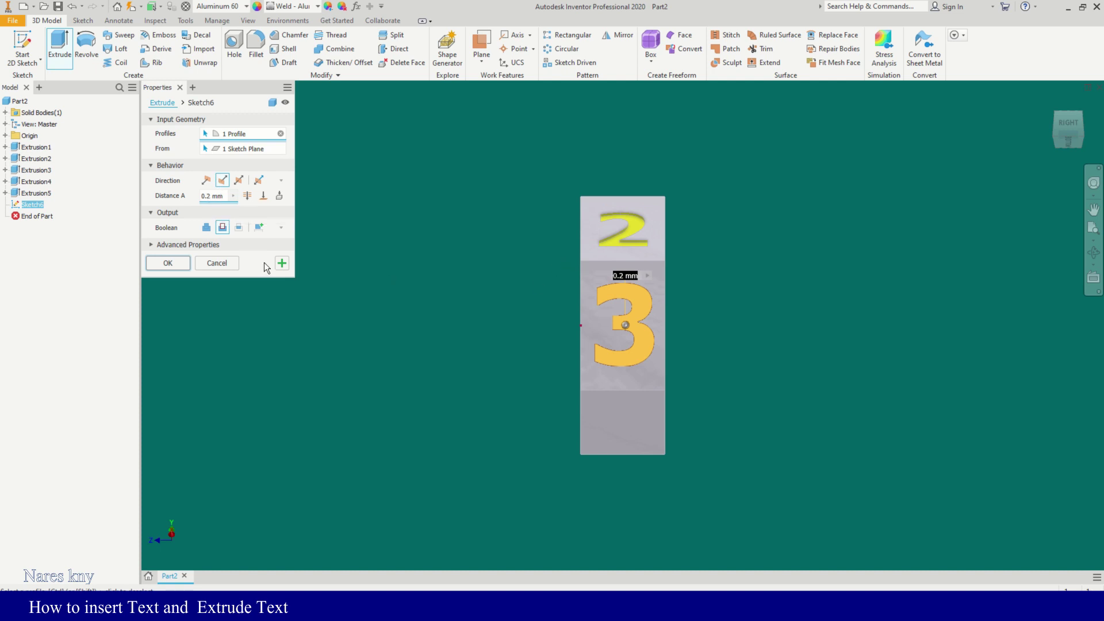
{"action": "key", "text": "Return"}
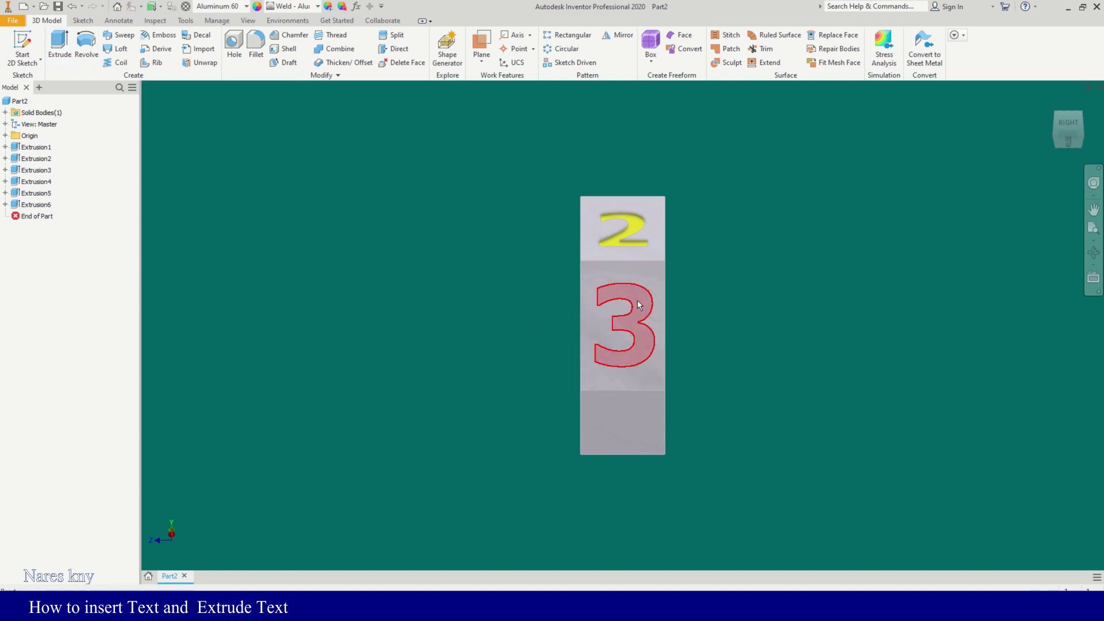
- Apply the Canary appearance from the document appearances to the engraved number 3 extrusion
{"action": "left_click", "coordinate": [638, 304]}
{"action": "left_click", "coordinate": [46, 205]}
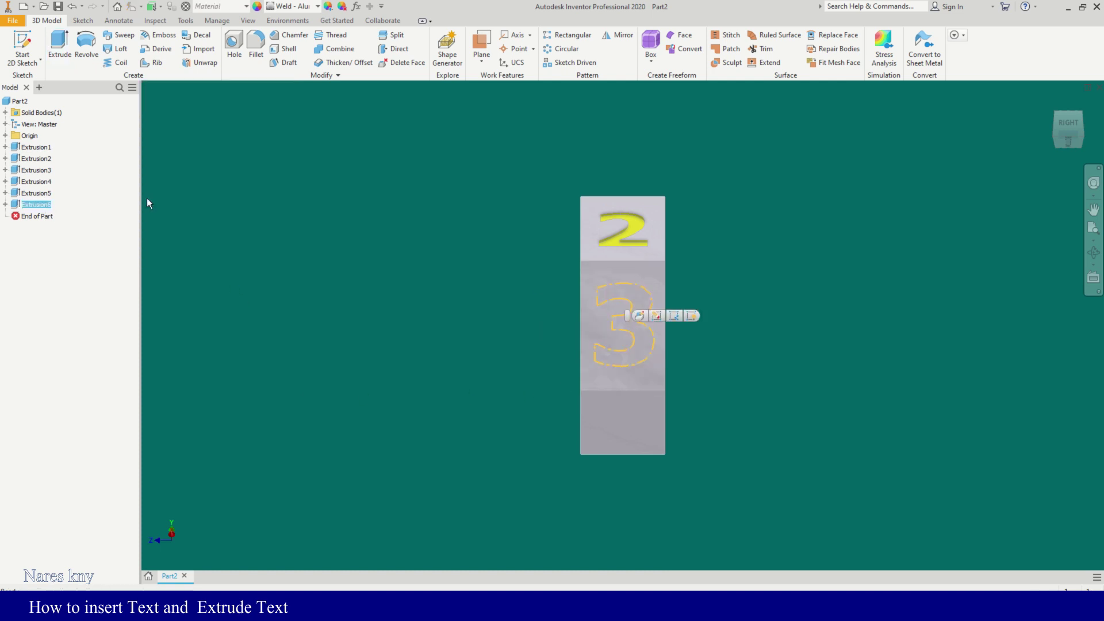
{"action": "left_click", "coordinate": [185, 21]}
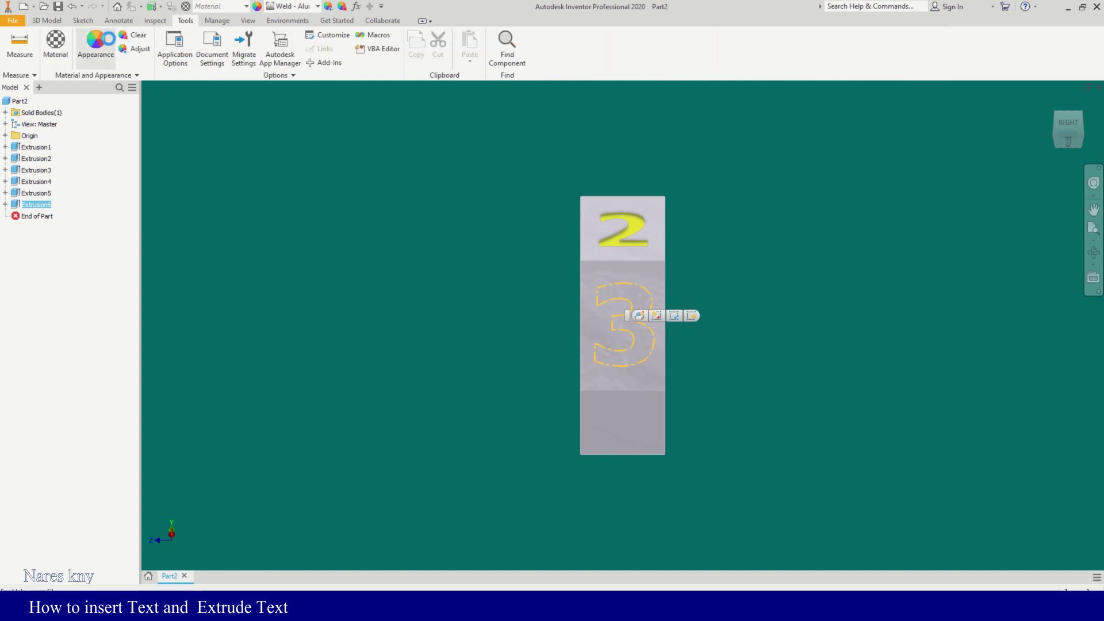
{"action": "left_click", "coordinate": [97, 52]}
{"action": "left_click", "coordinate": [177, 154]}
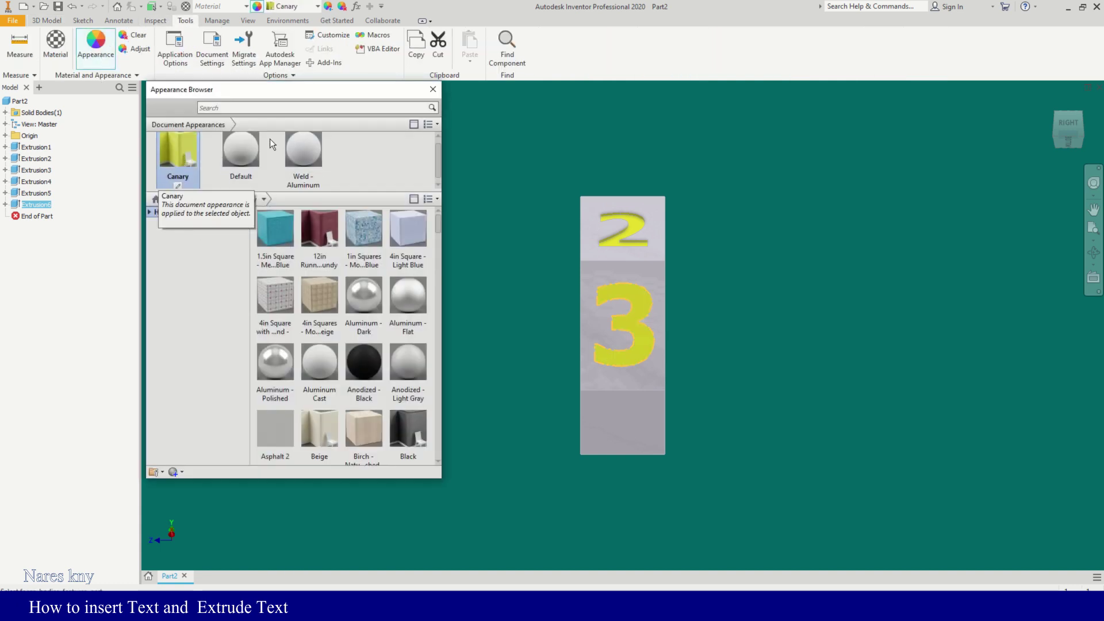
{"action": "left_click", "coordinate": [430, 93]}
- Start a 2D sketch on the next blank side face below the engraved number 3, viewed face-on
{"action": "middle_click_drag", "start_coordinate": [576, 352], "coordinate": [540, 314], "text": "shift"}
{"action": "left_click", "coordinate": [1093, 277]}
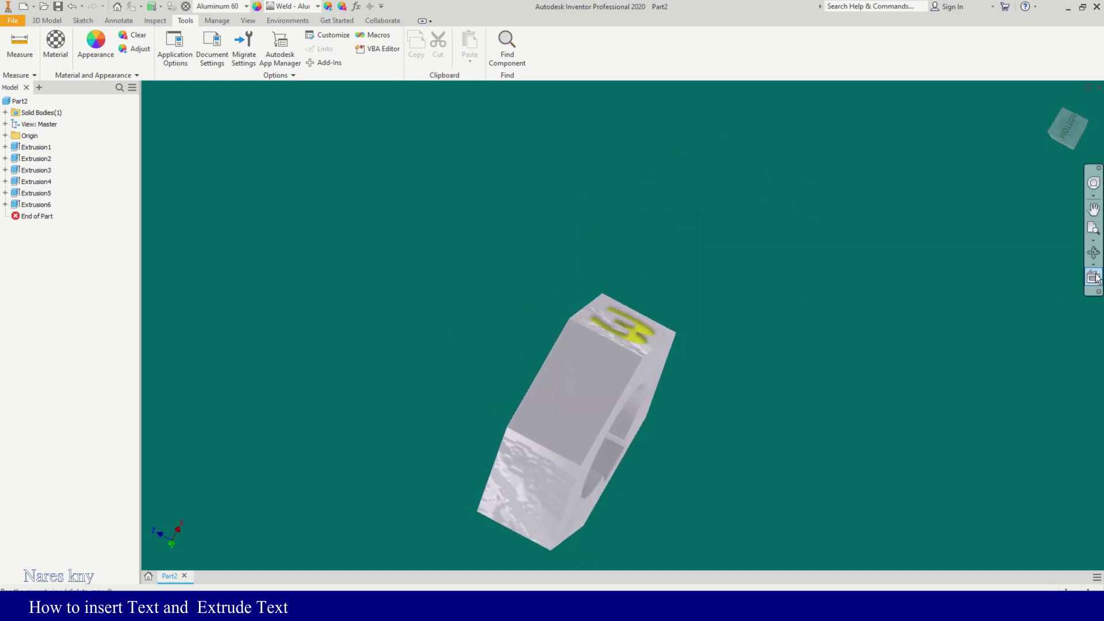
{"action": "left_click", "coordinate": [589, 403]}
{"action": "left_click", "coordinate": [47, 20]}
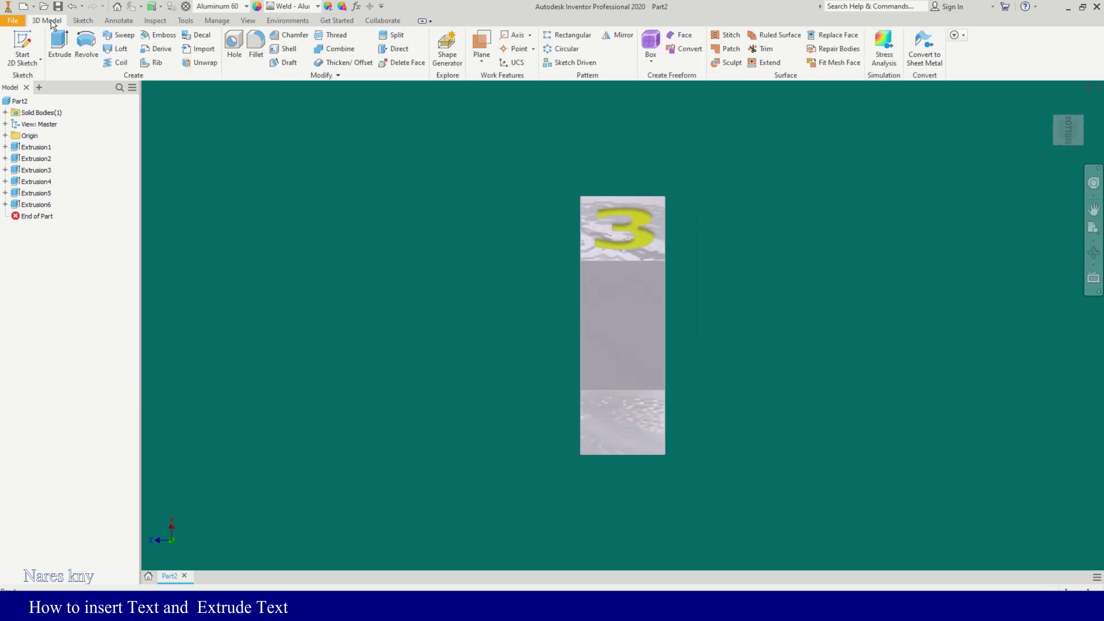
{"action": "left_click", "coordinate": [41, 59]}
{"action": "left_click", "coordinate": [34, 77]}
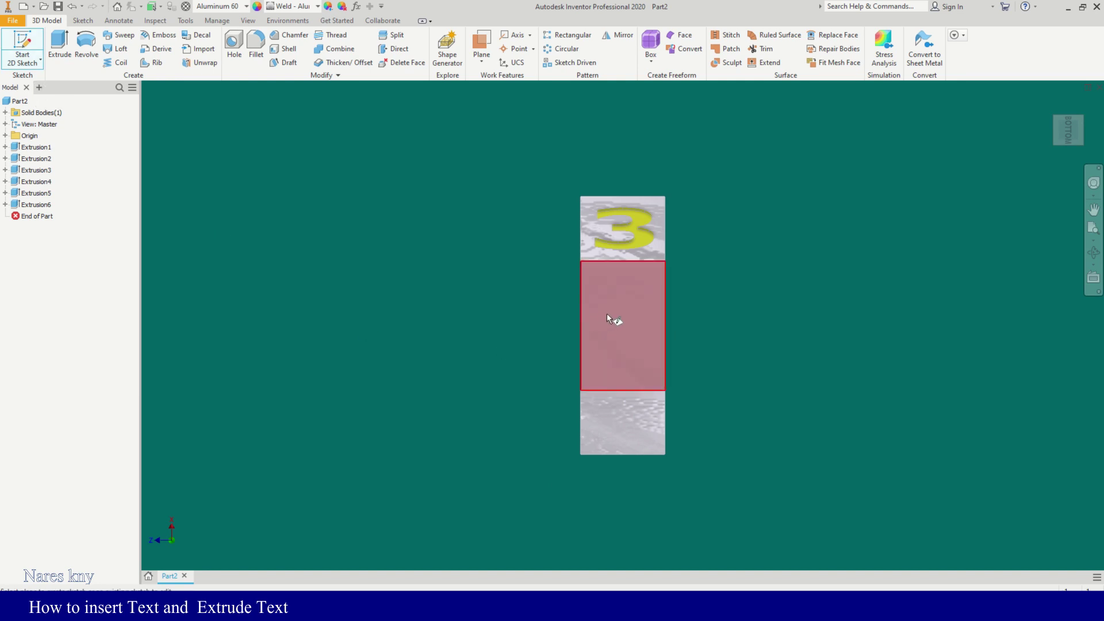
{"action": "left_click", "coordinate": [605, 315]}
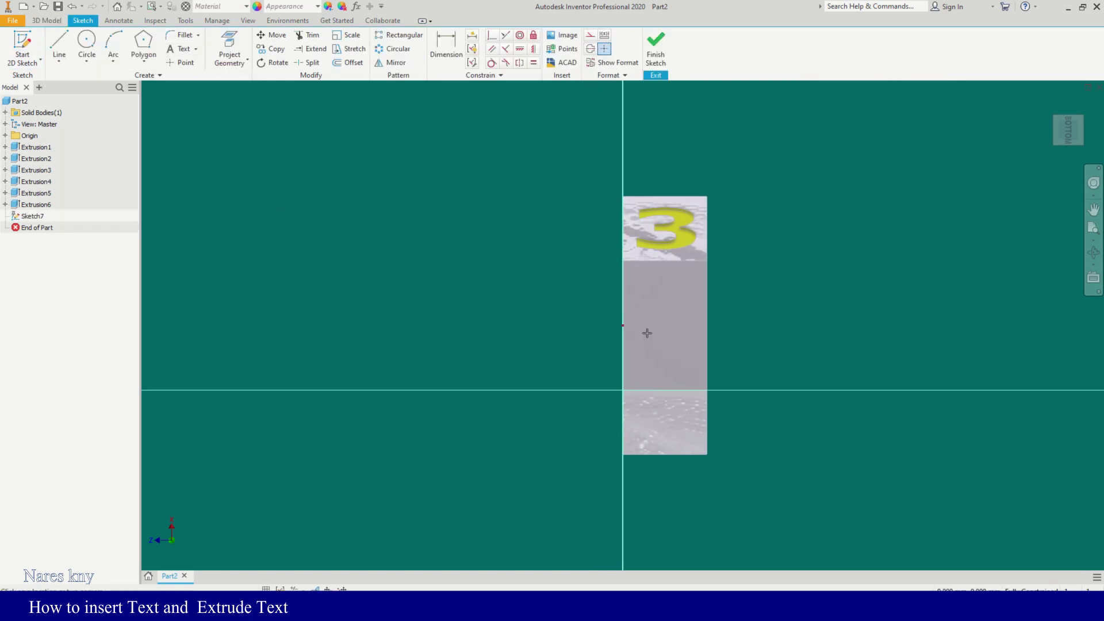
- Add the text "4" to the new sketch in bold Tahoma at a height of 0.240 in
{"action": "left_click", "coordinate": [693, 351]}
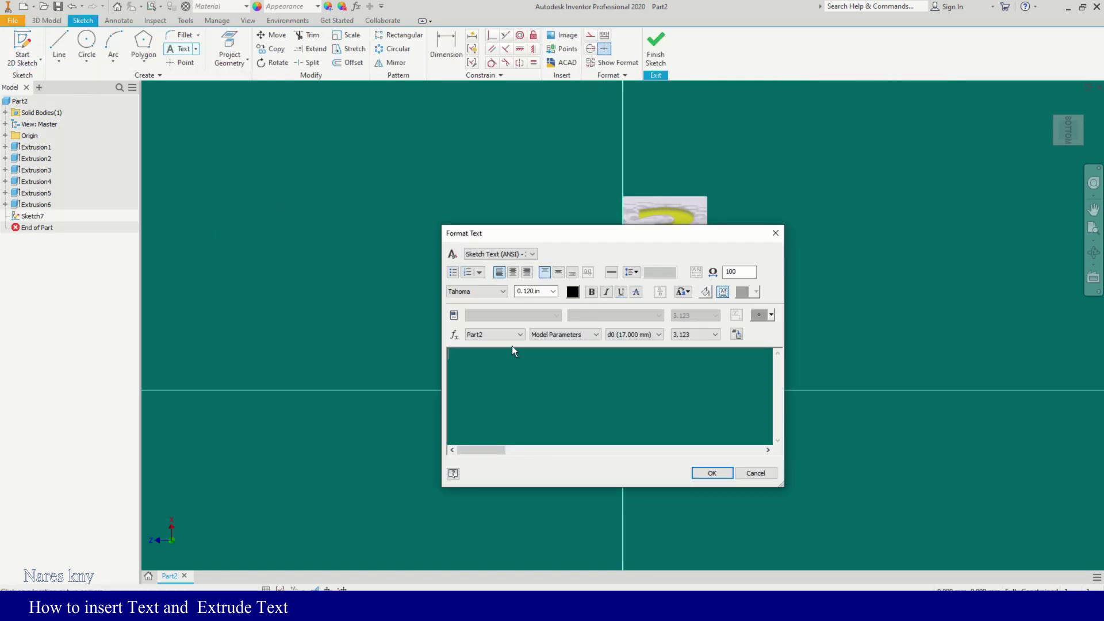
{"action": "left_click", "coordinate": [553, 291]}
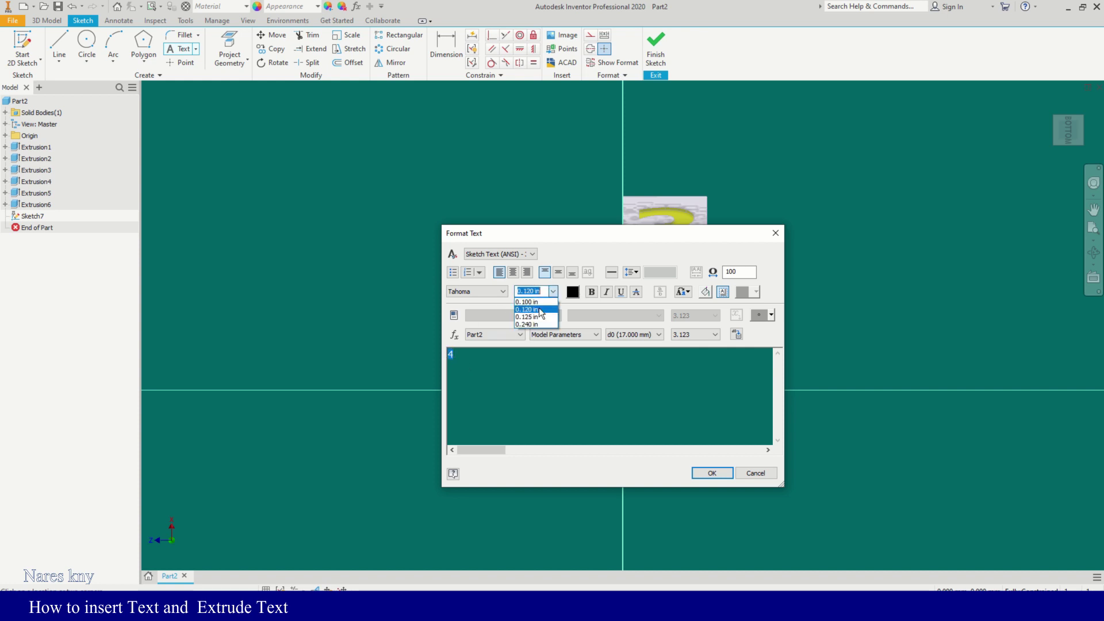
{"action": "left_click", "coordinate": [591, 292]}
{"action": "left_click", "coordinate": [716, 474]}
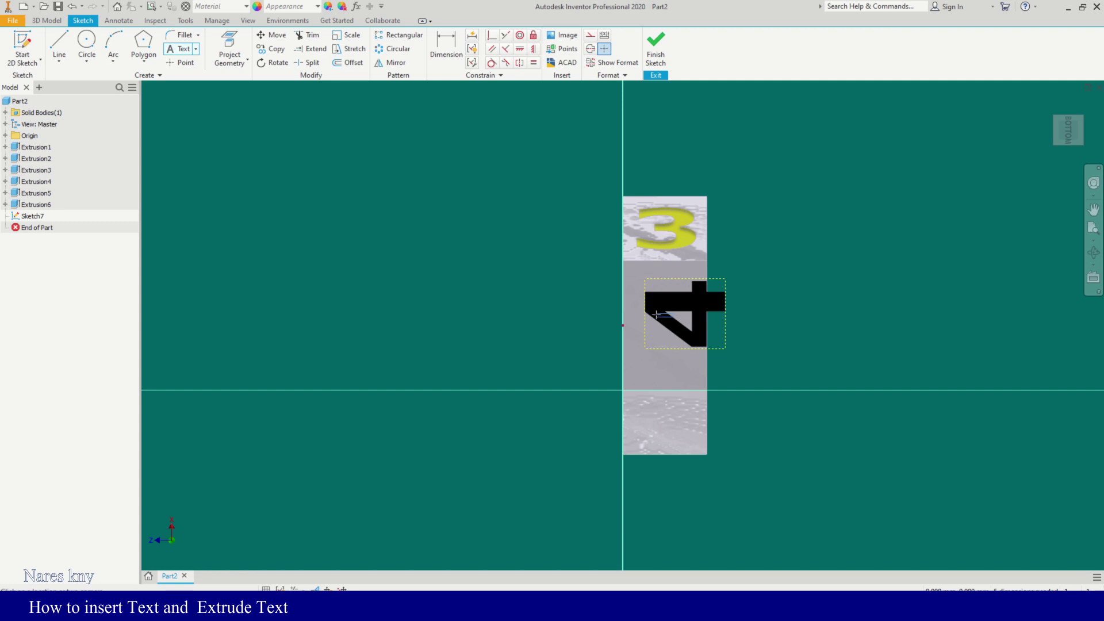
{"action": "key", "text": "Escape"}
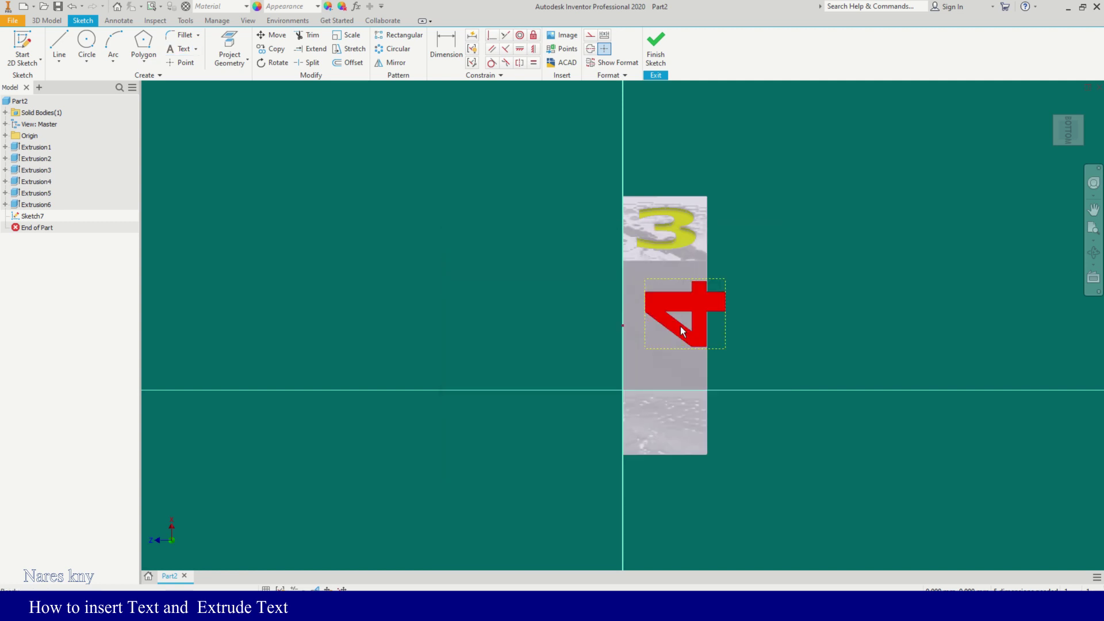
- Rotate the number 4 upright and move it to the middle of its side face, closing the sketch
{"action": "left_click", "coordinate": [278, 63]}
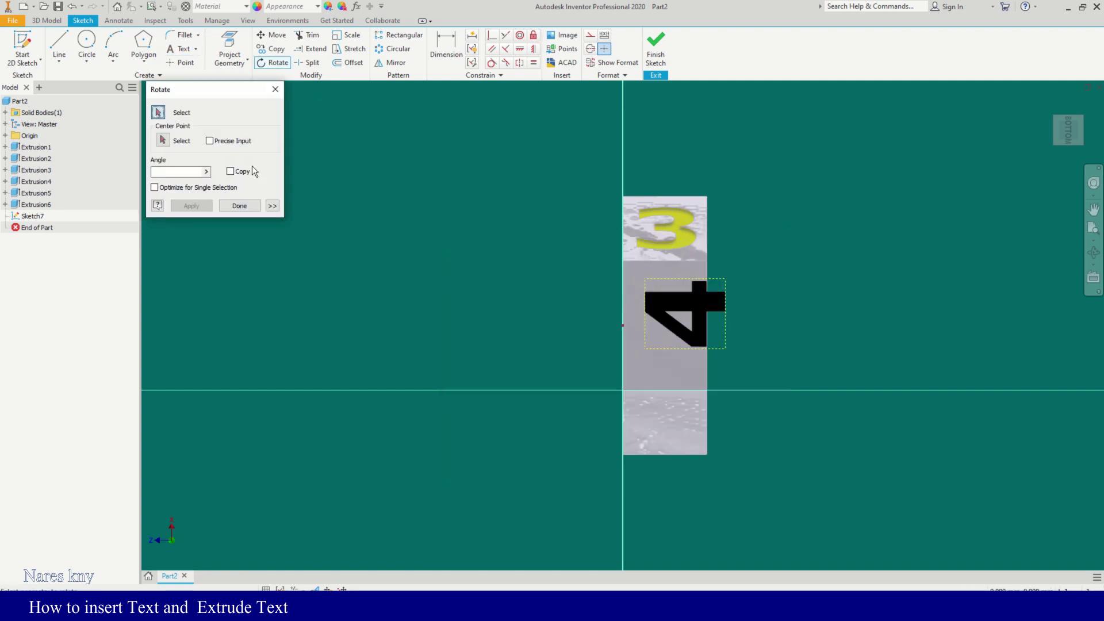
{"action": "left_click", "coordinate": [666, 301]}
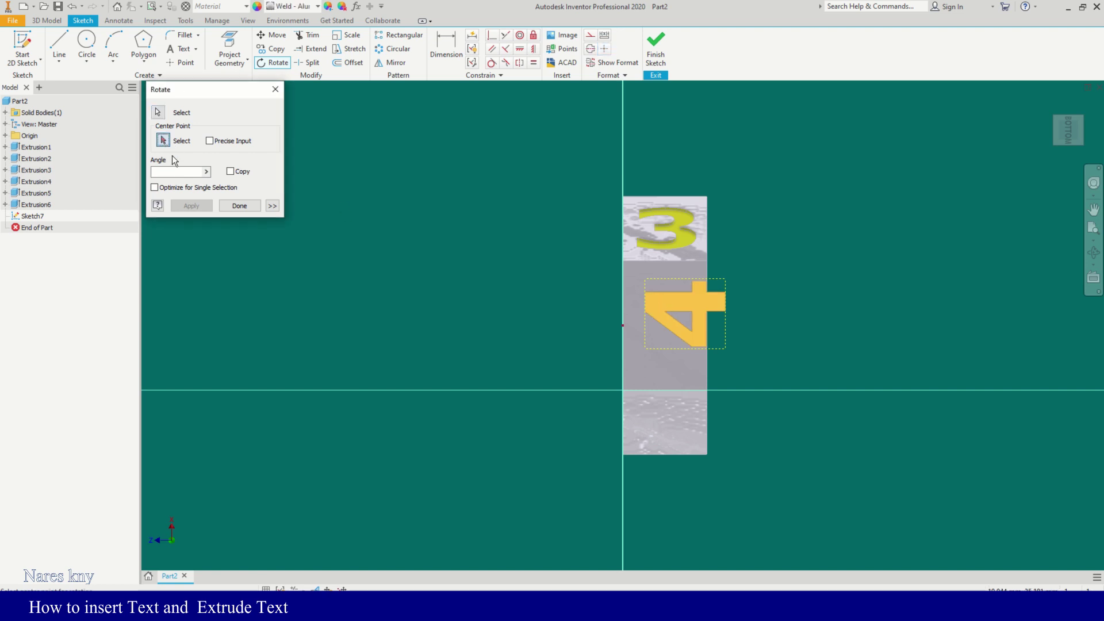
{"action": "left_click", "coordinate": [723, 349]}
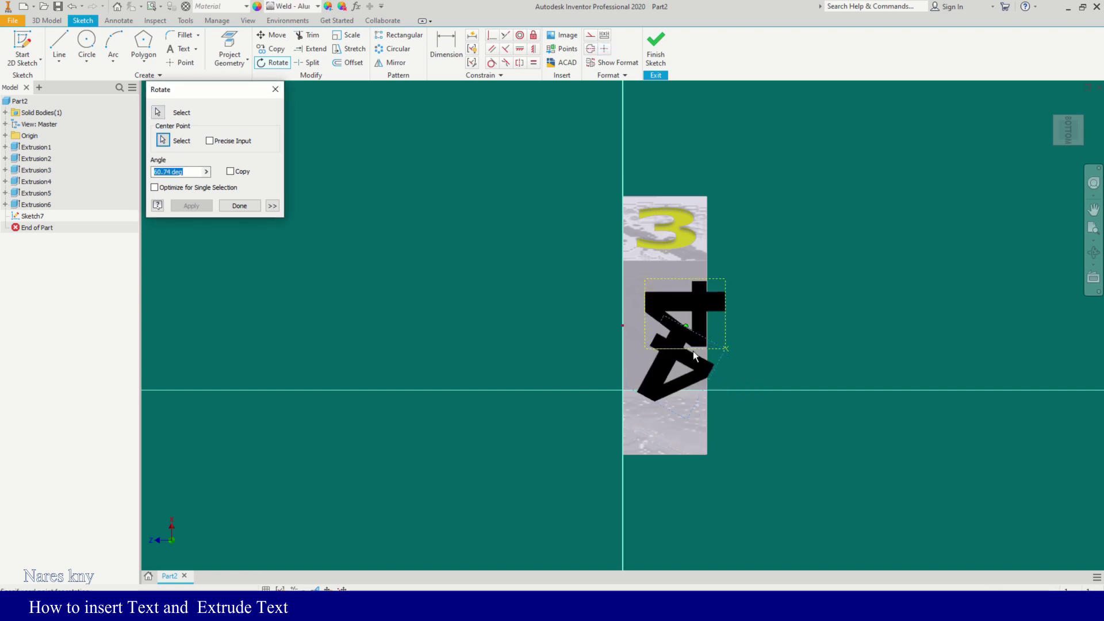
{"action": "left_click", "coordinate": [744, 348]}
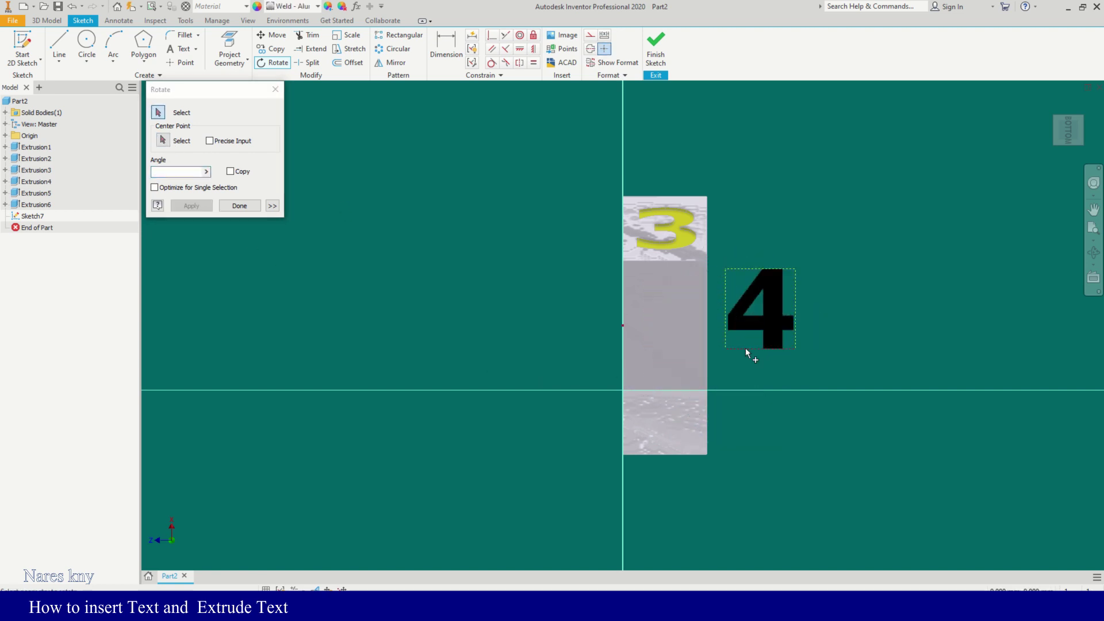
{"action": "left_click", "coordinate": [238, 206]}
{"action": "left_click_drag", "start_coordinate": [764, 323], "coordinate": [668, 334]}
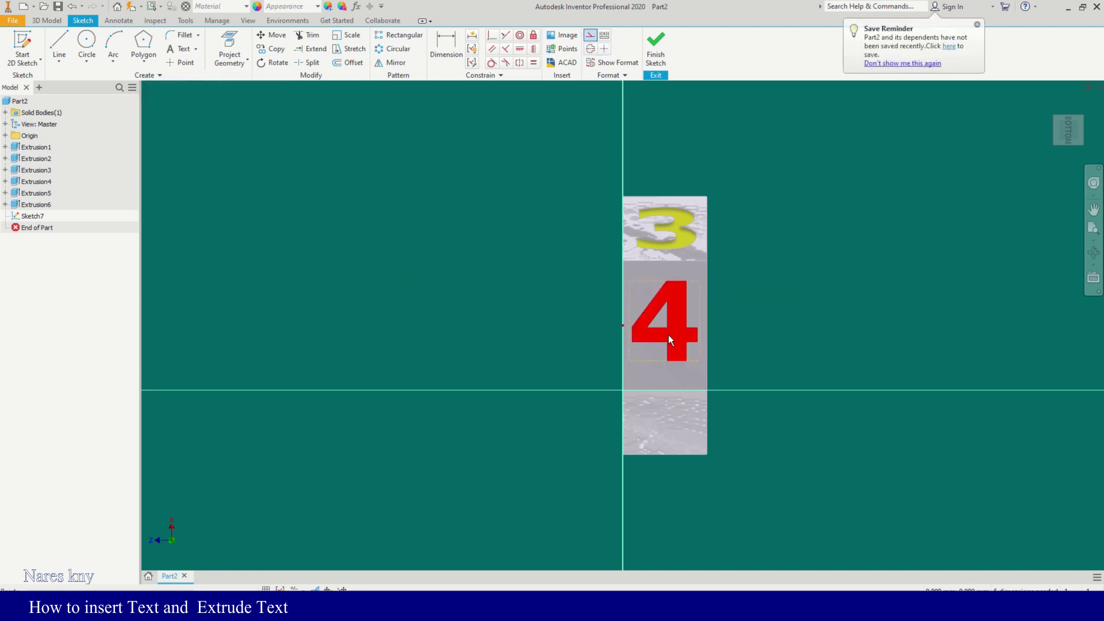
{"action": "left_click", "coordinate": [655, 46]}
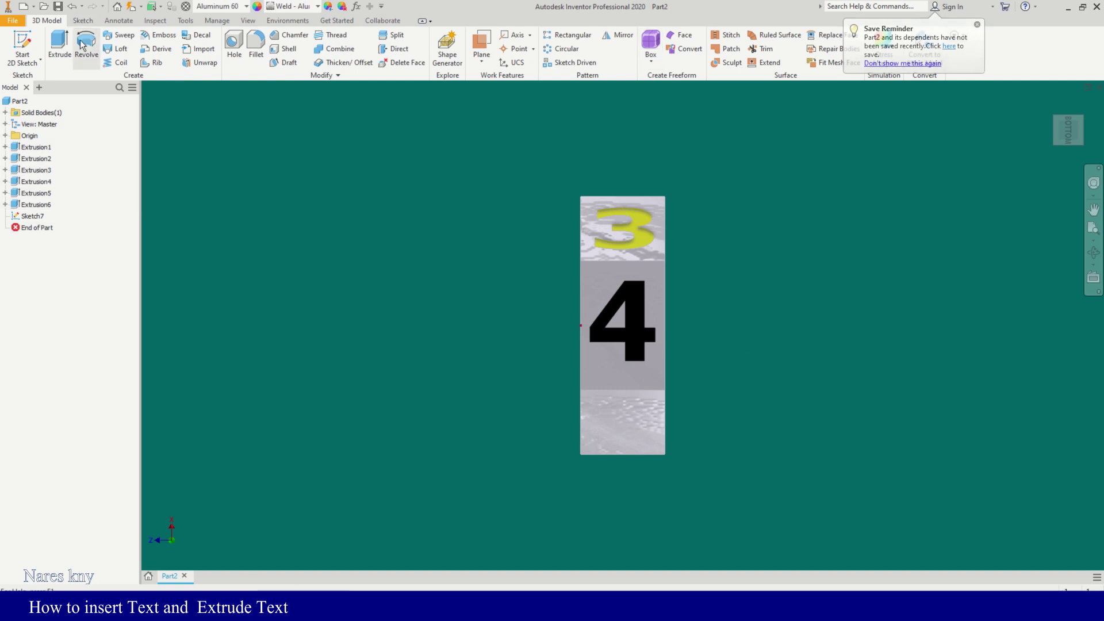
- Cut the number 4 text 0.2 mm deep into its side face with Extrude in the flipped direction
{"action": "left_click", "coordinate": [59, 46]}
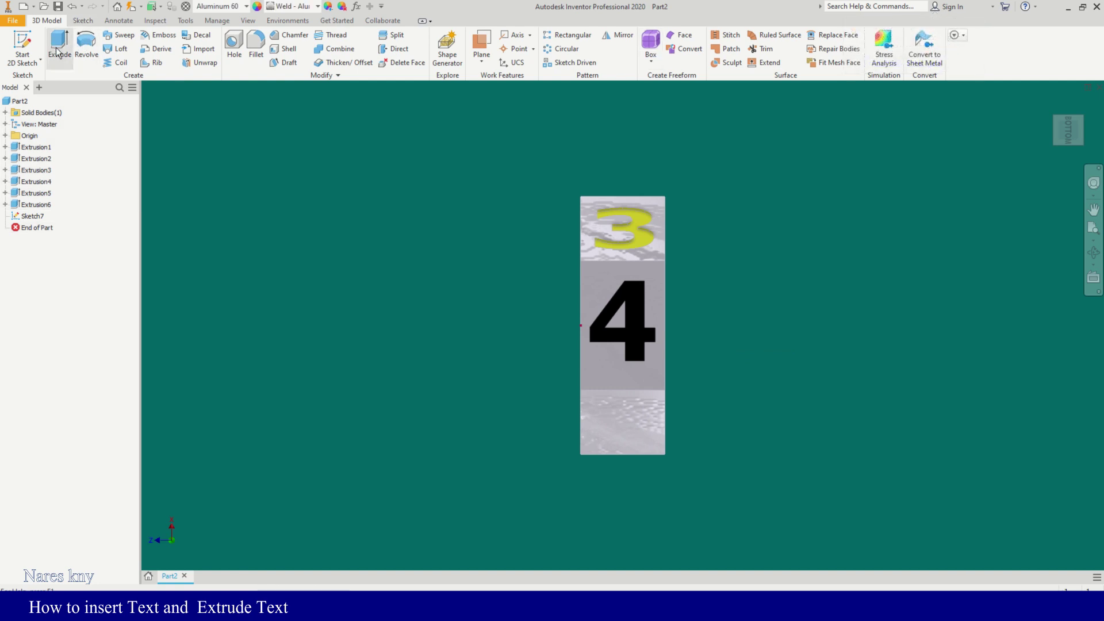
{"action": "left_click", "coordinate": [589, 334]}
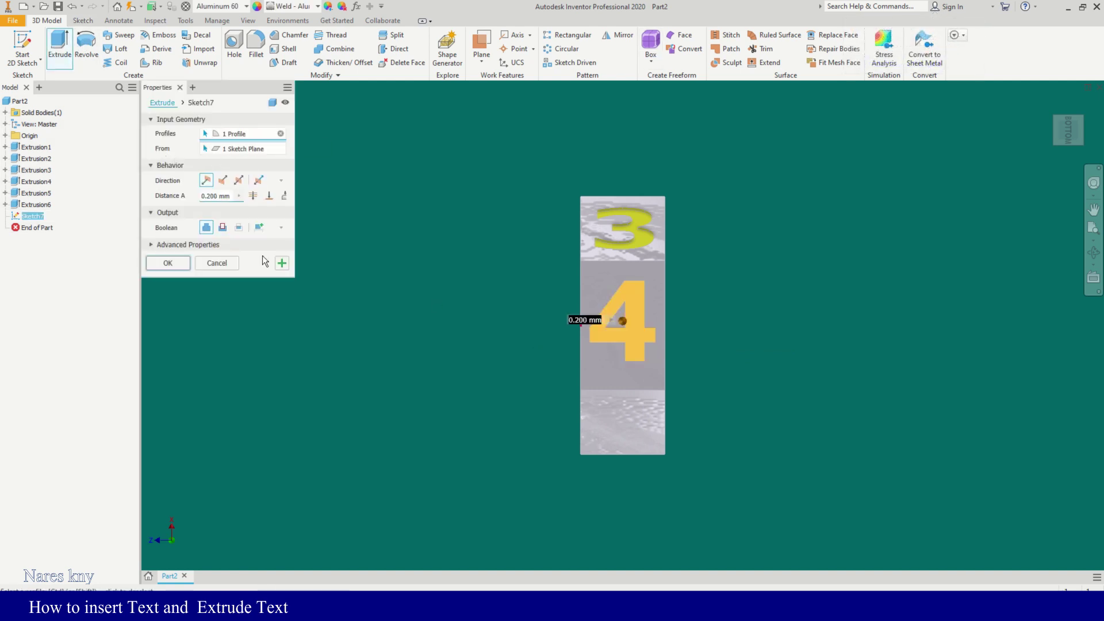
{"action": "left_click", "coordinate": [222, 226]}
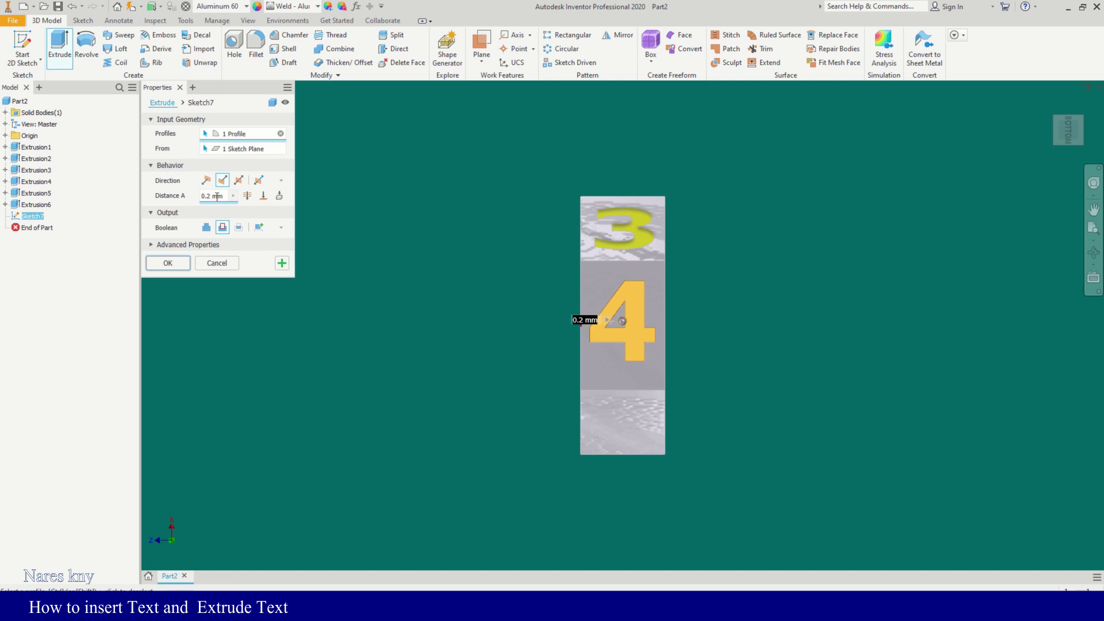
{"action": "left_click", "coordinate": [168, 263]}
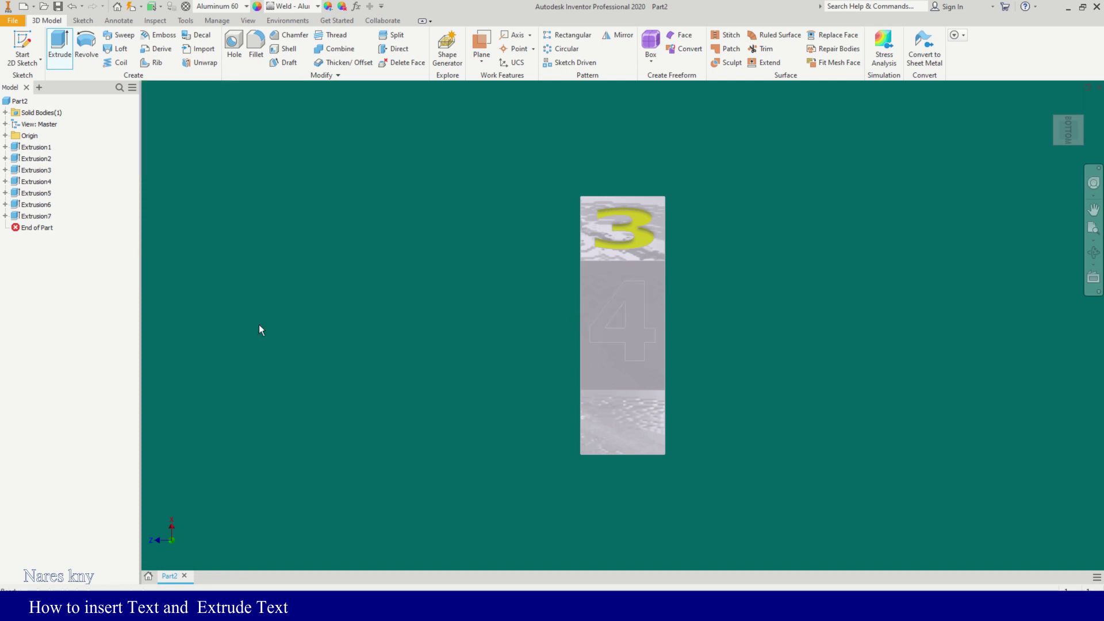
- Apply the Canary appearance from the document appearances to the engraved number 4 extrusion
{"action": "left_click", "coordinate": [598, 333]}
{"action": "left_click", "coordinate": [185, 21]}
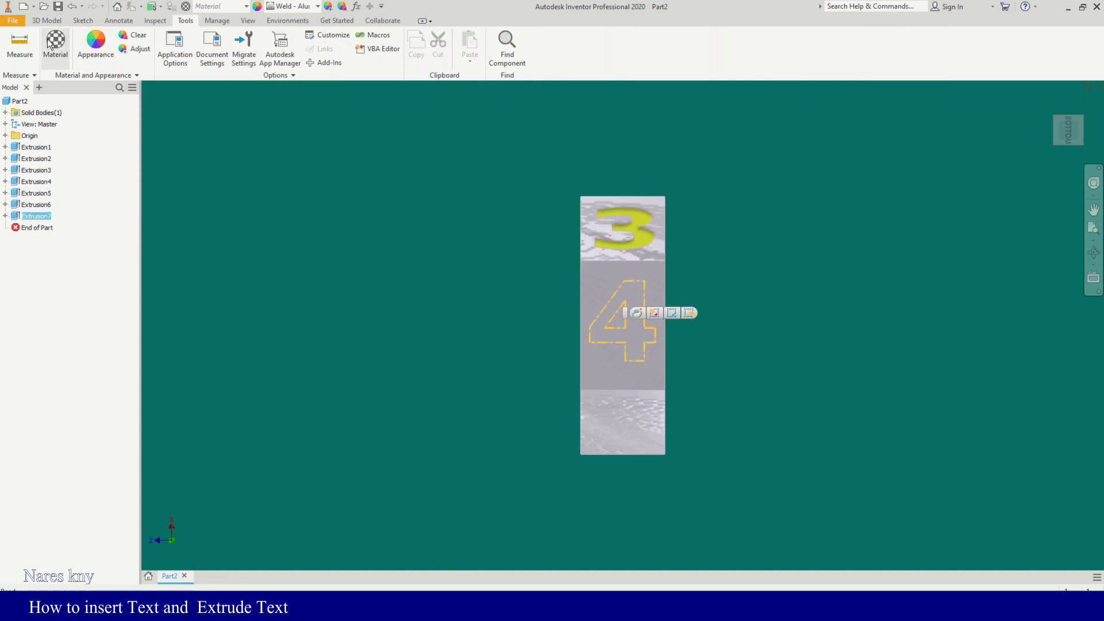
{"action": "left_click", "coordinate": [168, 169]}
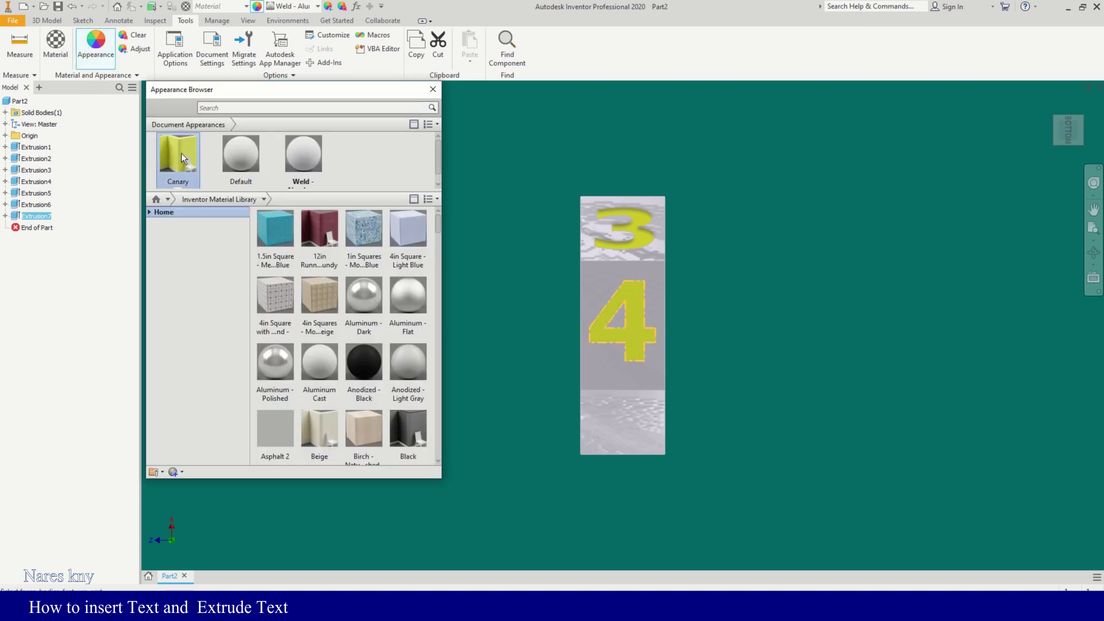
{"action": "left_click", "coordinate": [432, 89]}
- Start a 2D sketch on the next blank side face below the engraved number 4, viewed face-on
{"action": "key", "text": "F4"}
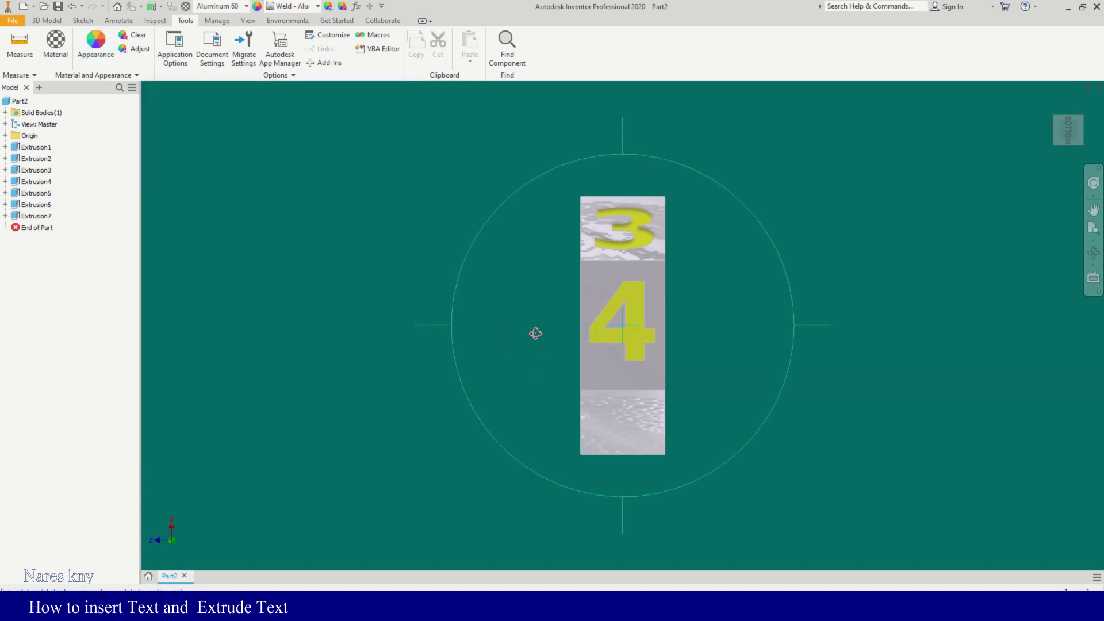
{"action": "left_click_drag", "start_coordinate": [535, 330], "coordinate": [488, 201]}
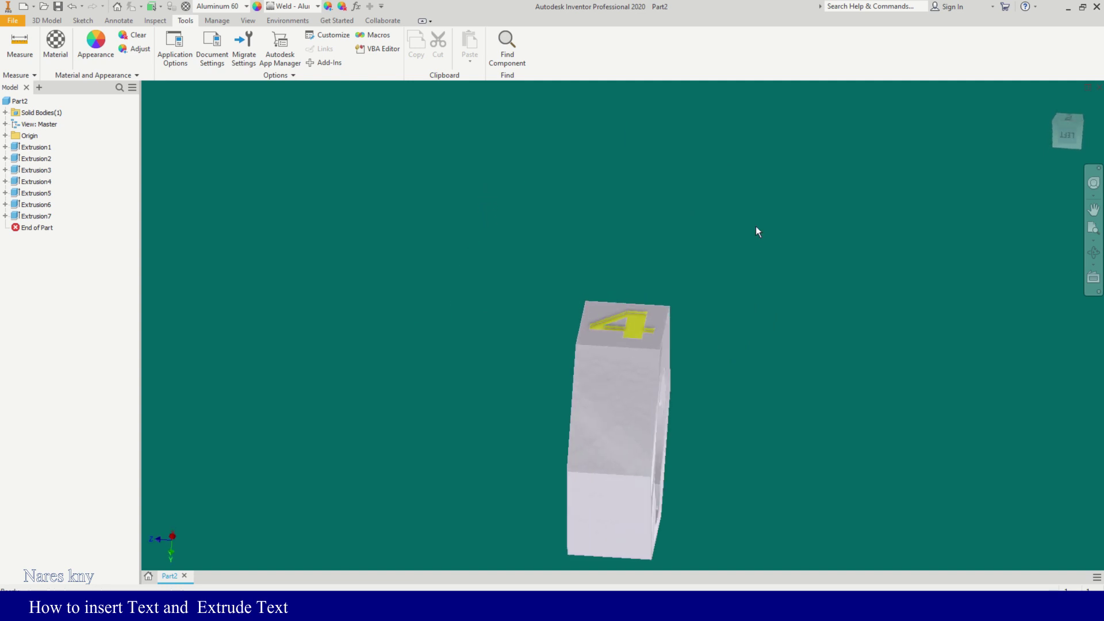
{"action": "left_click", "coordinate": [642, 415]}
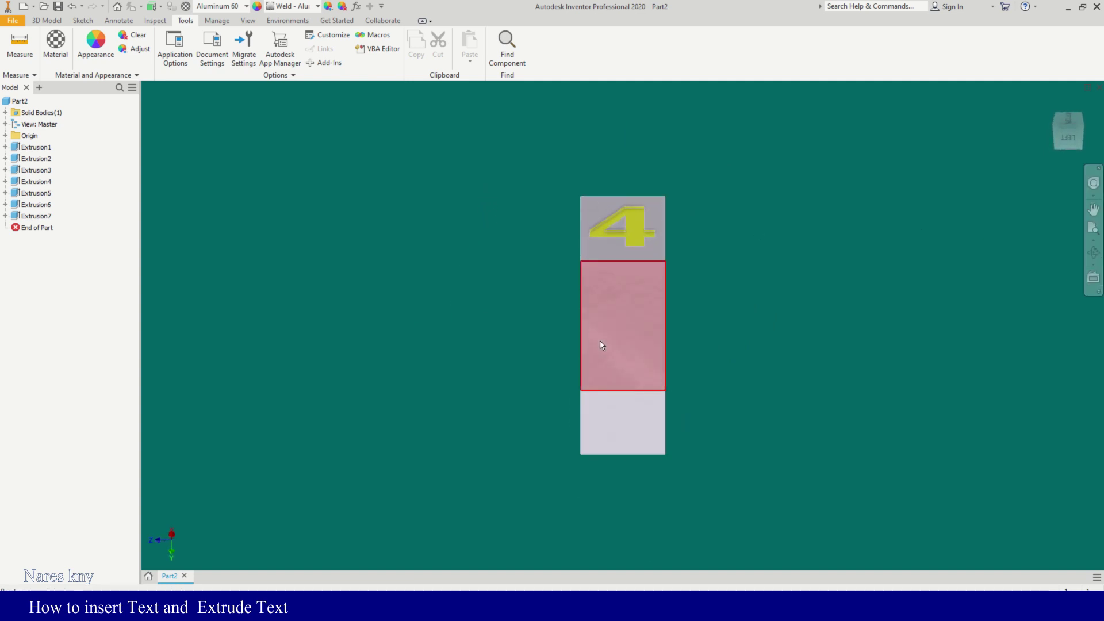
{"action": "left_click", "coordinate": [84, 20]}
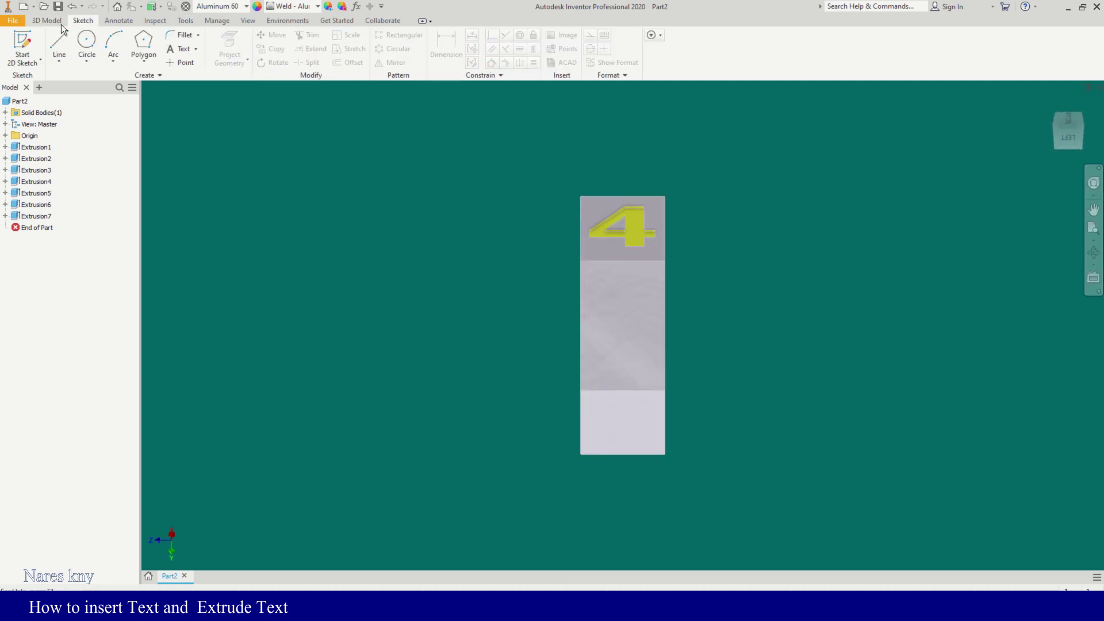
{"action": "left_click", "coordinate": [23, 62]}
{"action": "left_click", "coordinate": [17, 82]}
{"action": "left_click", "coordinate": [21, 62]}
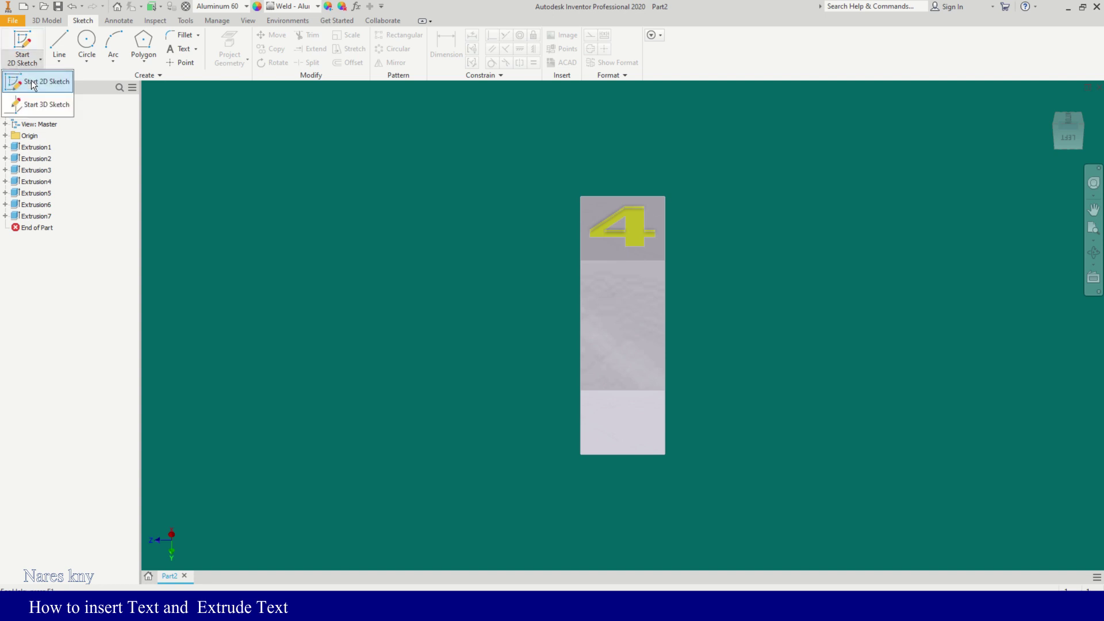
{"action": "left_click", "coordinate": [31, 84]}
{"action": "left_click", "coordinate": [582, 309]}
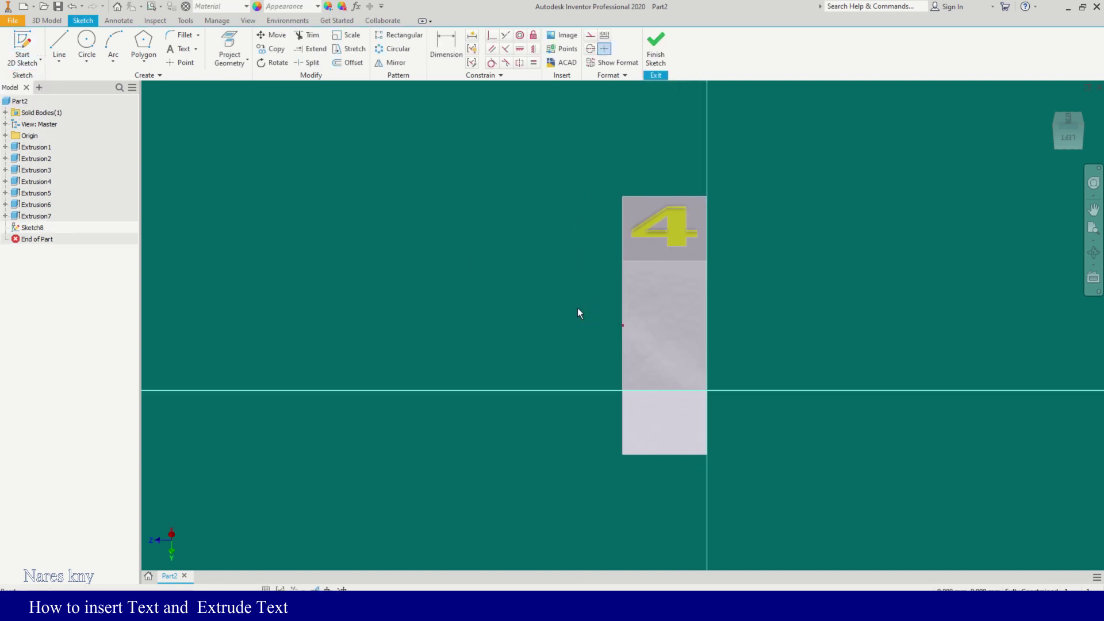
- Add the text "5" to the new sketch in bold Tahoma at a height of 0.240 in
{"action": "left_click", "coordinate": [179, 49]}
{"action": "left_click_drag", "start_coordinate": [656, 332], "coordinate": [694, 363]}
{"action": "type", "text": "5"}
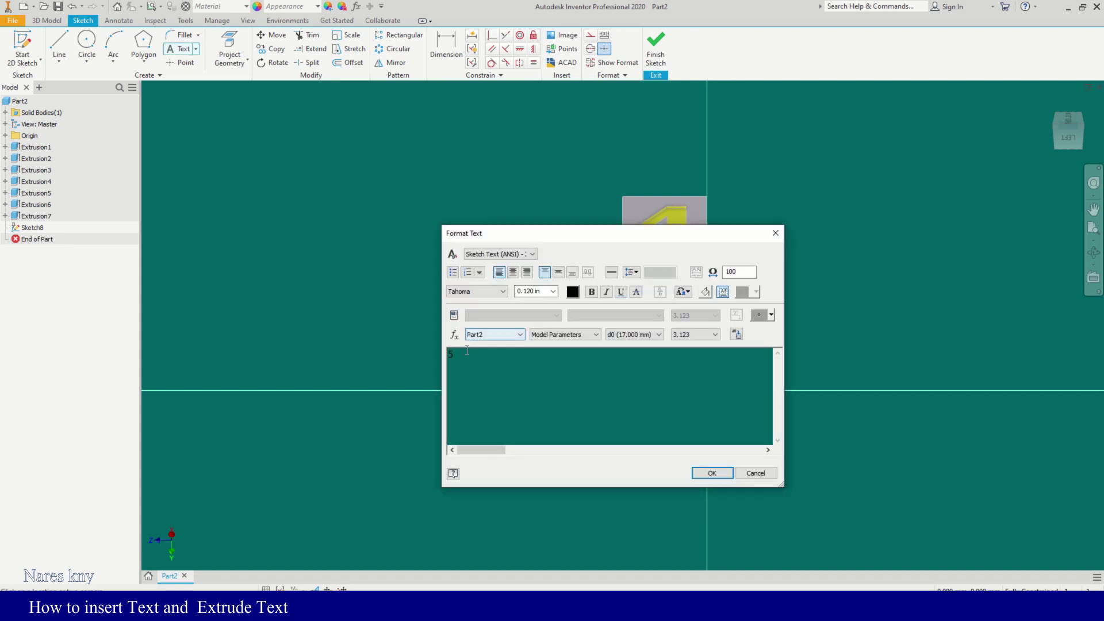
{"action": "left_click_drag", "start_coordinate": [458, 355], "coordinate": [447, 358]}
{"action": "left_click", "coordinate": [543, 324]}
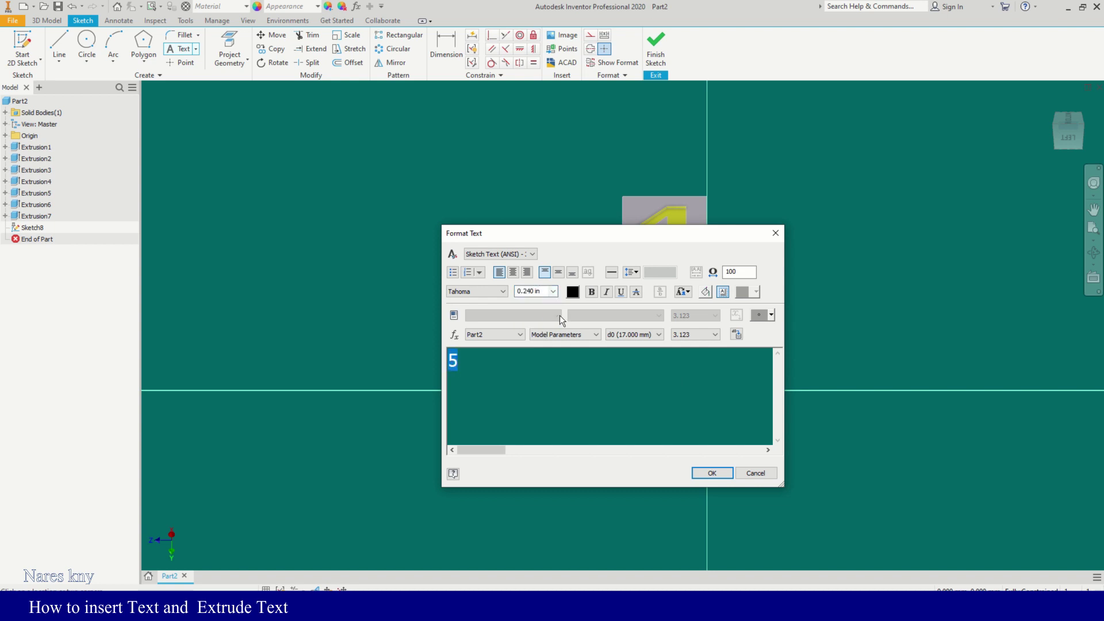
{"action": "left_click", "coordinate": [711, 472]}
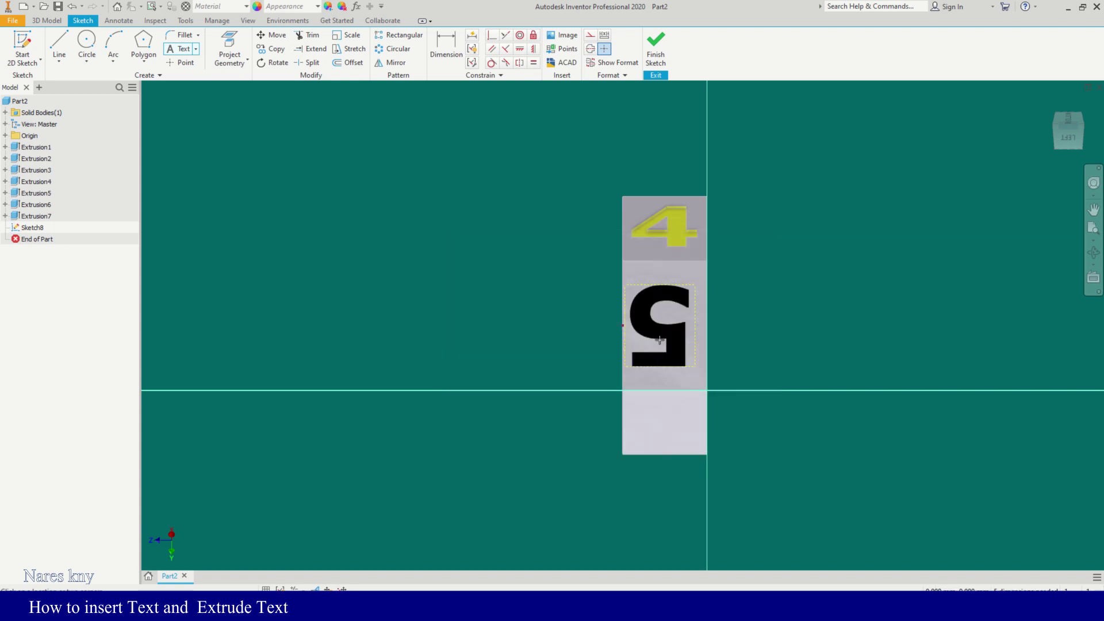
- Rotate the text 5 by half a turn so it reads upright and centre it on its side face, finishing the sketch
{"action": "left_click", "coordinate": [280, 62]}
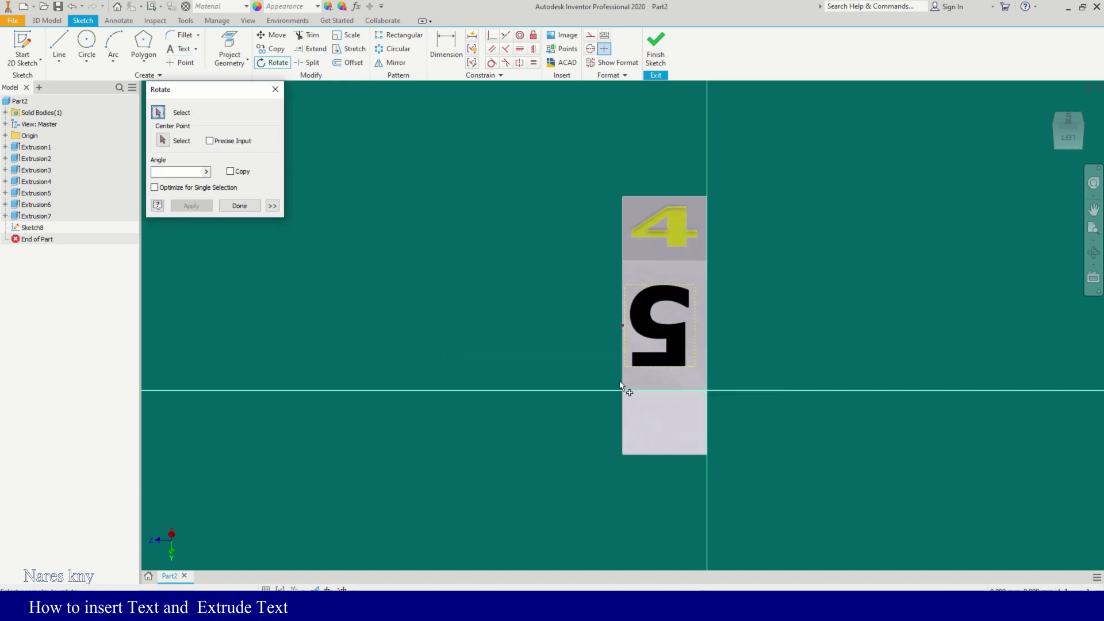
{"action": "left_click", "coordinate": [649, 330]}
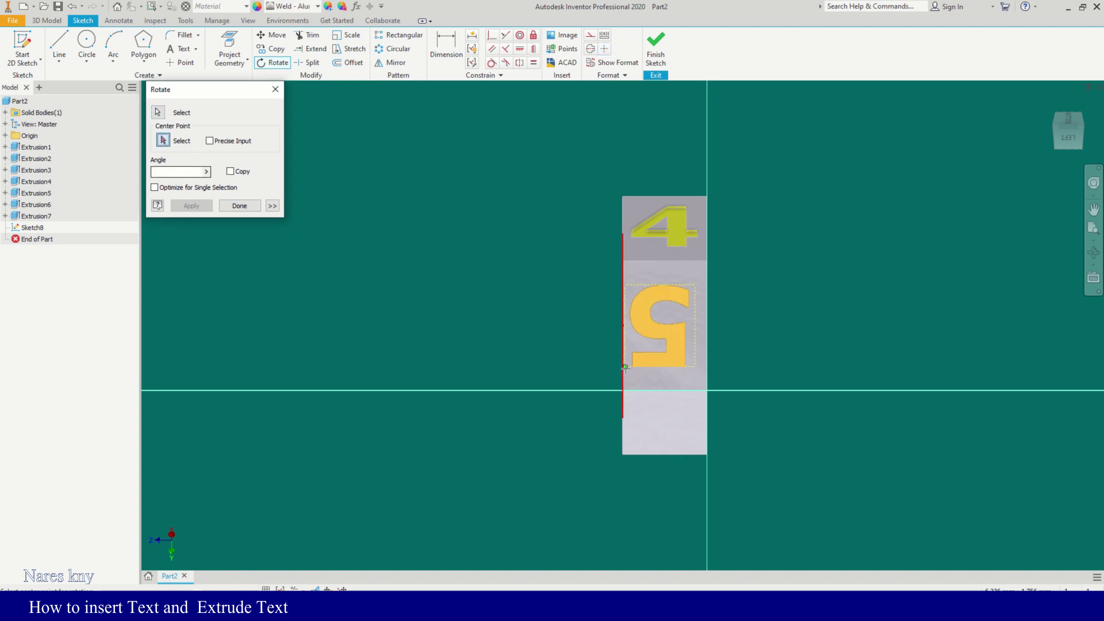
{"action": "left_click", "coordinate": [624, 285]}
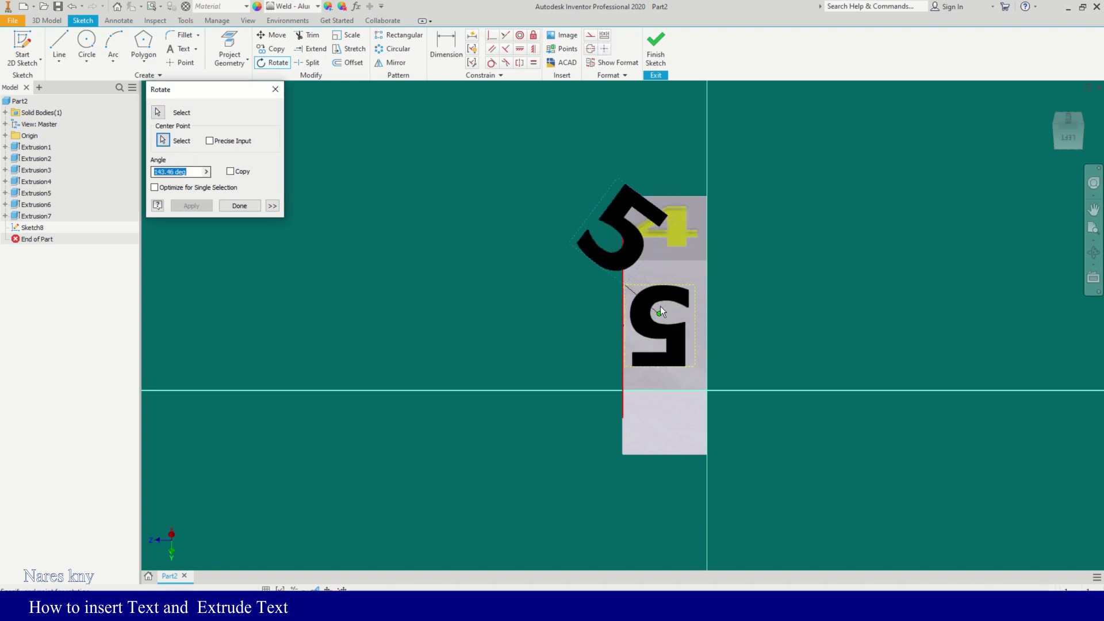
{"action": "left_click", "coordinate": [659, 288]}
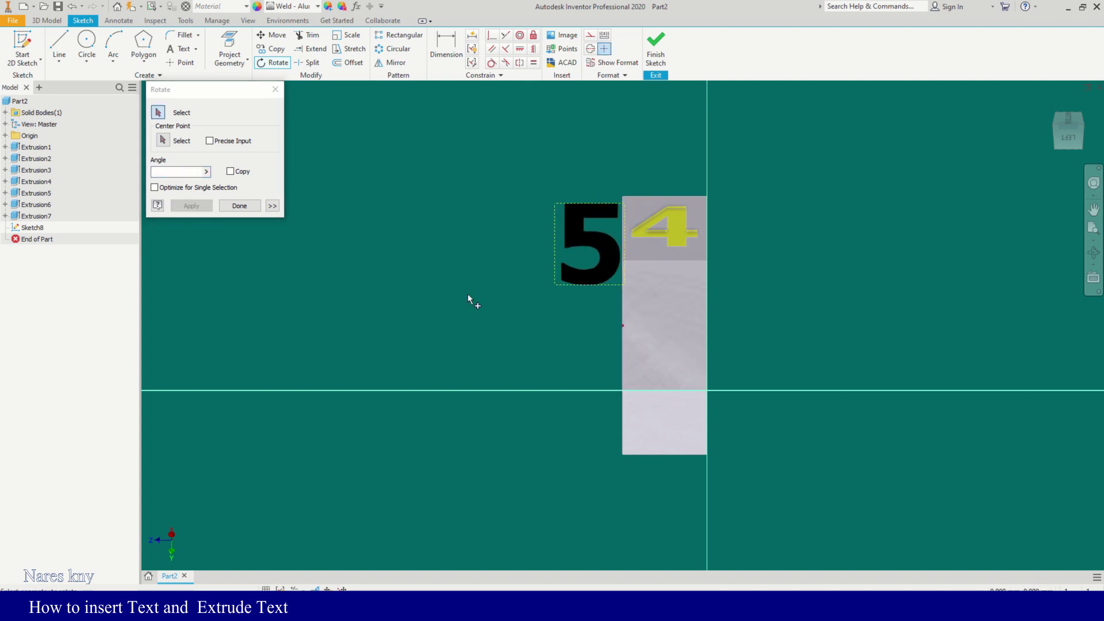
{"action": "left_click", "coordinate": [248, 205]}
{"action": "left_click_drag", "start_coordinate": [596, 251], "coordinate": [669, 329]}
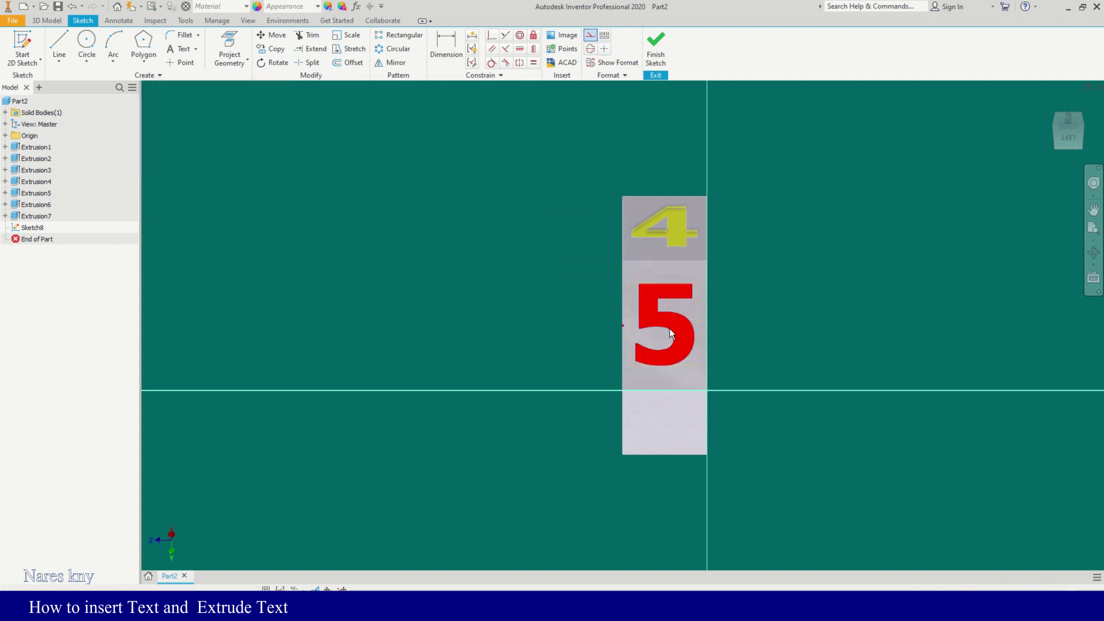
{"action": "left_click", "coordinate": [656, 58]}
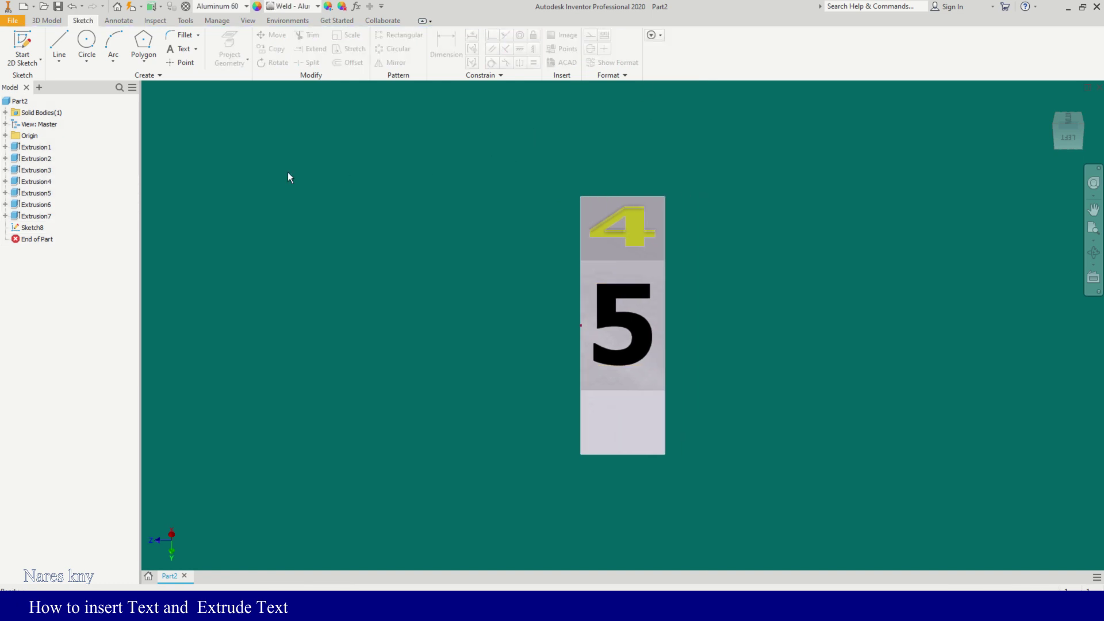
- Cut the number 5 text 0.2 mm deep into its side face with Extrude in the flipped direction
{"action": "left_click", "coordinate": [46, 20]}
{"action": "key", "text": "e"}
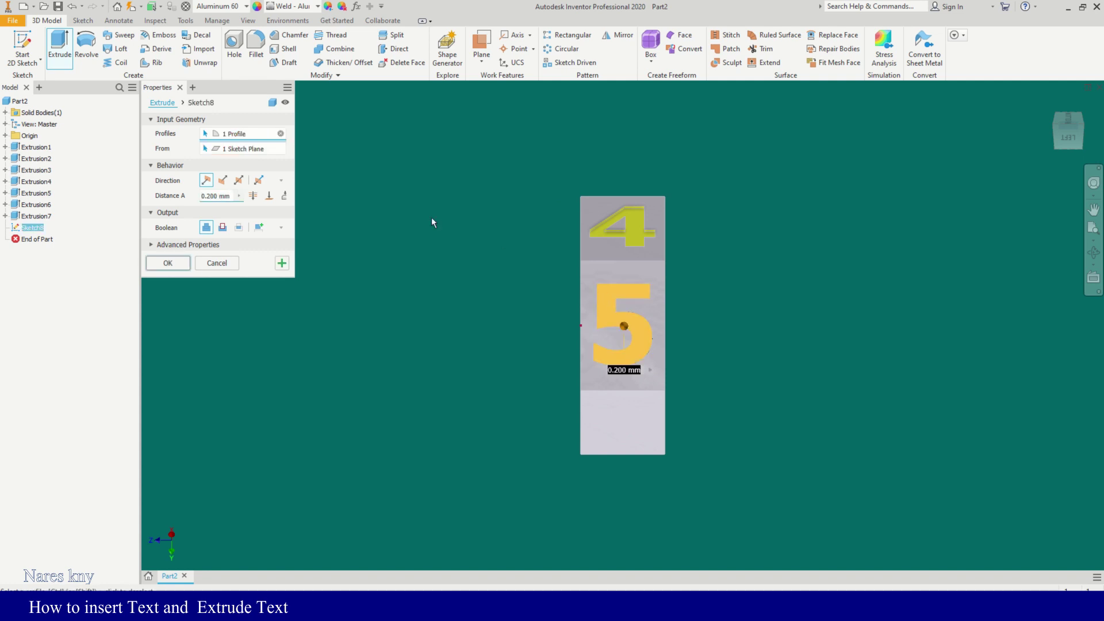
{"action": "left_click", "coordinate": [222, 180]}
{"action": "left_click", "coordinate": [222, 227]}
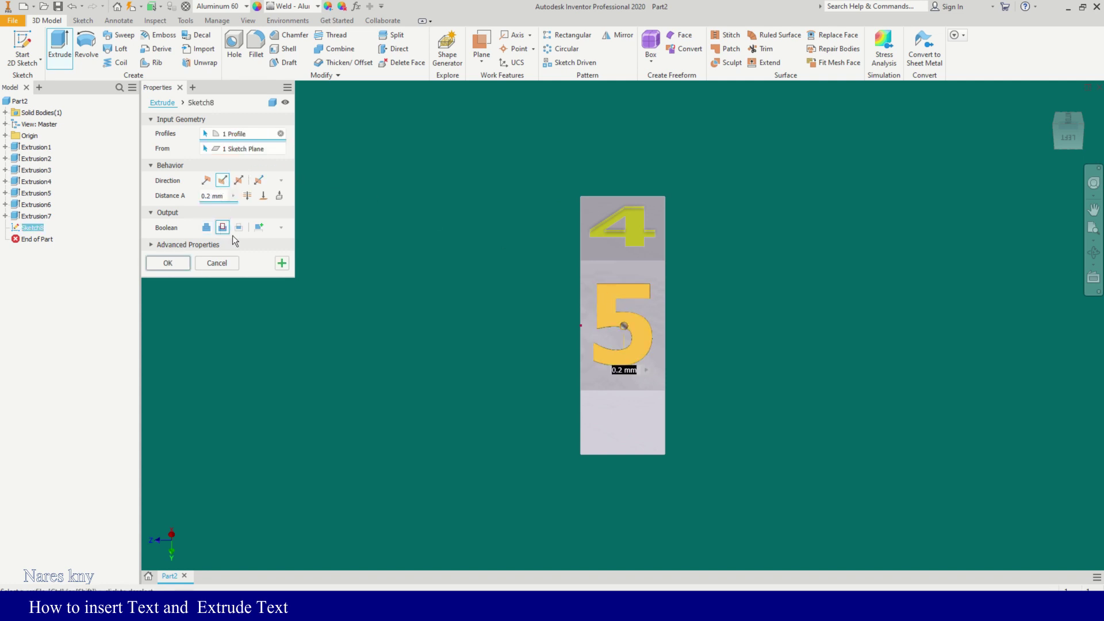
{"action": "left_click", "coordinate": [175, 265]}
- Apply the Canary appearance from the document appearances to the engraved number 5 extrusion
{"action": "middle_click_drag", "start_coordinate": [562, 323], "coordinate": [517, 333], "text": "shift"}
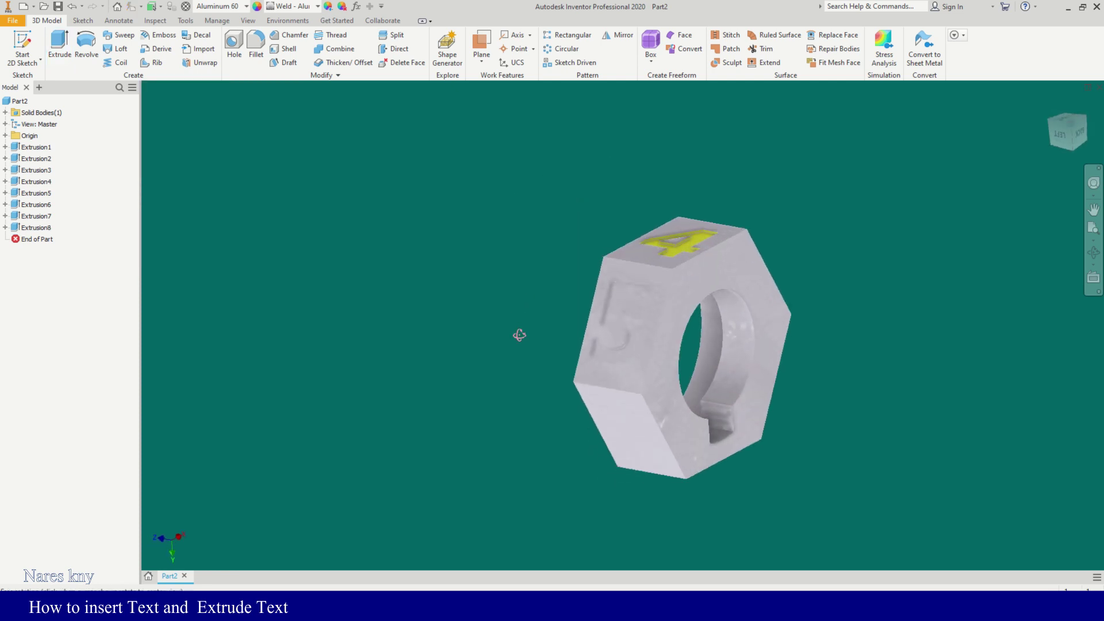
{"action": "left_click", "coordinate": [29, 229]}
{"action": "left_click", "coordinate": [185, 20]}
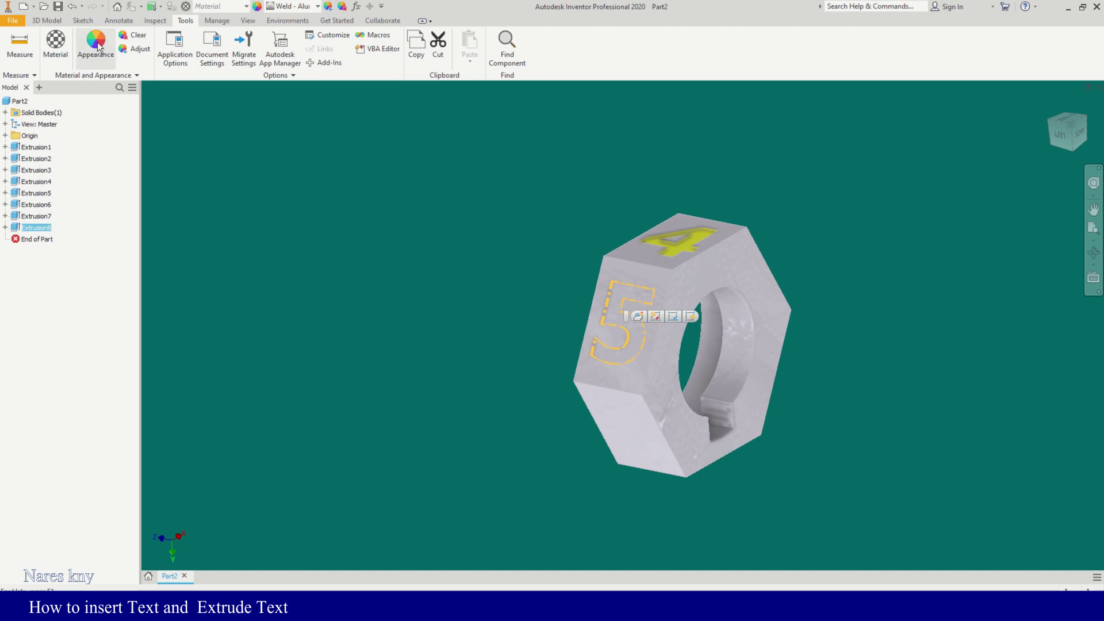
{"action": "left_click", "coordinate": [98, 47]}
{"action": "left_click", "coordinate": [182, 153]}
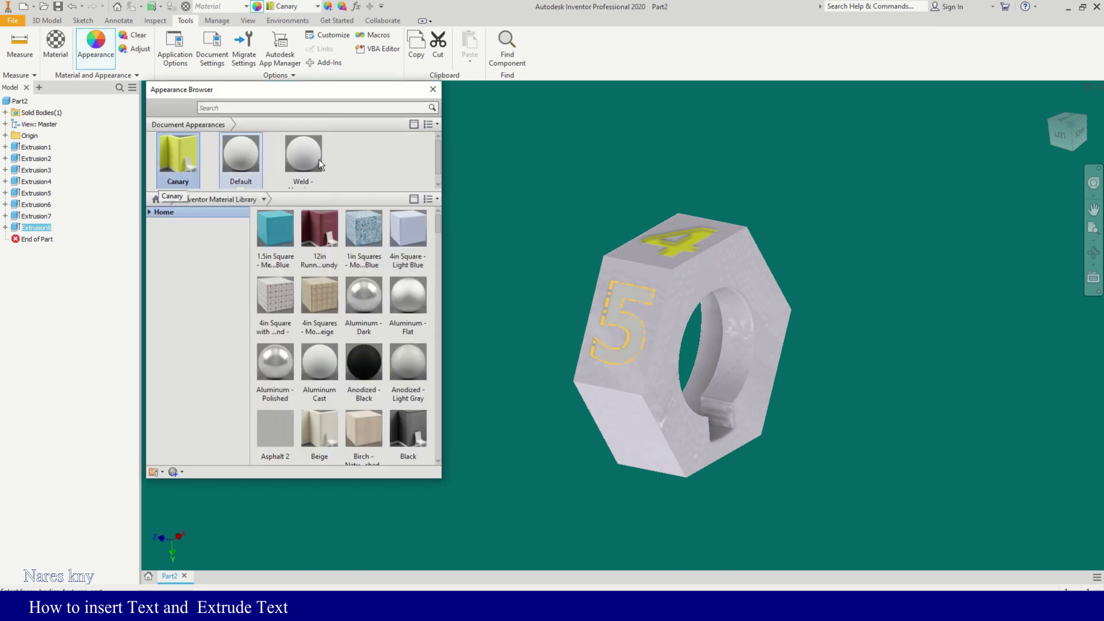
{"action": "left_click", "coordinate": [433, 89]}
- Start a 2D sketch on the blank side face between the engraved numbers 5 and 1, viewed face-on
{"action": "middle_click_drag", "start_coordinate": [527, 371], "coordinate": [544, 251], "text": "shift"}
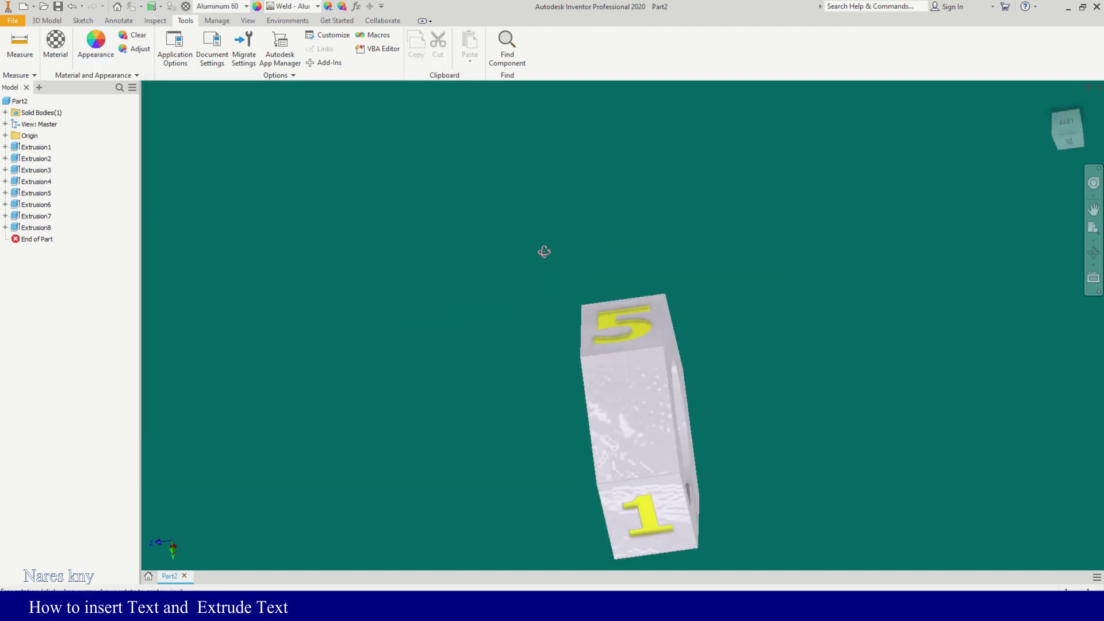
{"action": "left_click", "coordinate": [1092, 278]}
{"action": "left_click", "coordinate": [639, 417]}
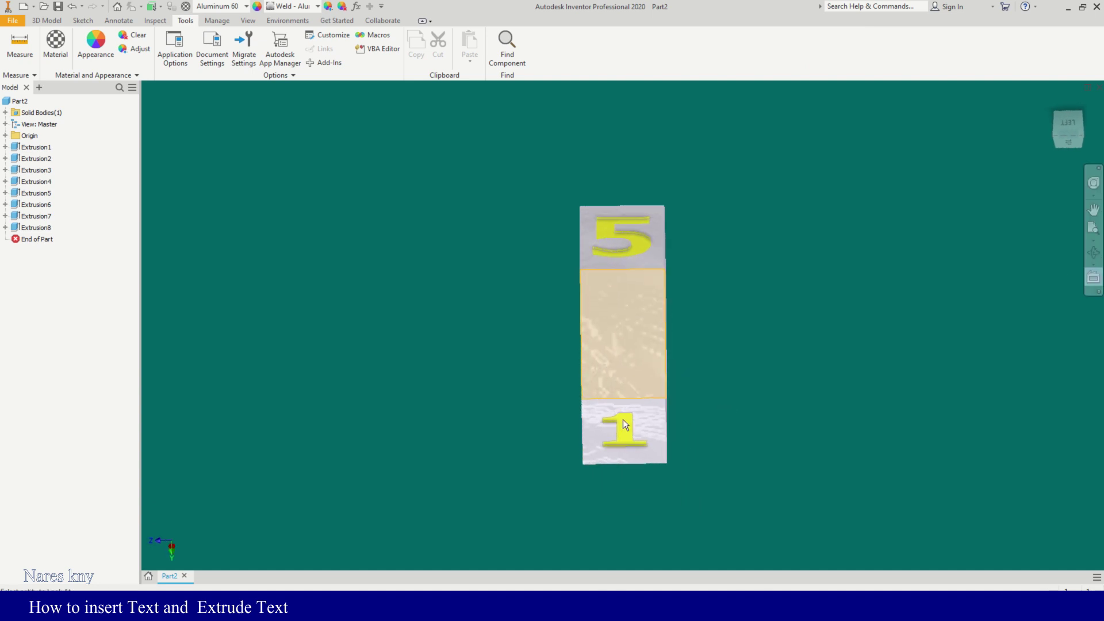
{"action": "left_click", "coordinate": [83, 21]}
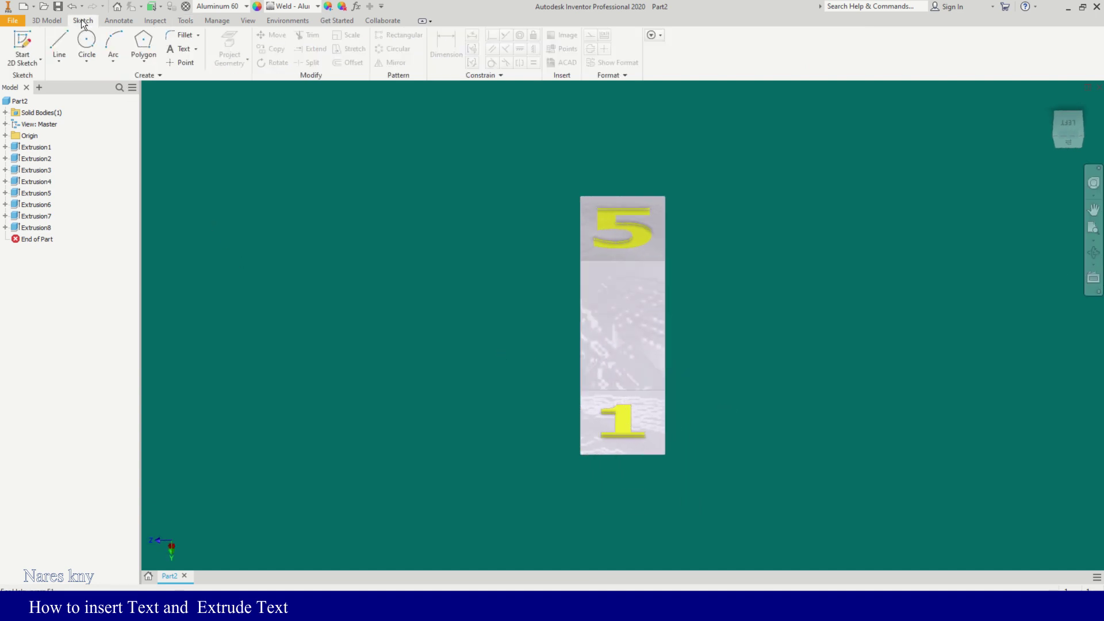
{"action": "left_click", "coordinate": [23, 60]}
{"action": "left_click", "coordinate": [32, 77]}
{"action": "left_click", "coordinate": [602, 311]}
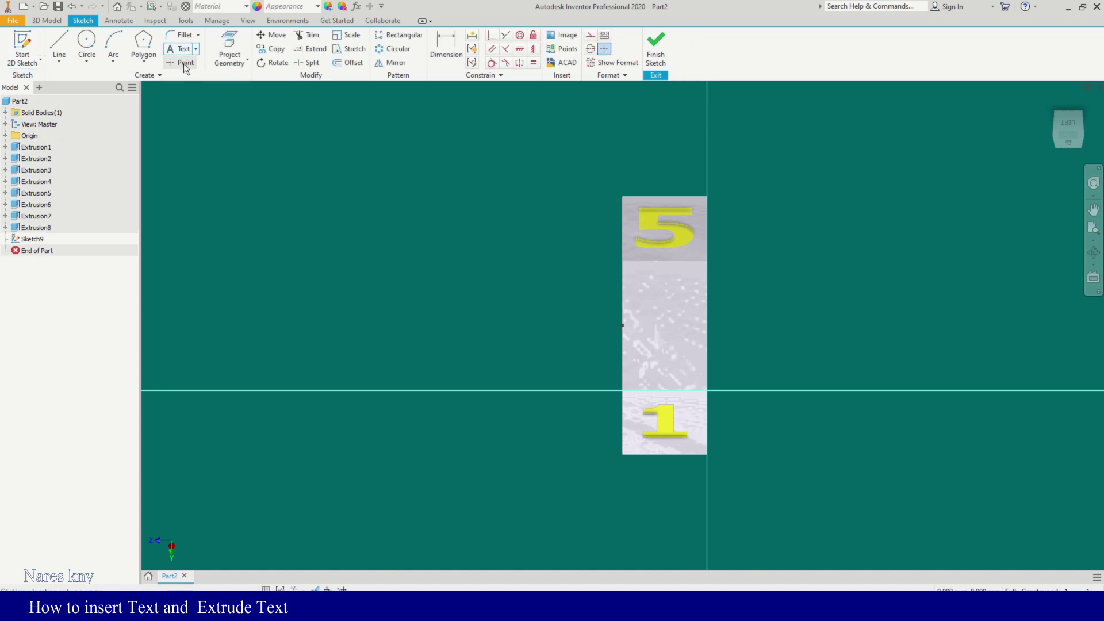
- Add the text "9" to the new sketch in bold Tahoma at the same height as the other numbers
{"action": "left_click", "coordinate": [691, 375]}
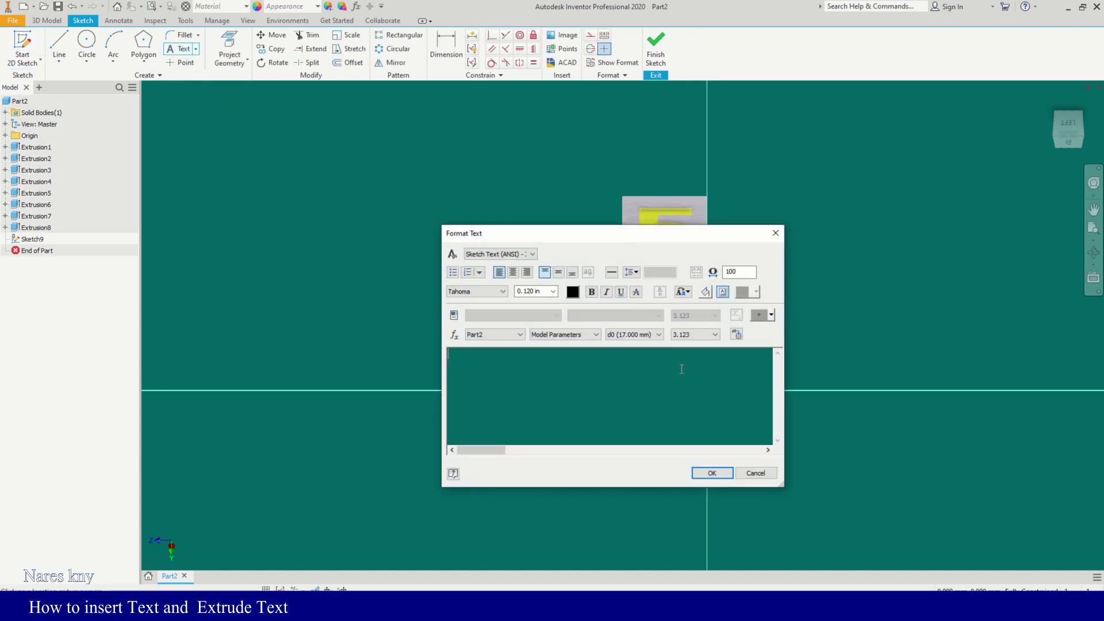
{"action": "left_click", "coordinate": [553, 291]}
{"action": "left_click", "coordinate": [526, 323]}
{"action": "left_click", "coordinate": [591, 291]}
{"action": "type", "text": "9"}
{"action": "left_click", "coordinate": [711, 473]}
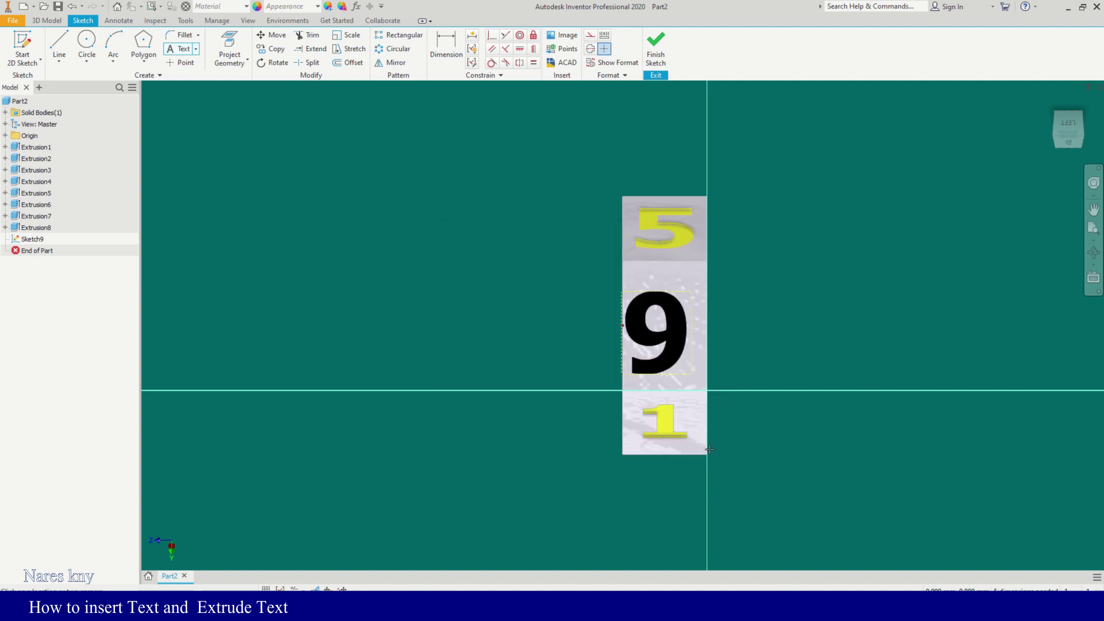
- Rotate the text 9 by half a turn so it reads as 6 and centre it on the side face, finishing the sketch
{"action": "left_click", "coordinate": [277, 64]}
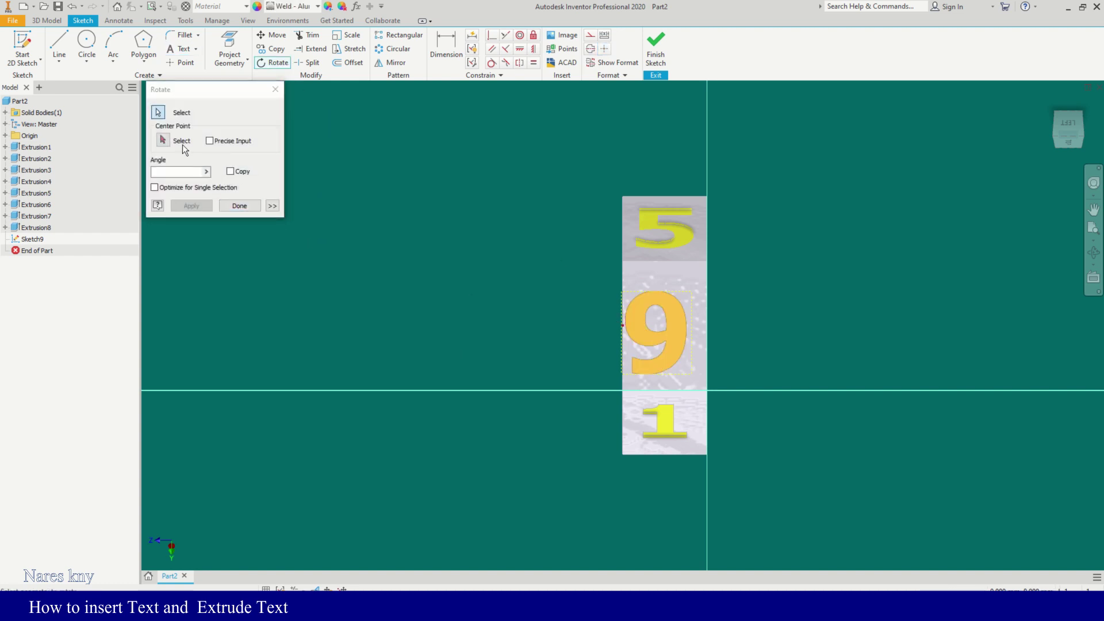
{"action": "left_click", "coordinate": [163, 140]}
{"action": "left_click", "coordinate": [622, 292]}
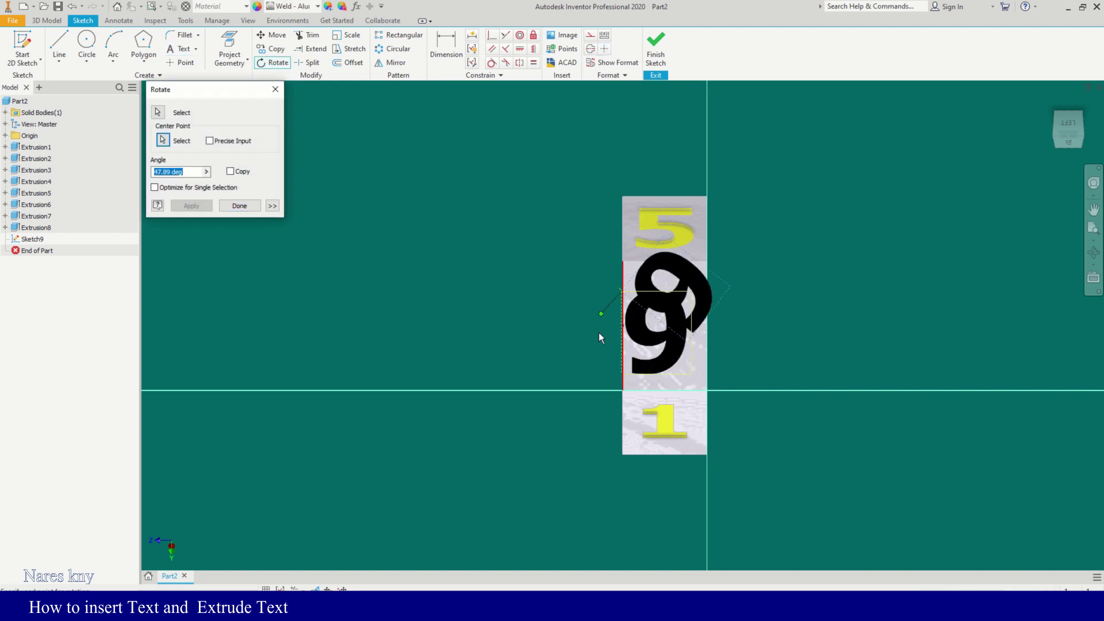
{"action": "left_click", "coordinate": [552, 291]}
{"action": "left_click", "coordinate": [252, 205]}
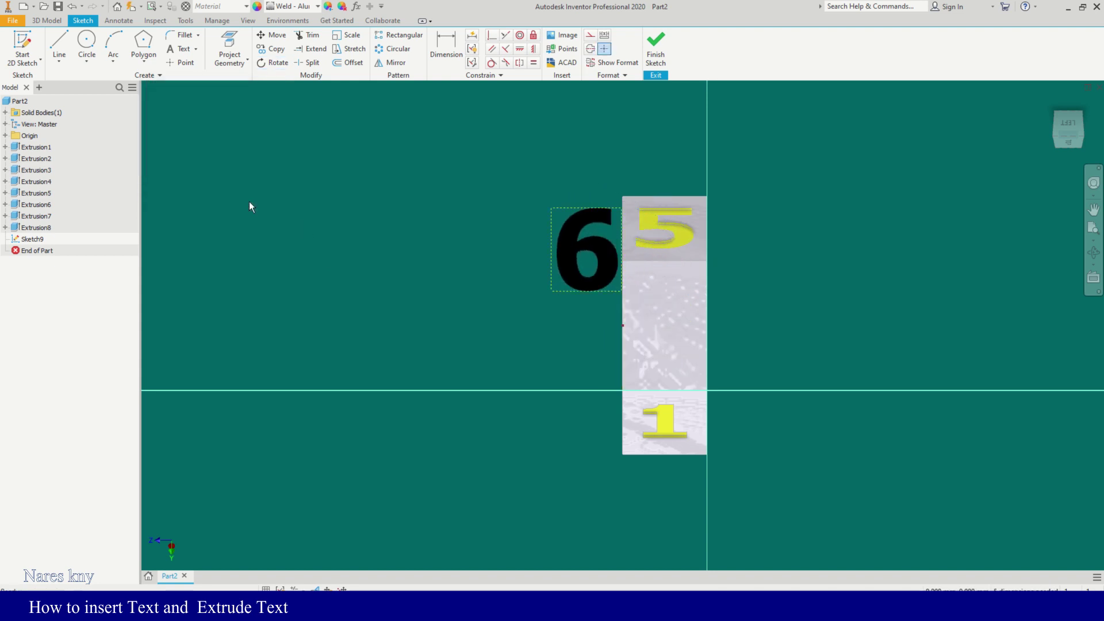
{"action": "mouse_move", "coordinate": [567, 250]}
{"action": "left_mouse_down"}
{"action": "mouse_move", "coordinate": [635, 335]}
{"action": "mouse_move", "coordinate": [646, 324]}
{"action": "left_mouse_up"}
{"action": "left_click", "coordinate": [656, 57]}
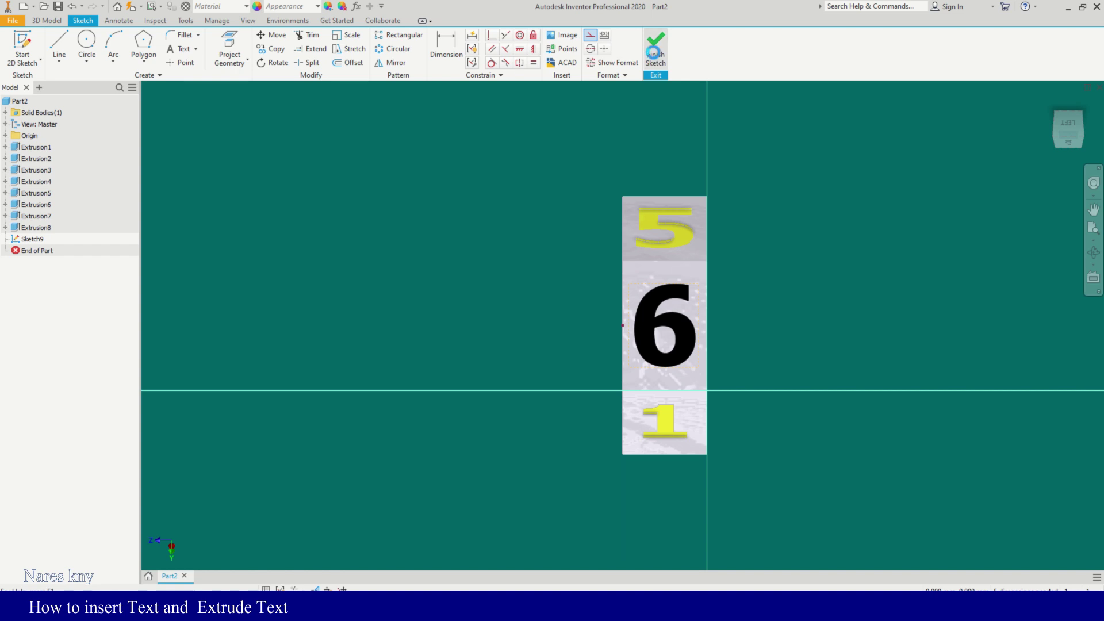
- Cut the number 6 text 0.2 mm deep into its side face with Extrude in the flipped direction
{"action": "left_click", "coordinate": [45, 21]}
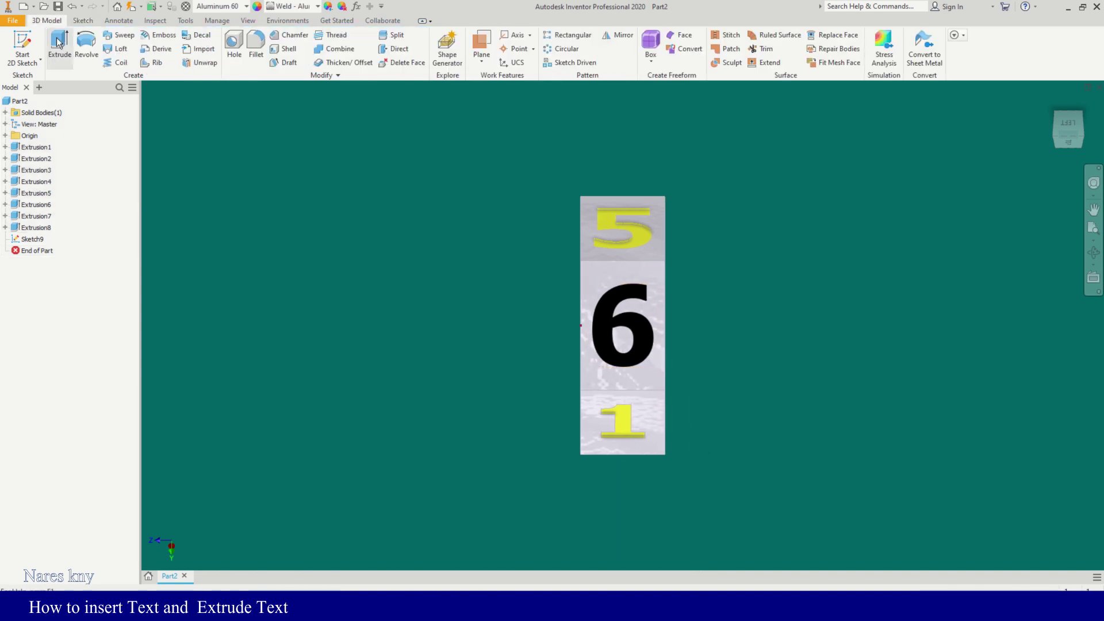
{"action": "left_click", "coordinate": [59, 46]}
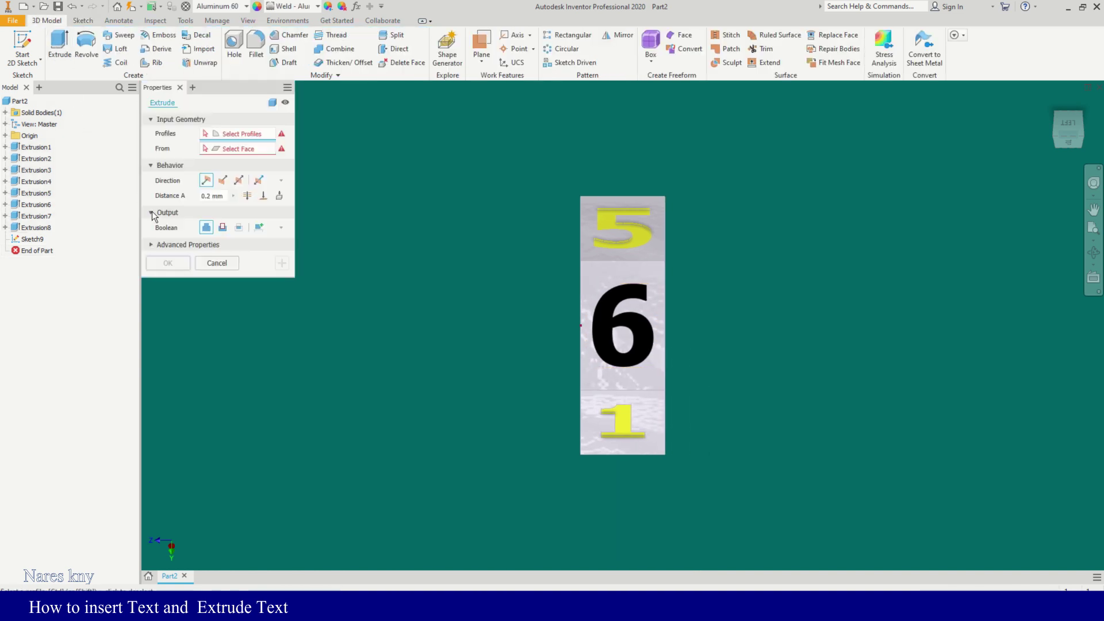
{"action": "left_click", "coordinate": [603, 313]}
{"action": "left_click", "coordinate": [223, 228]}
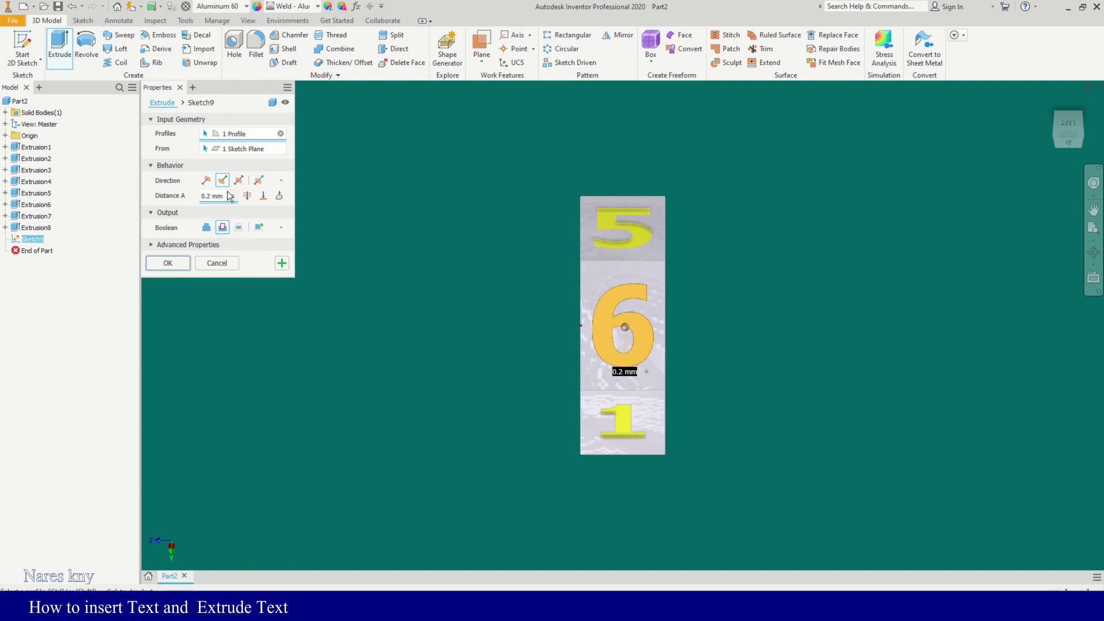
{"action": "left_click", "coordinate": [190, 263]}
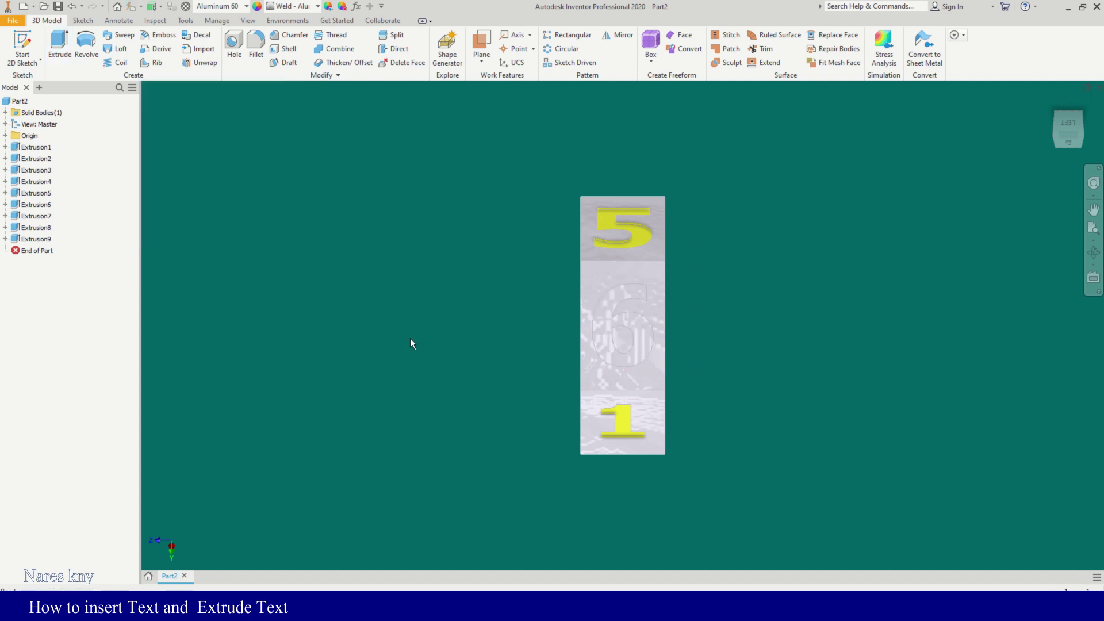
- Apply the Canary appearance from the document appearances to the engraved number 6 extrusion
{"action": "middle_click_drag", "start_coordinate": [515, 308], "coordinate": [477, 315], "text": "shift"}
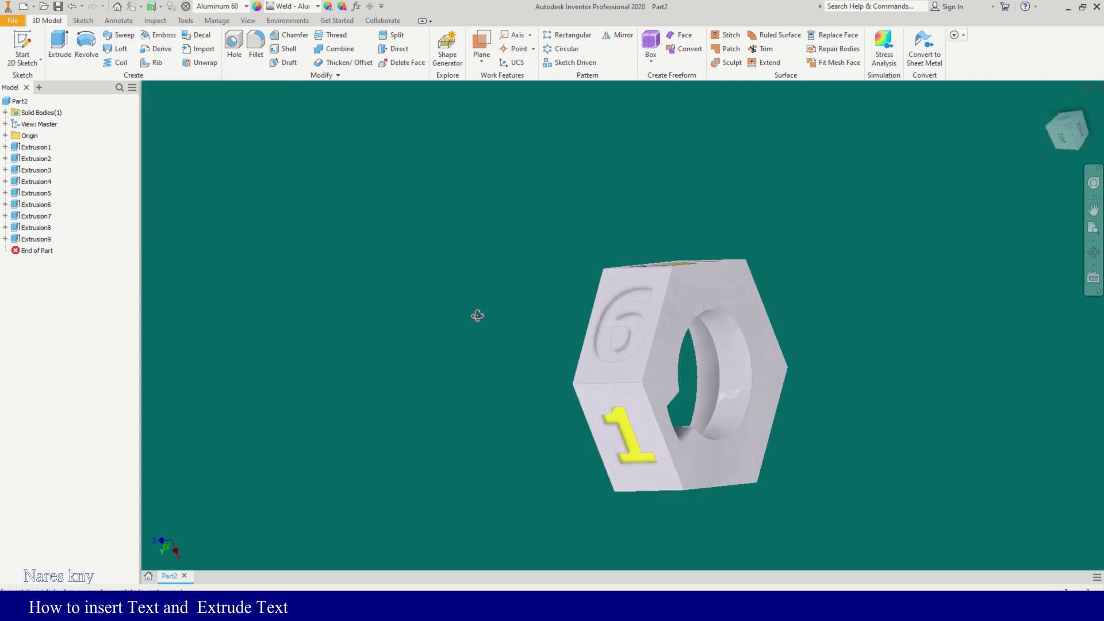
{"action": "left_click", "coordinate": [36, 239]}
{"action": "left_click", "coordinate": [185, 20]}
{"action": "left_click", "coordinate": [95, 43]}
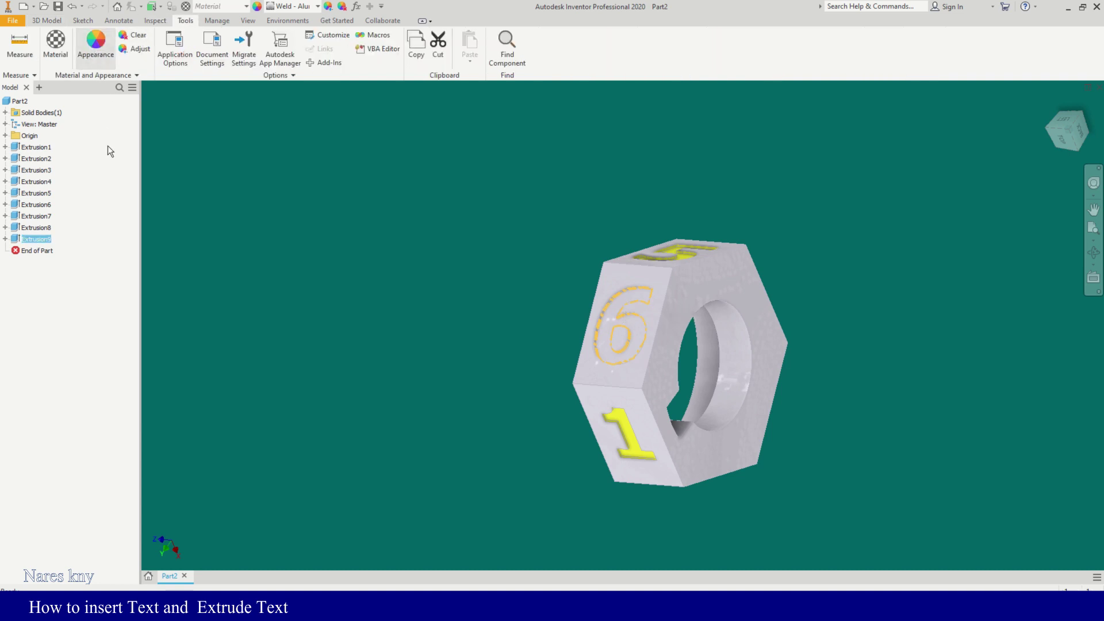
{"action": "left_click", "coordinate": [175, 157]}
{"action": "left_click", "coordinate": [433, 89]}
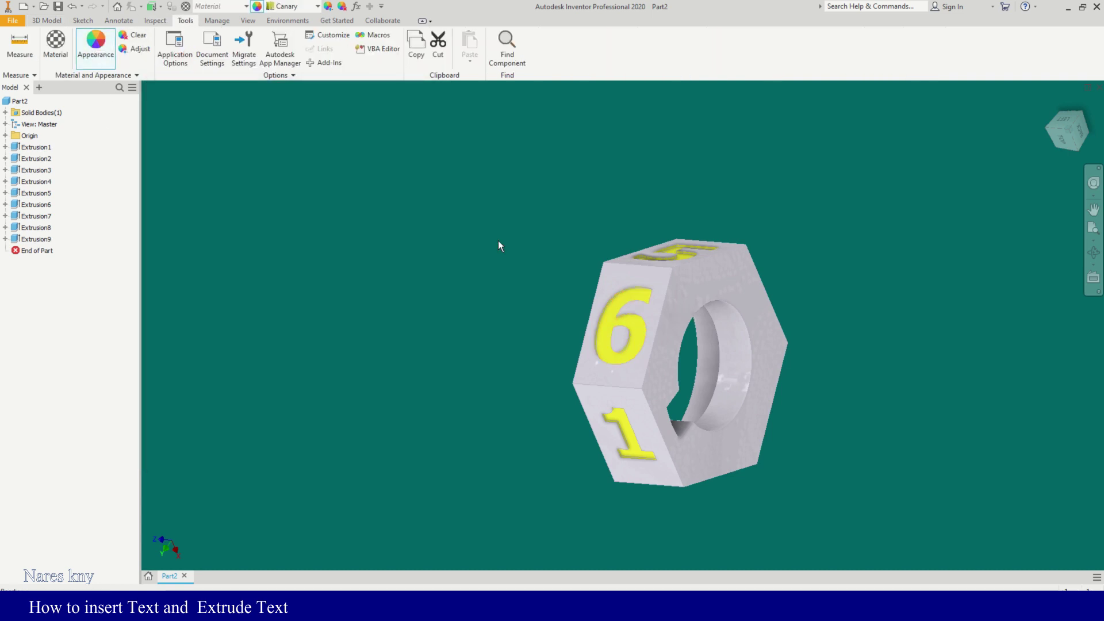
- Apply the glossy Blue - Wall Paint appearance from the Inventor Material Library to the whole part
{"action": "left_click_drag", "start_coordinate": [556, 337], "coordinate": [468, 294]}
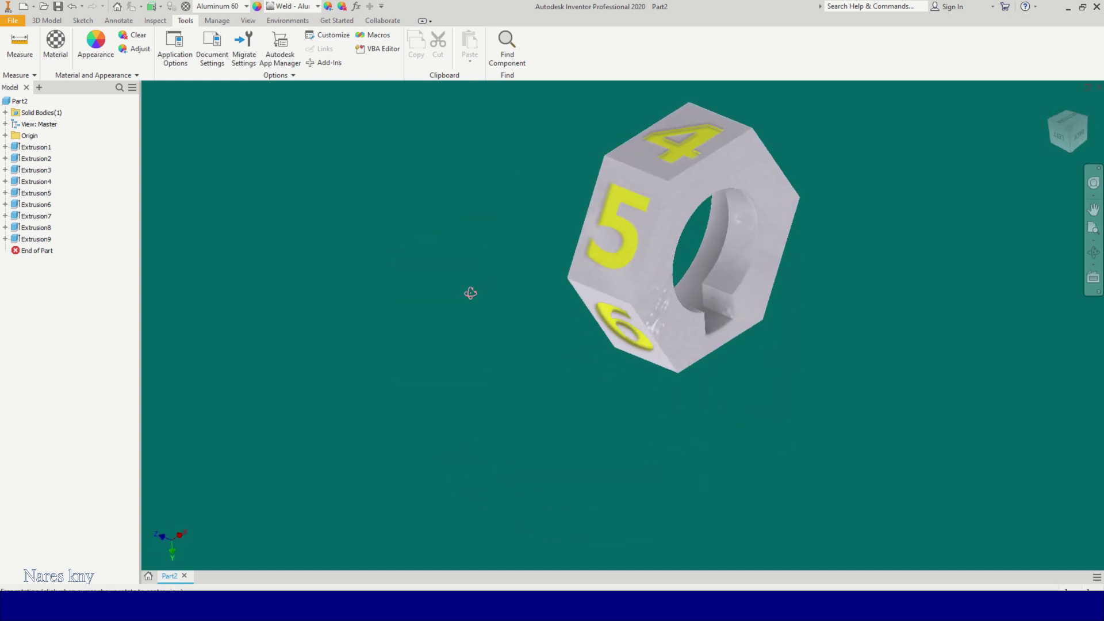
{"action": "key", "text": "Escape"}
{"action": "key", "text": "F6"}
{"action": "middle_click_drag", "start_coordinate": [398, 412], "coordinate": [403, 382]}
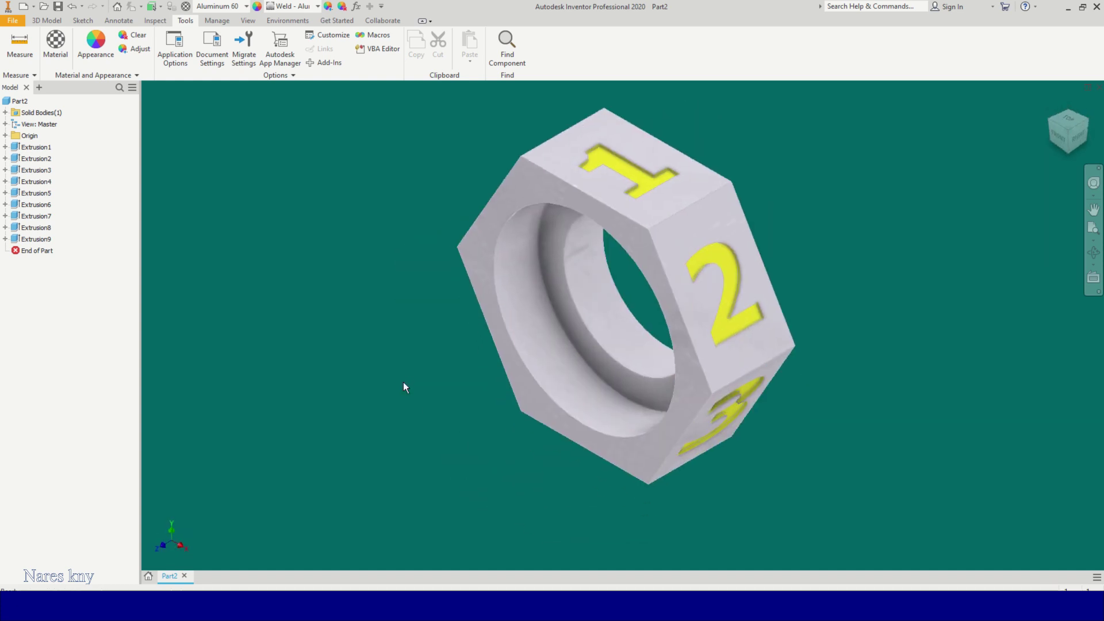
{"action": "scroll", "coordinate": [402, 381], "scroll_direction": "up", "scroll_amount": 3}
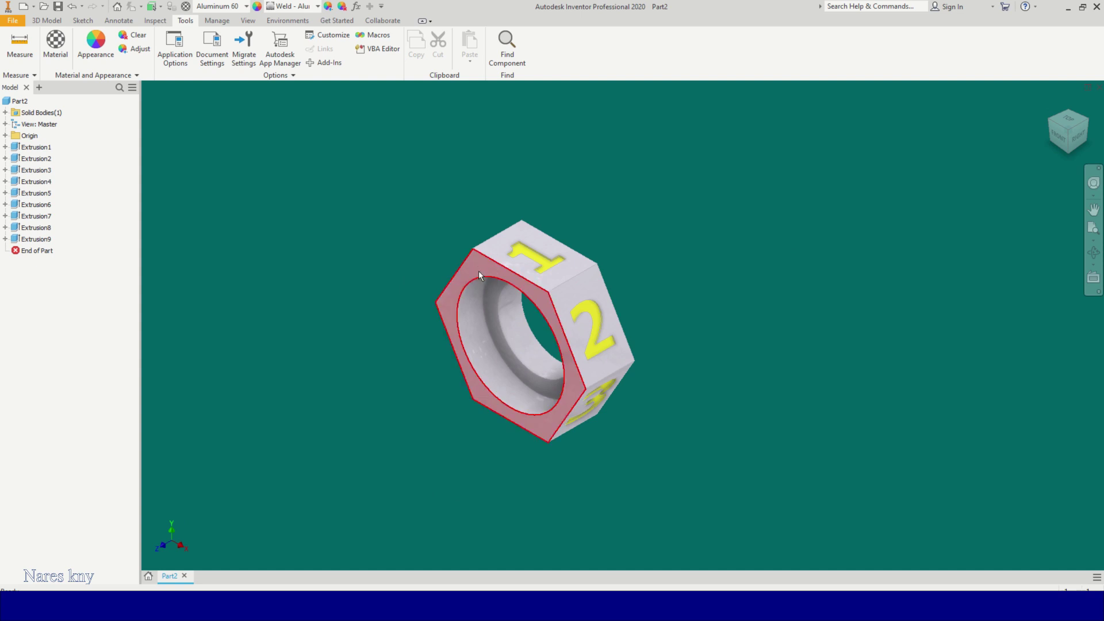
{"action": "left_click", "coordinate": [19, 101]}
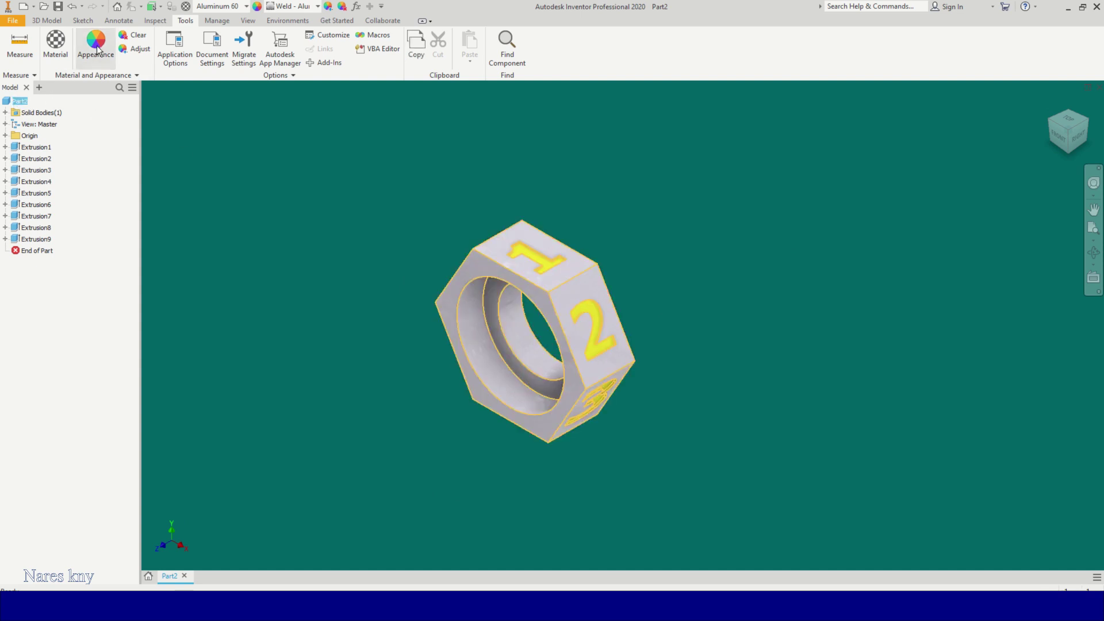
{"action": "left_click", "coordinate": [96, 46]}
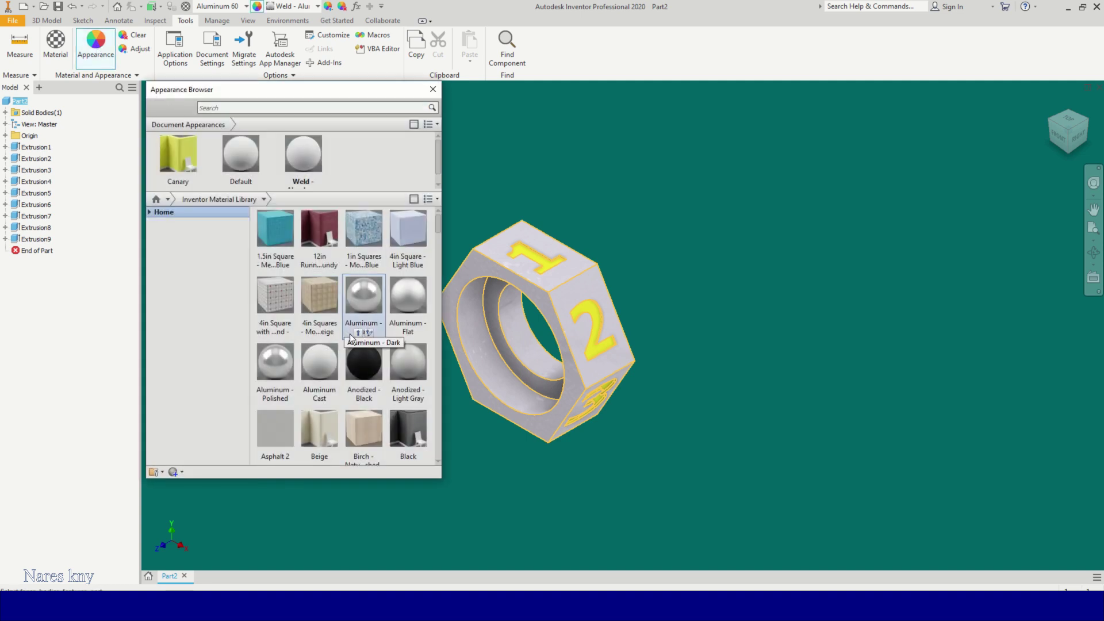
{"action": "scroll", "coordinate": [352, 339], "scroll_direction": "down", "scroll_amount": 3}
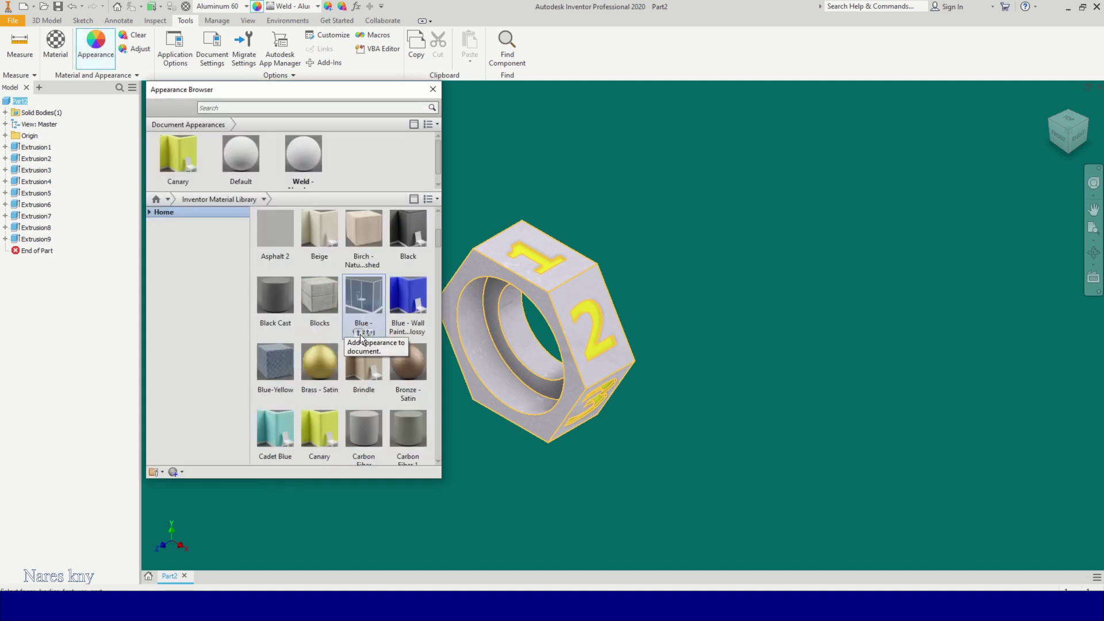
{"action": "left_click", "coordinate": [401, 289]}
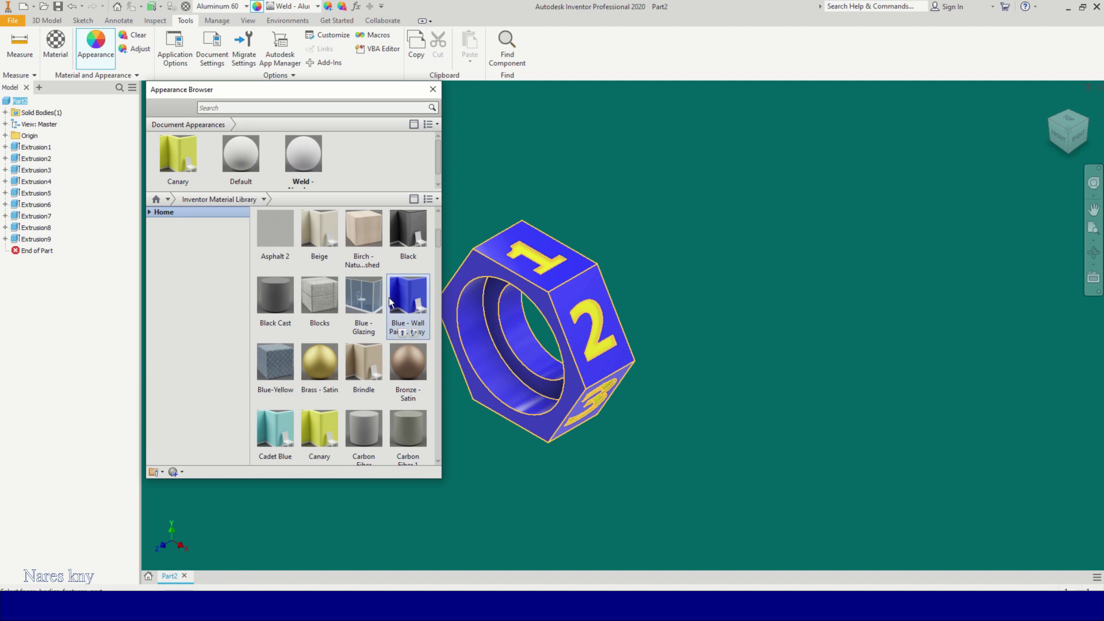
- Preview other library appearances such as Blue - Glazing and Cadet Blue, and settle on Blue - Wall Paint - Glossy for the whole part
{"action": "left_click", "coordinate": [373, 305]}
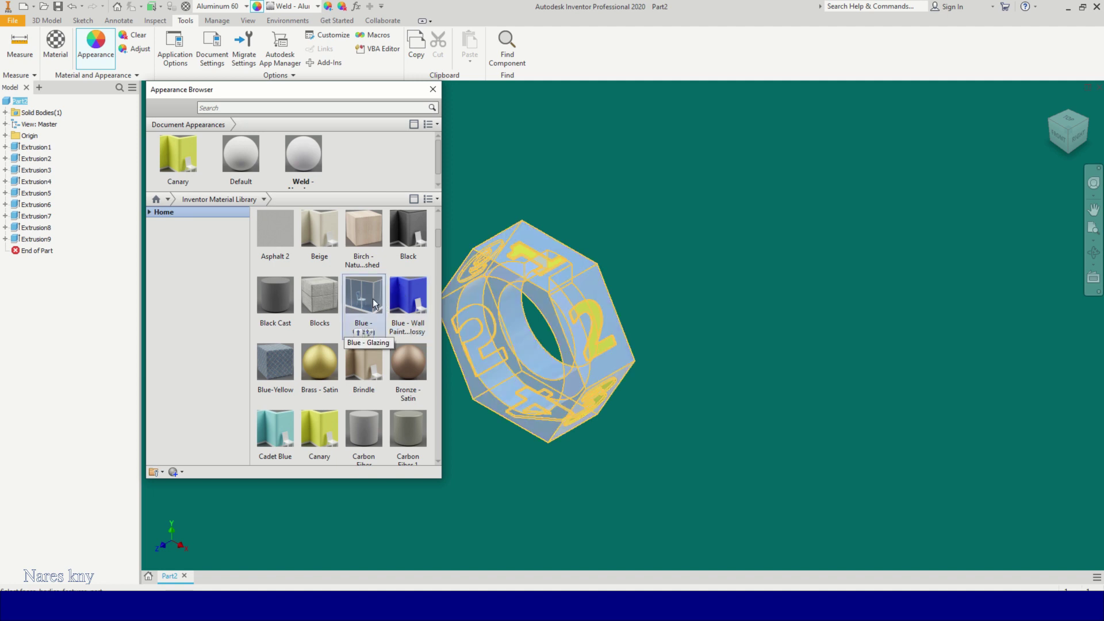
{"action": "left_click", "coordinate": [316, 409]}
{"action": "scroll", "coordinate": [322, 423], "scroll_direction": "down", "scroll_amount": 1}
{"action": "left_click", "coordinate": [284, 422]}
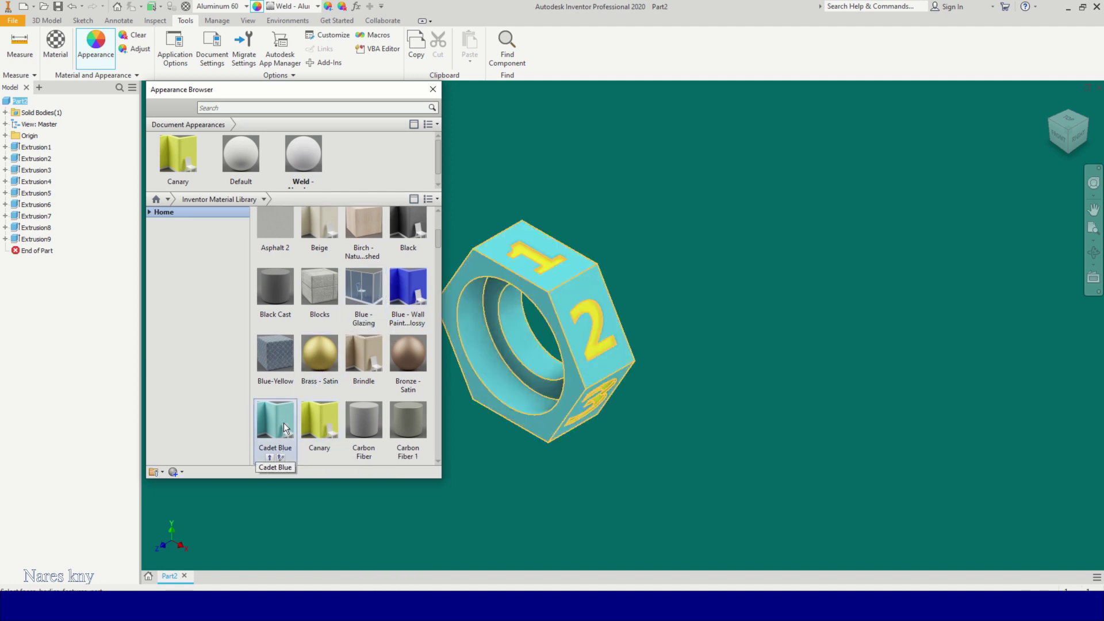
{"action": "left_click", "coordinate": [279, 364]}
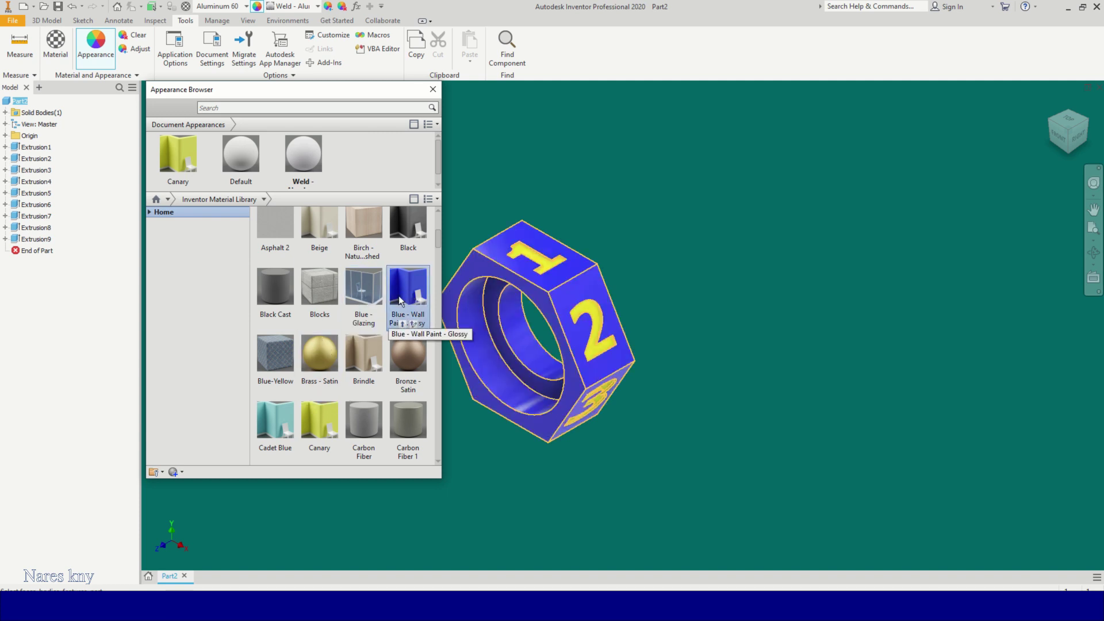
{"action": "left_click", "coordinate": [401, 324]}
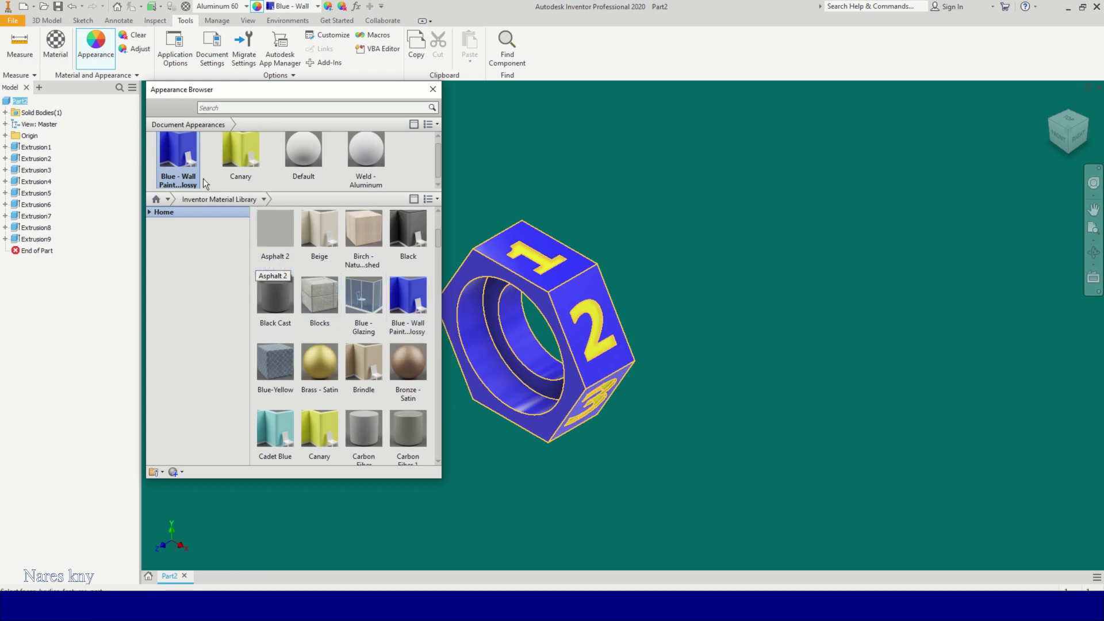
{"action": "left_click", "coordinate": [433, 89]}
- Examine the recoloured ring's bore and numbered side faces from different angles, and return to the isometric home view
{"action": "scroll", "coordinate": [478, 238], "scroll_direction": "up", "scroll_amount": 3}
{"action": "middle_click_drag", "start_coordinate": [608, 249], "coordinate": [662, 302]}
{"action": "scroll", "coordinate": [575, 330], "scroll_direction": "down", "scroll_amount": 5}
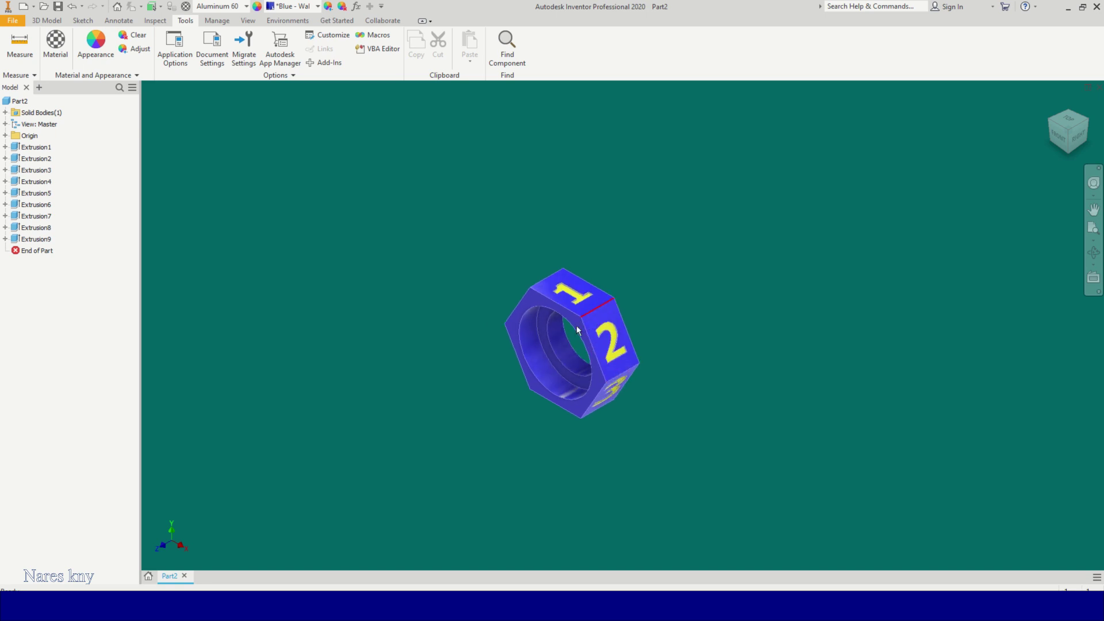
{"action": "middle_click_drag", "start_coordinate": [572, 331], "coordinate": [595, 281], "text": "shift"}
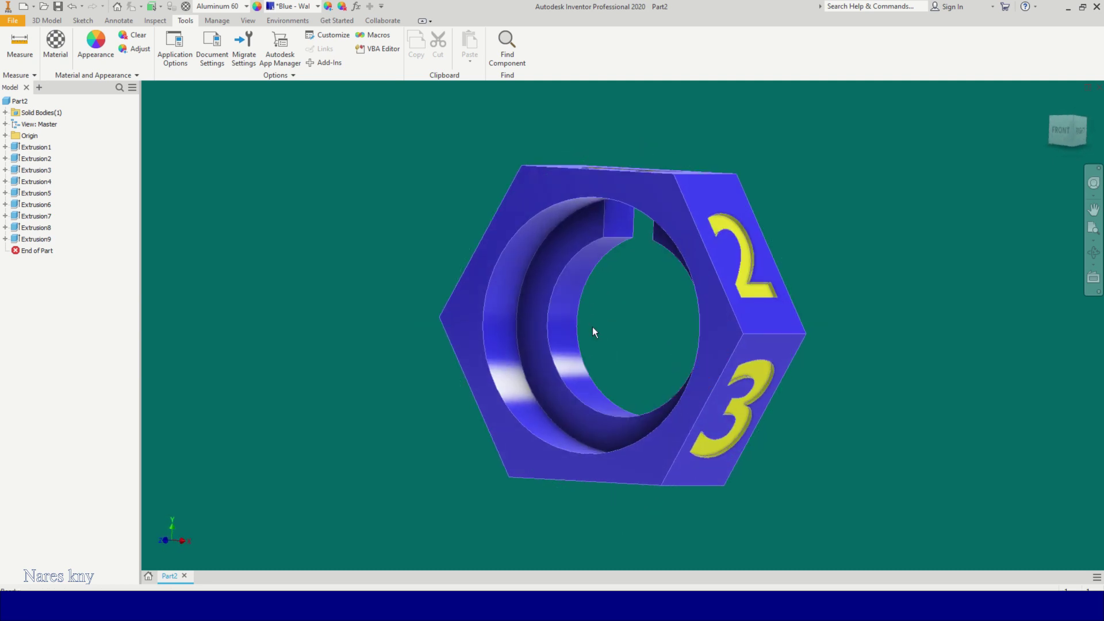
{"action": "middle_click_drag", "start_coordinate": [590, 328], "coordinate": [578, 363]}
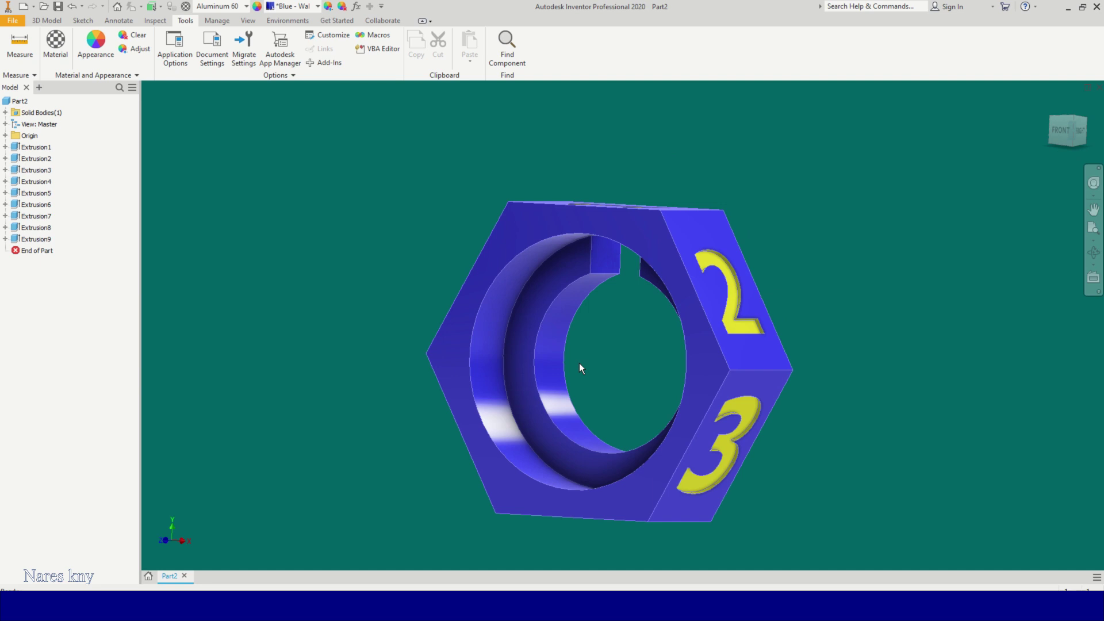
{"action": "key", "text": "F6"}
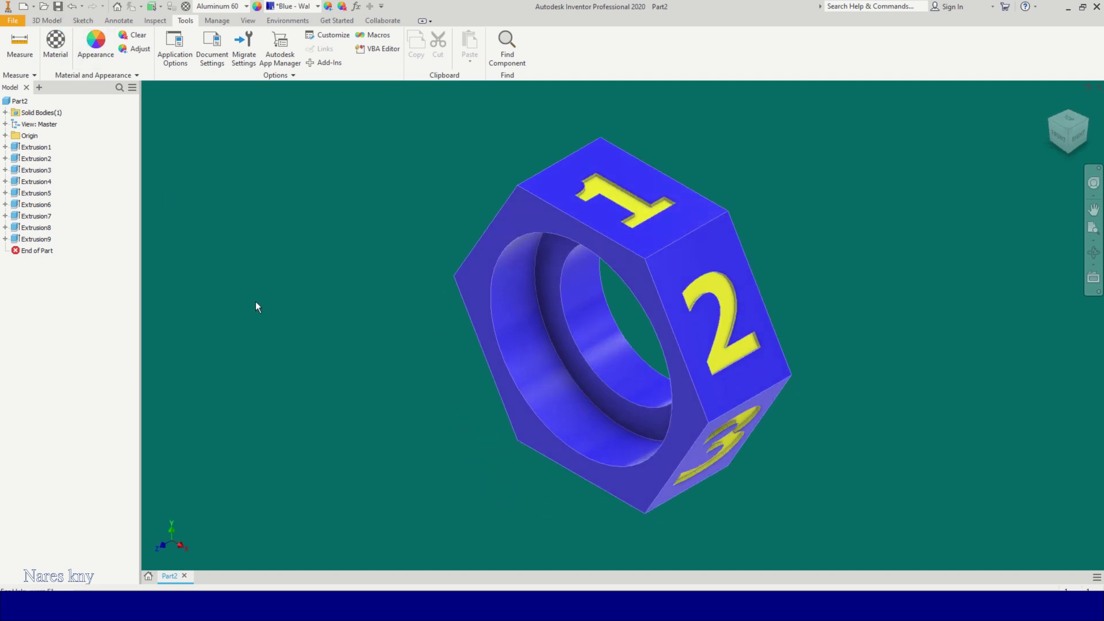
- Save the part as Part2 in a new folder named กลอนล็อก inside the Inventor documents folder, and minimise the program window
{"action": "key", "text": "ctrl+s"}
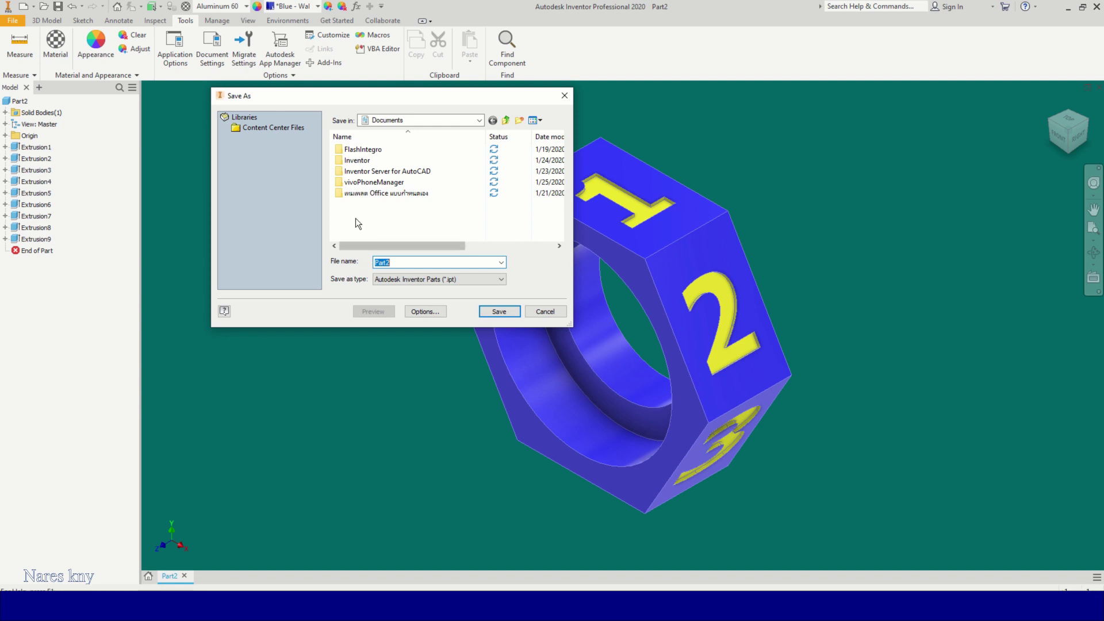
{"action": "double_click", "coordinate": [358, 161]}
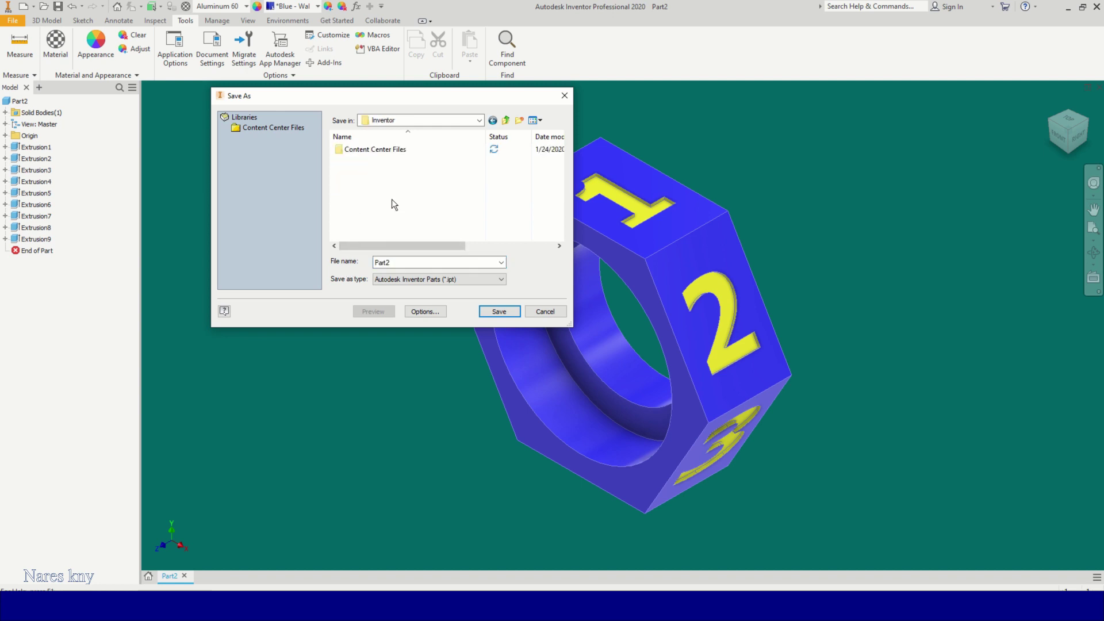
{"action": "left_click", "coordinate": [519, 120]}
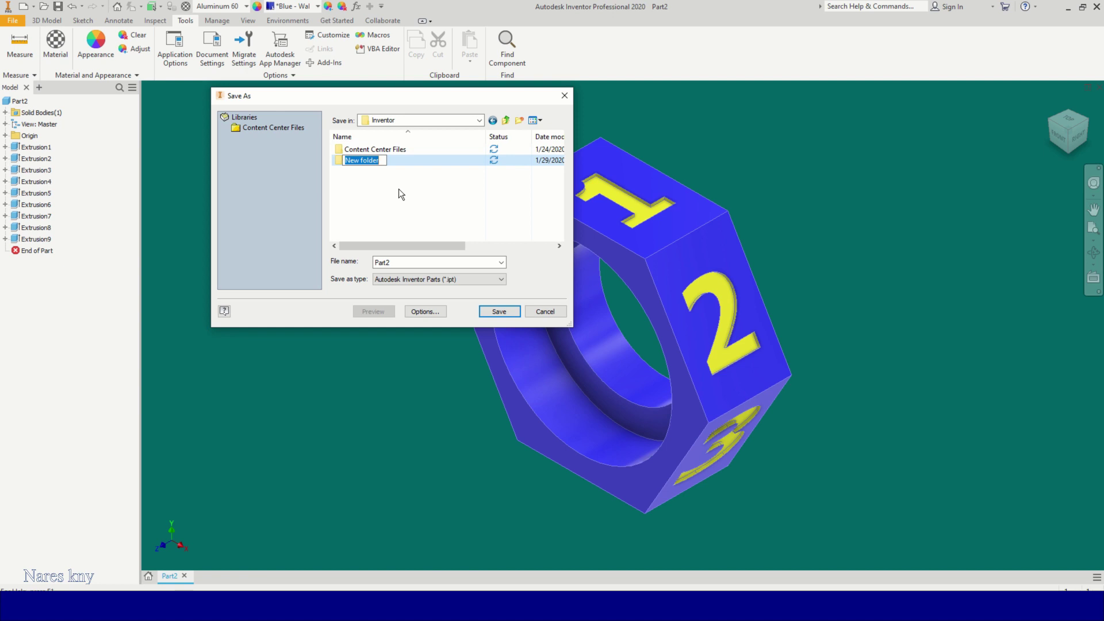
{"action": "type", "text": "กลอน"}
{"action": "type", "text": "ส"}
{"action": "key", "text": "Return"}
{"action": "double_click", "coordinate": [352, 160]}
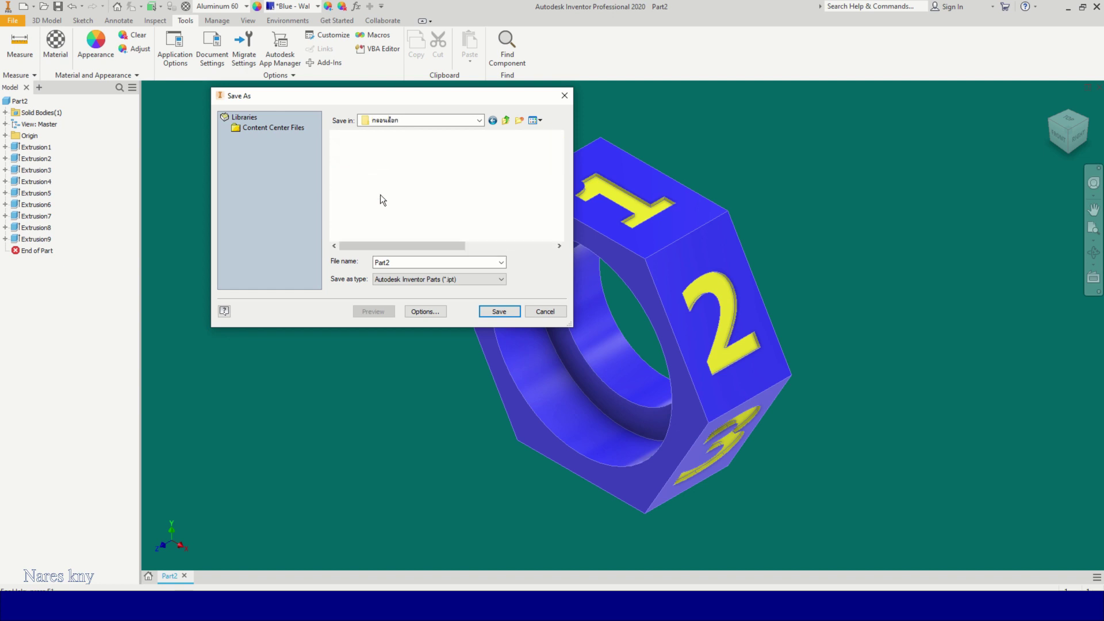
{"action": "left_click", "coordinate": [499, 311]}
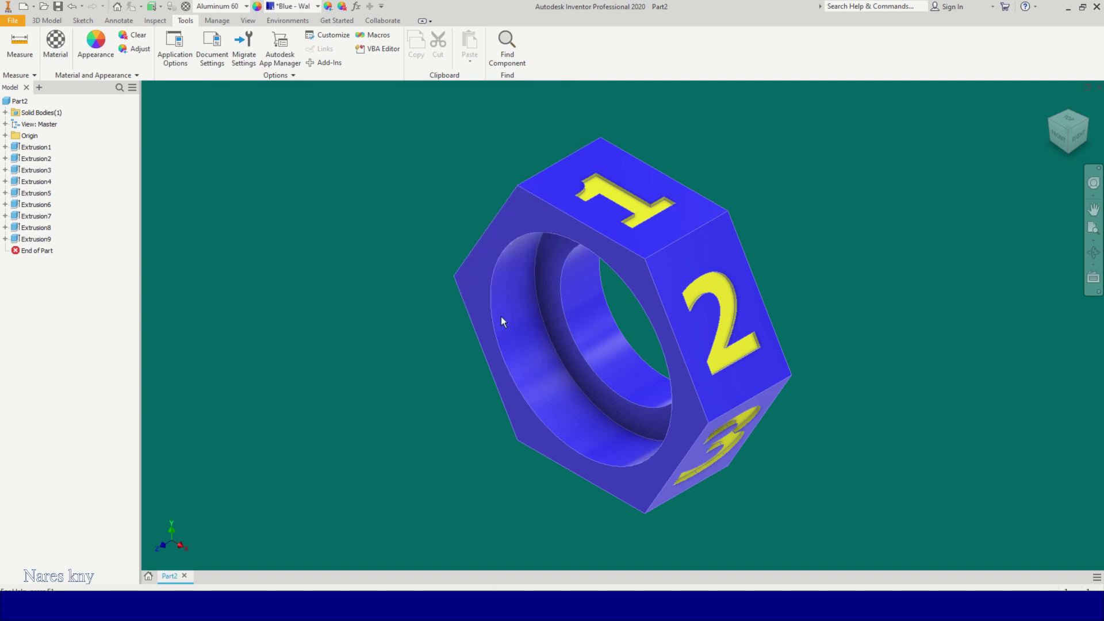
{"action": "left_click", "coordinate": [1067, 7]}
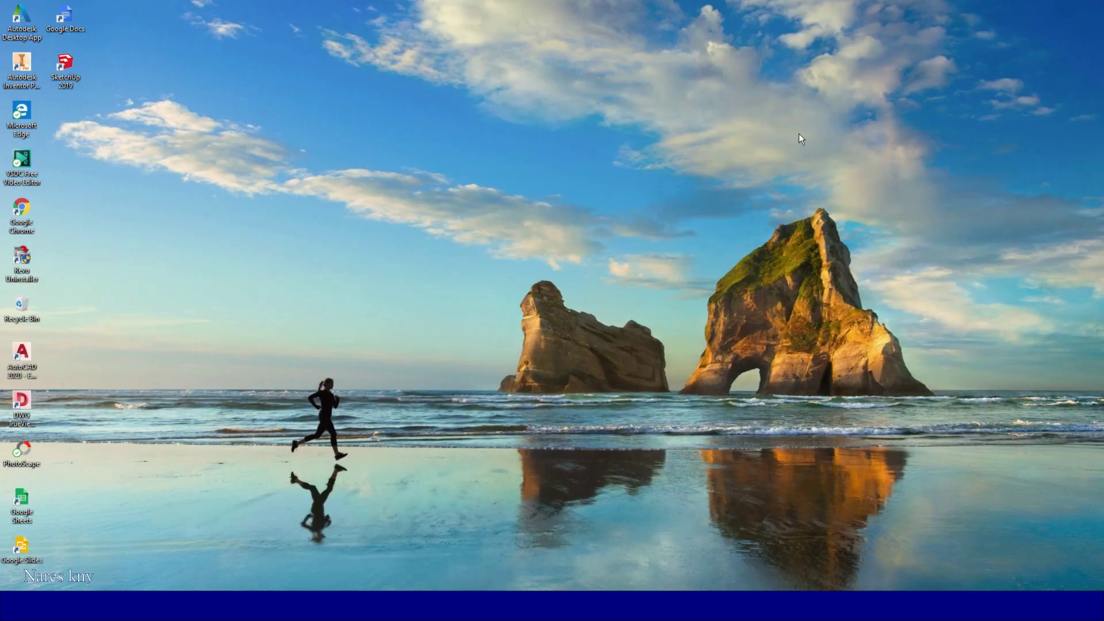